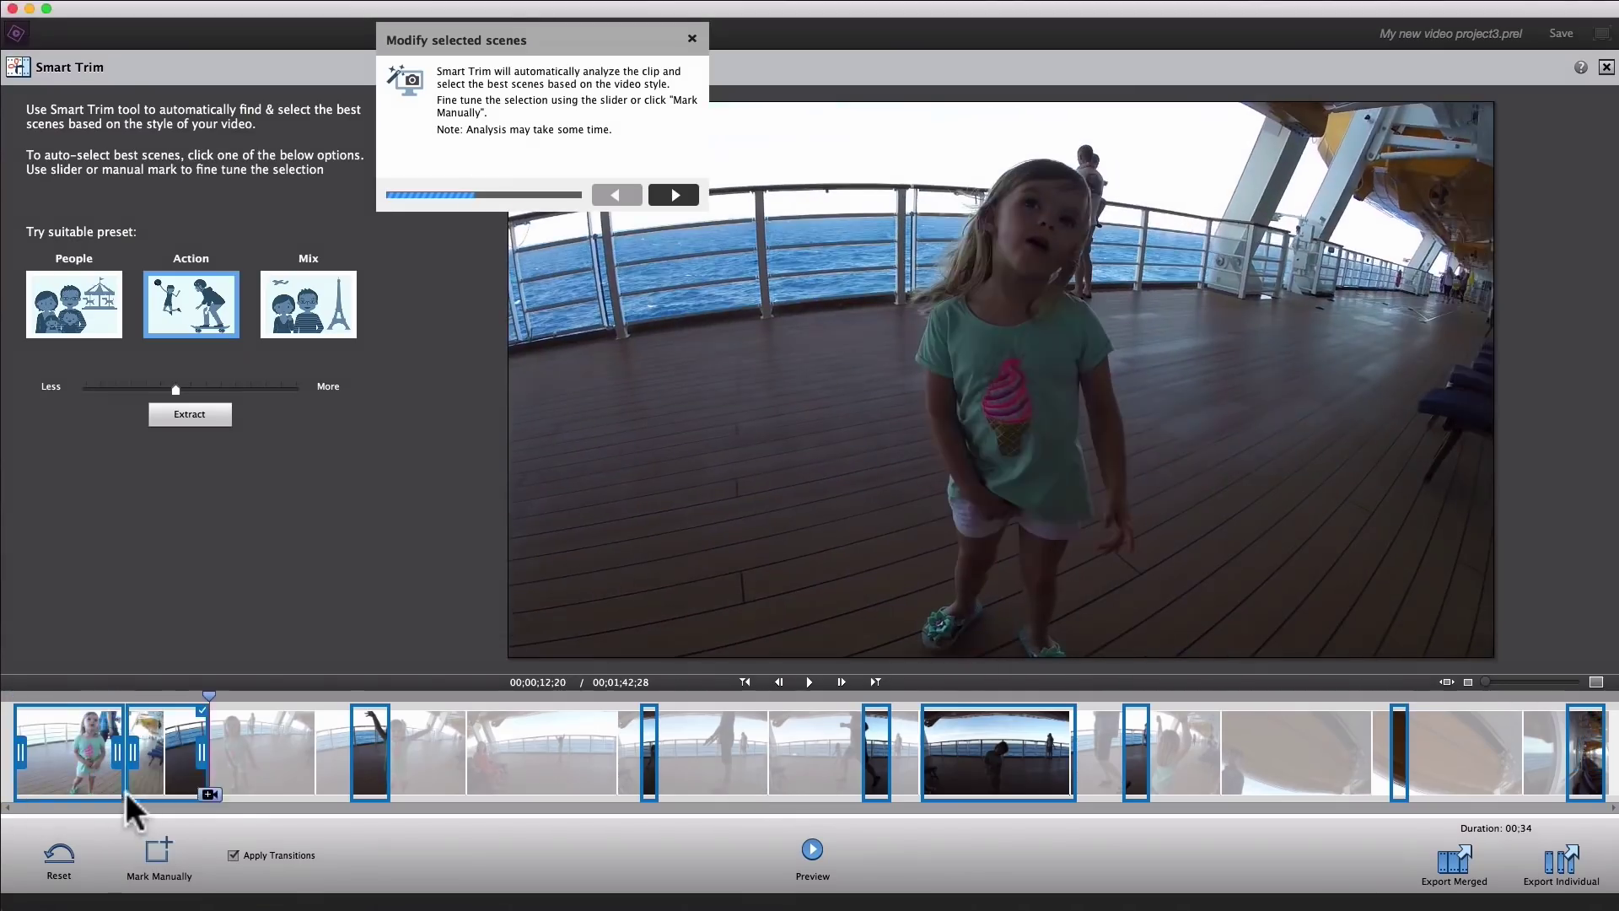
Shift the second kept Smart Trim scene later and select the scene near 00;00;34;10.
left_click_drag(130, 759, 223, 784)
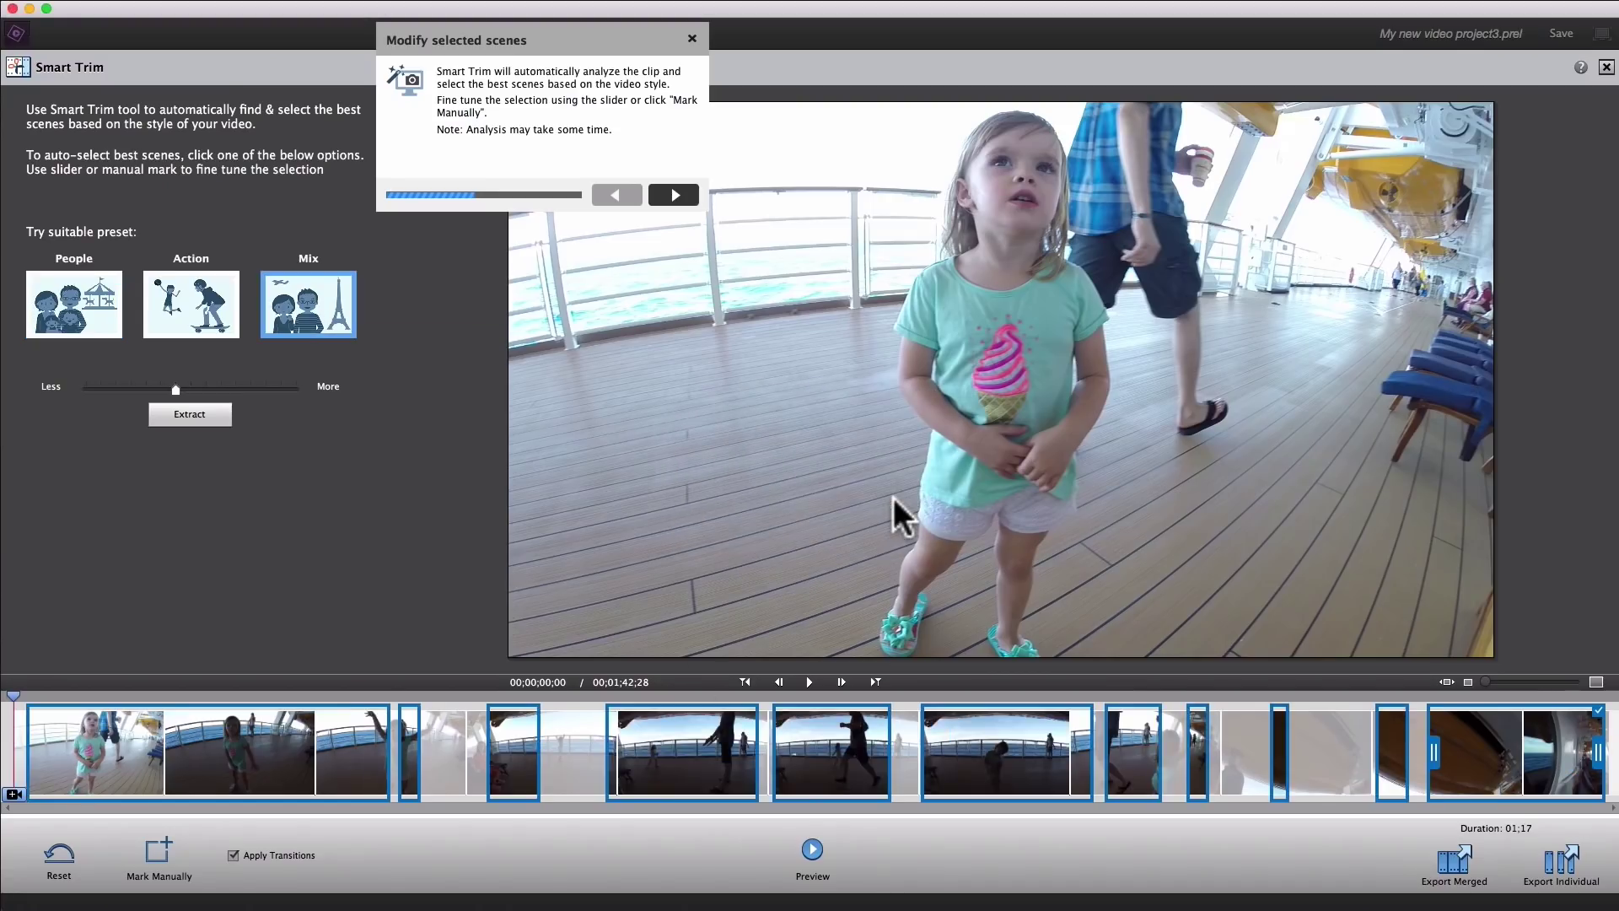
left_click(543, 759)
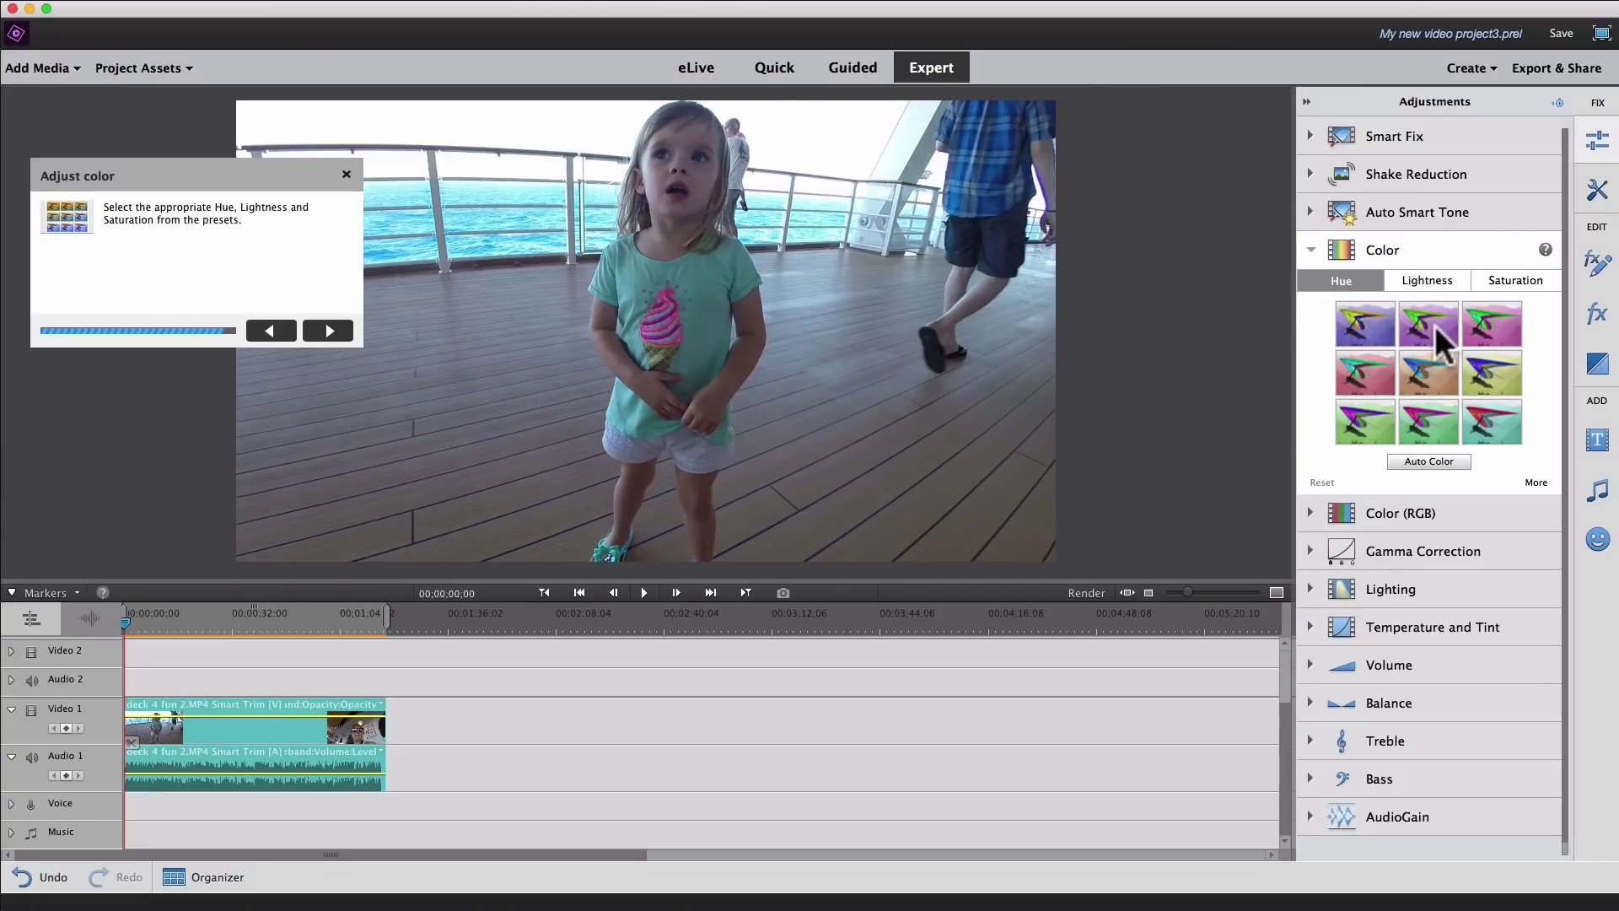
Preview two different hue preset tints on the deck clip.
left_click(1365, 333)
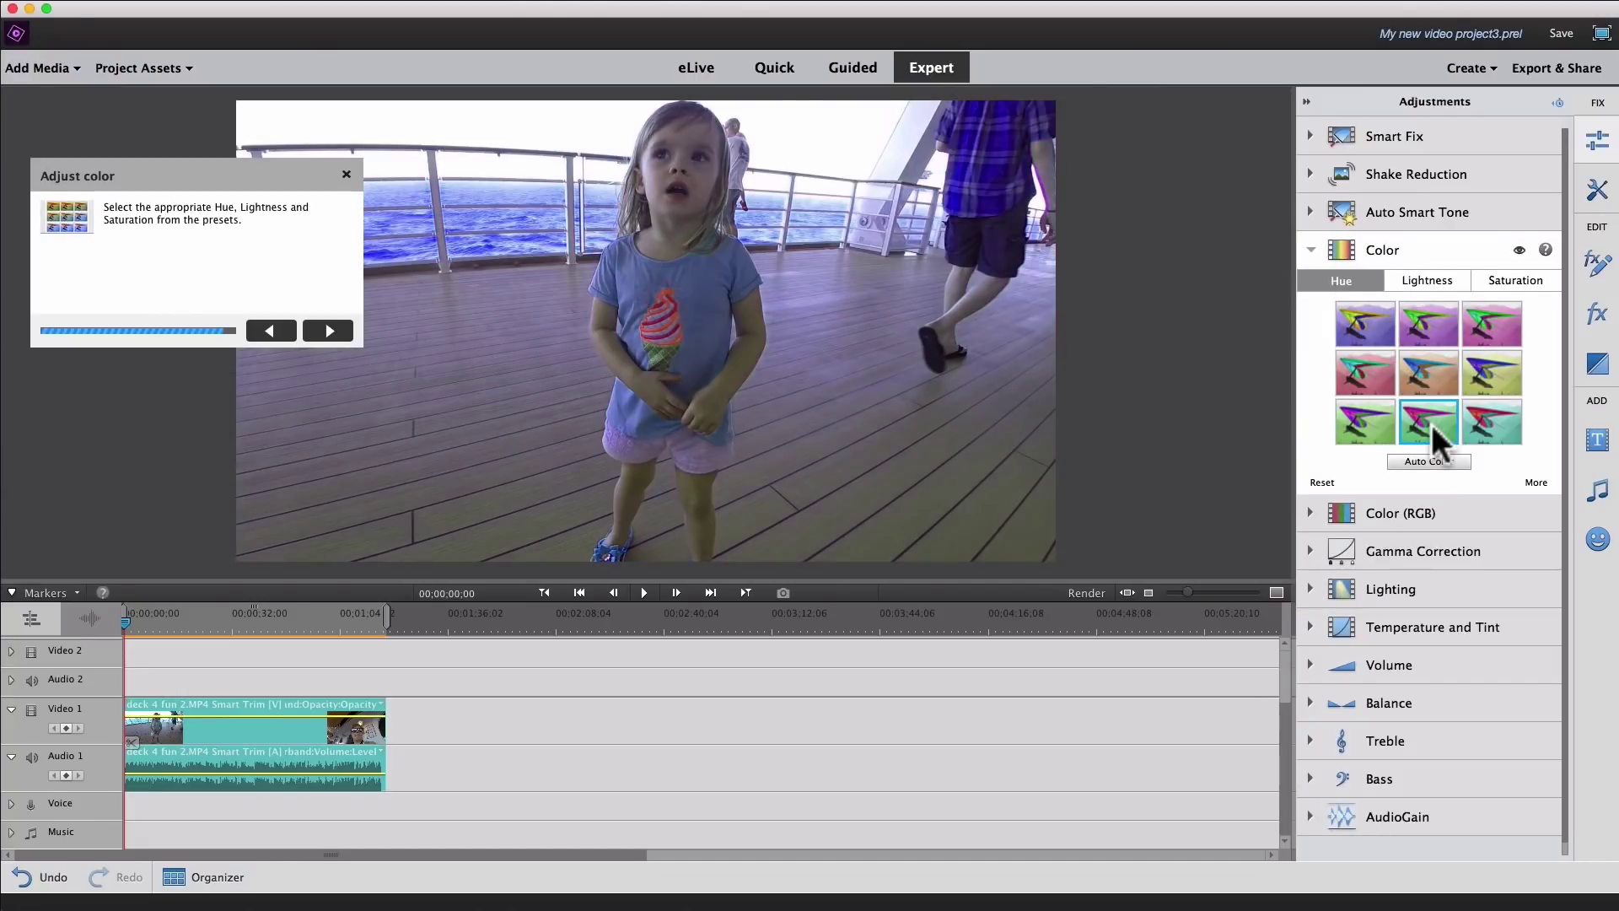
left_click(1320, 482)
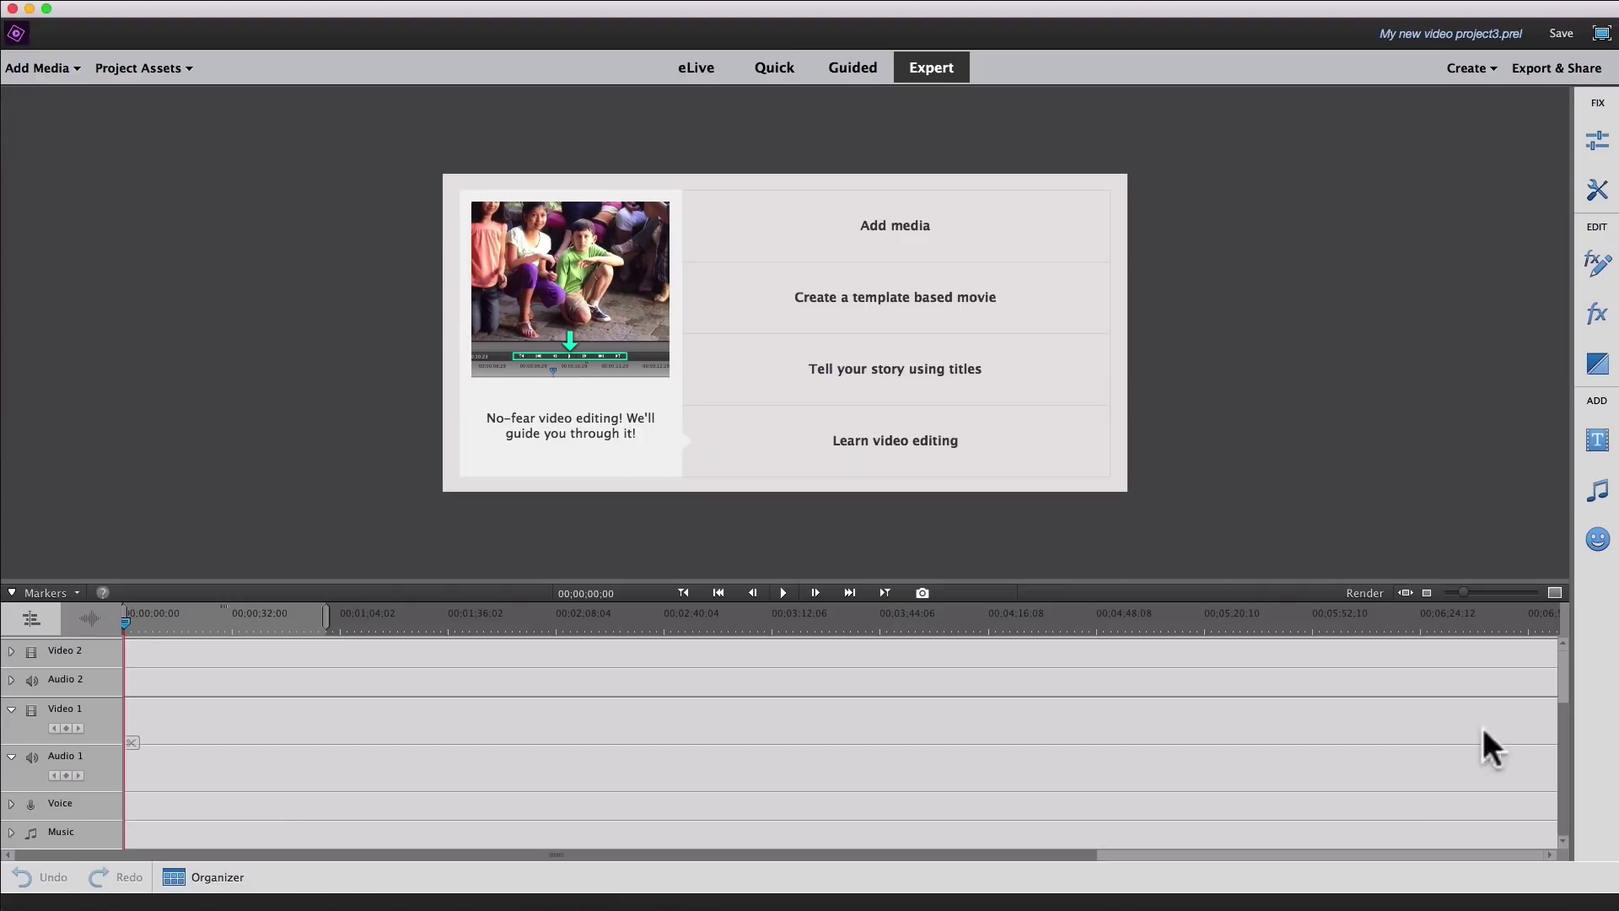
Cycle through the Quick and Expert views, ending in Guided mode with its Basics edits.
left_click(774, 69)
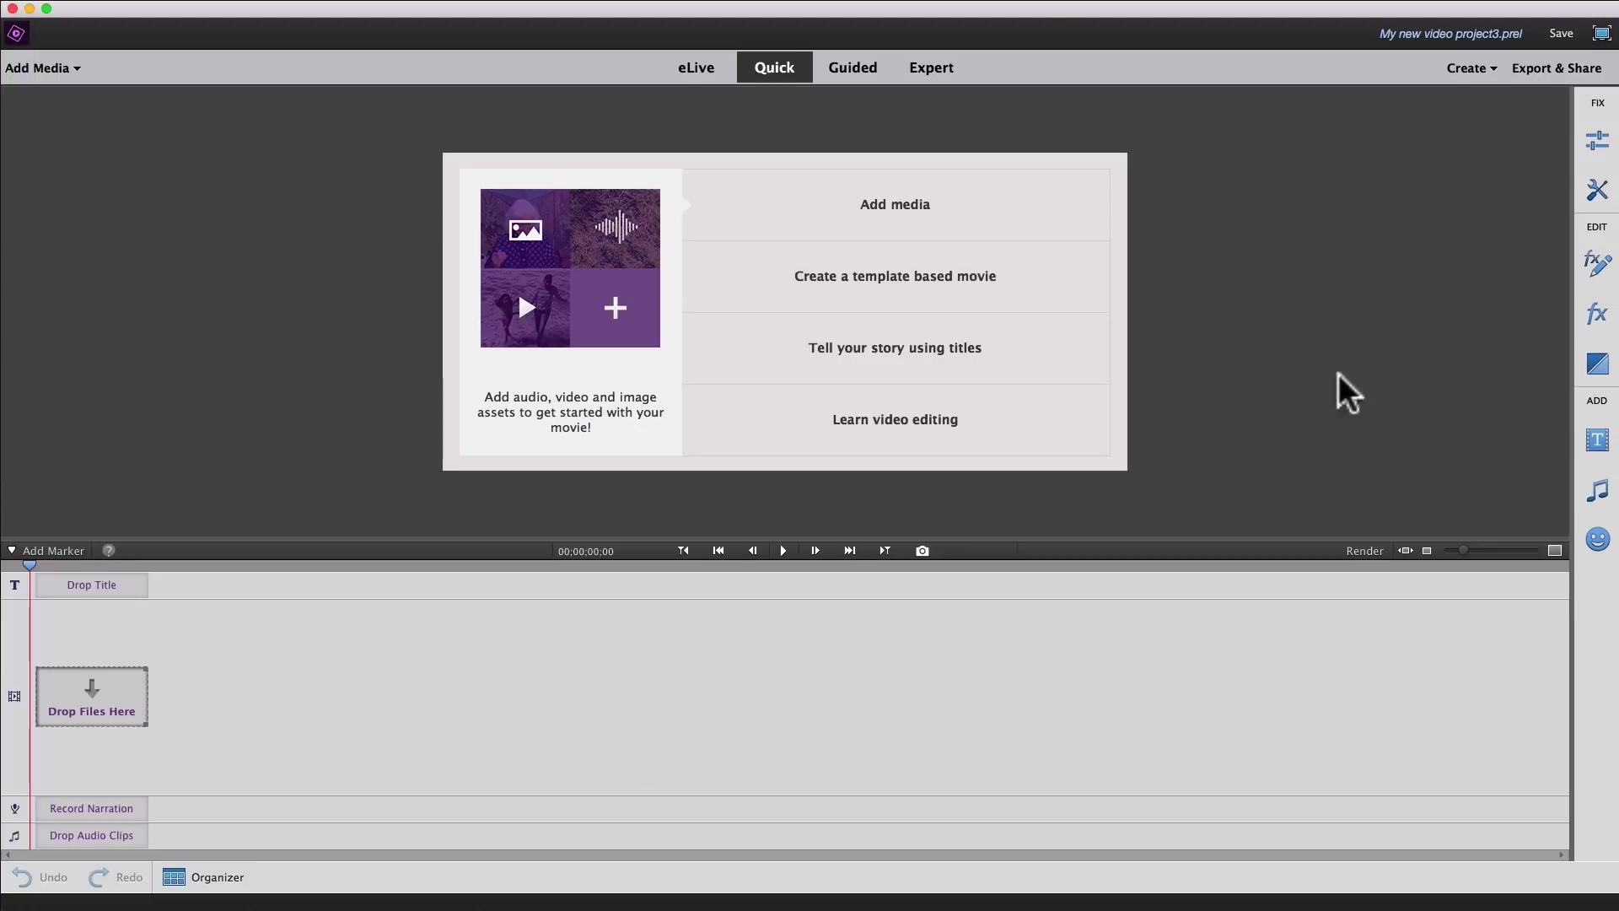
left_click(922, 76)
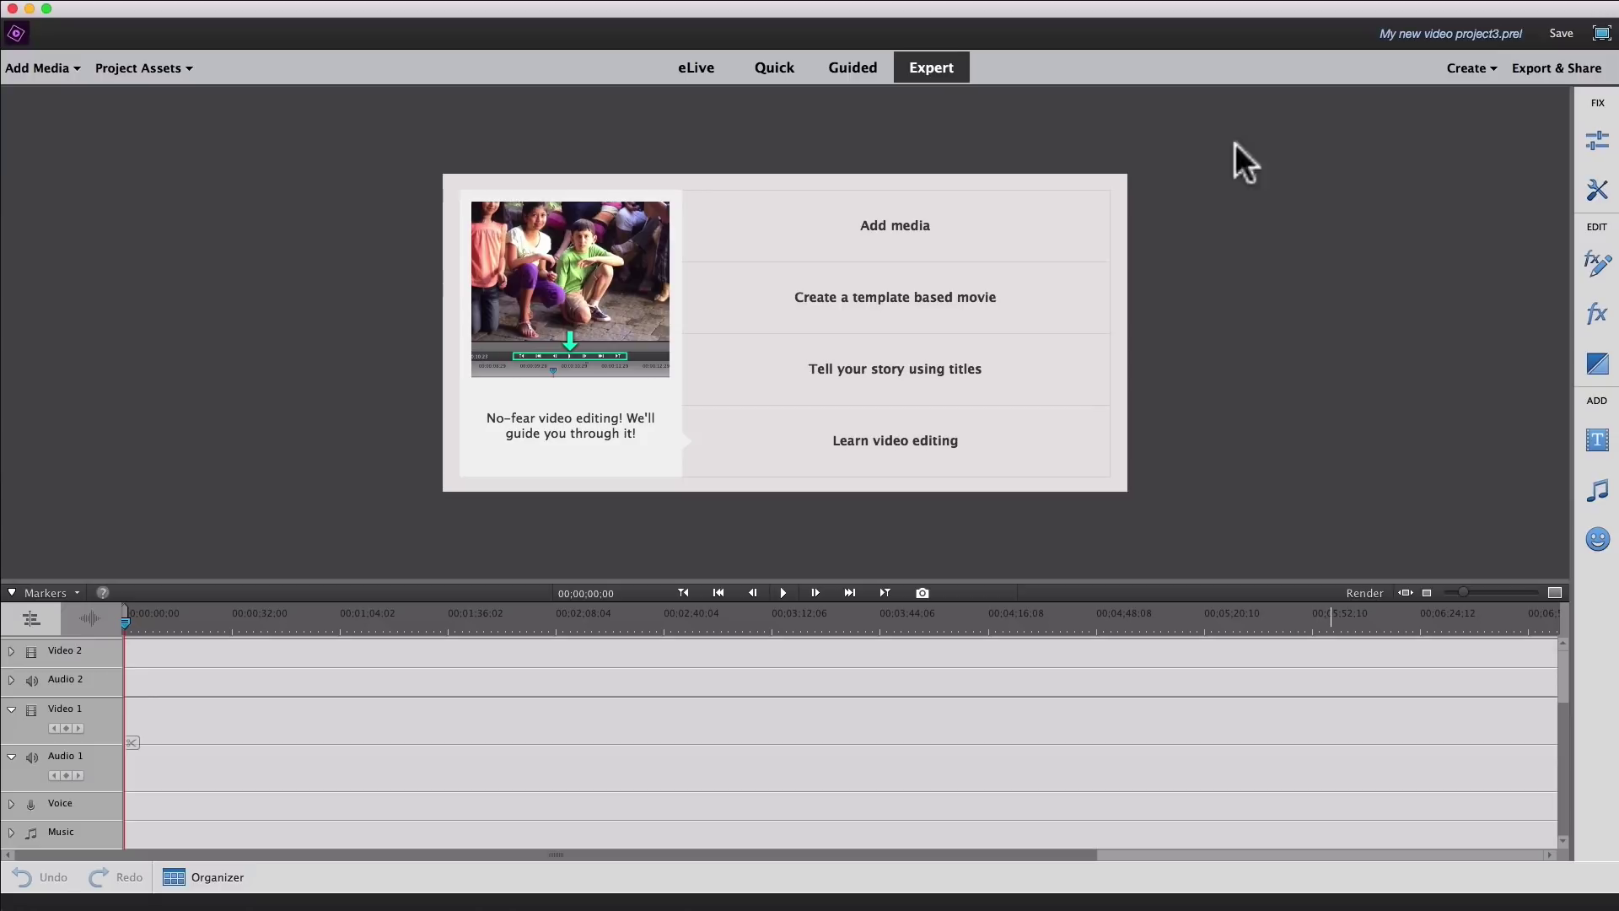
left_click(853, 73)
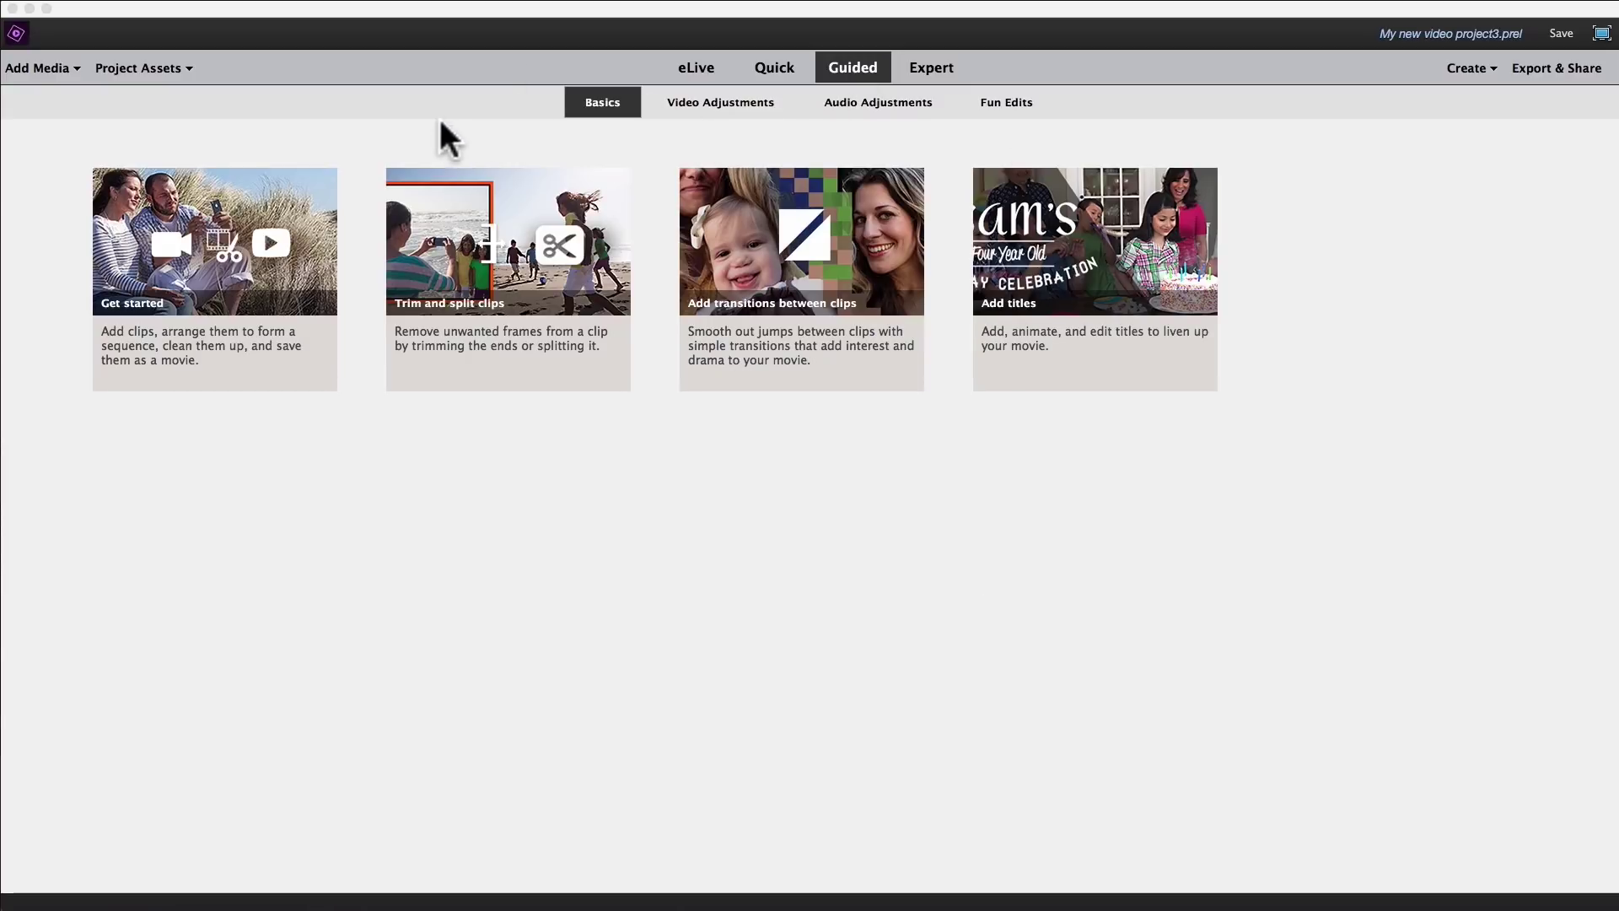
Launch the Fix action cam footage guided edit from the Video Adjustments category.
left_click(719, 102)
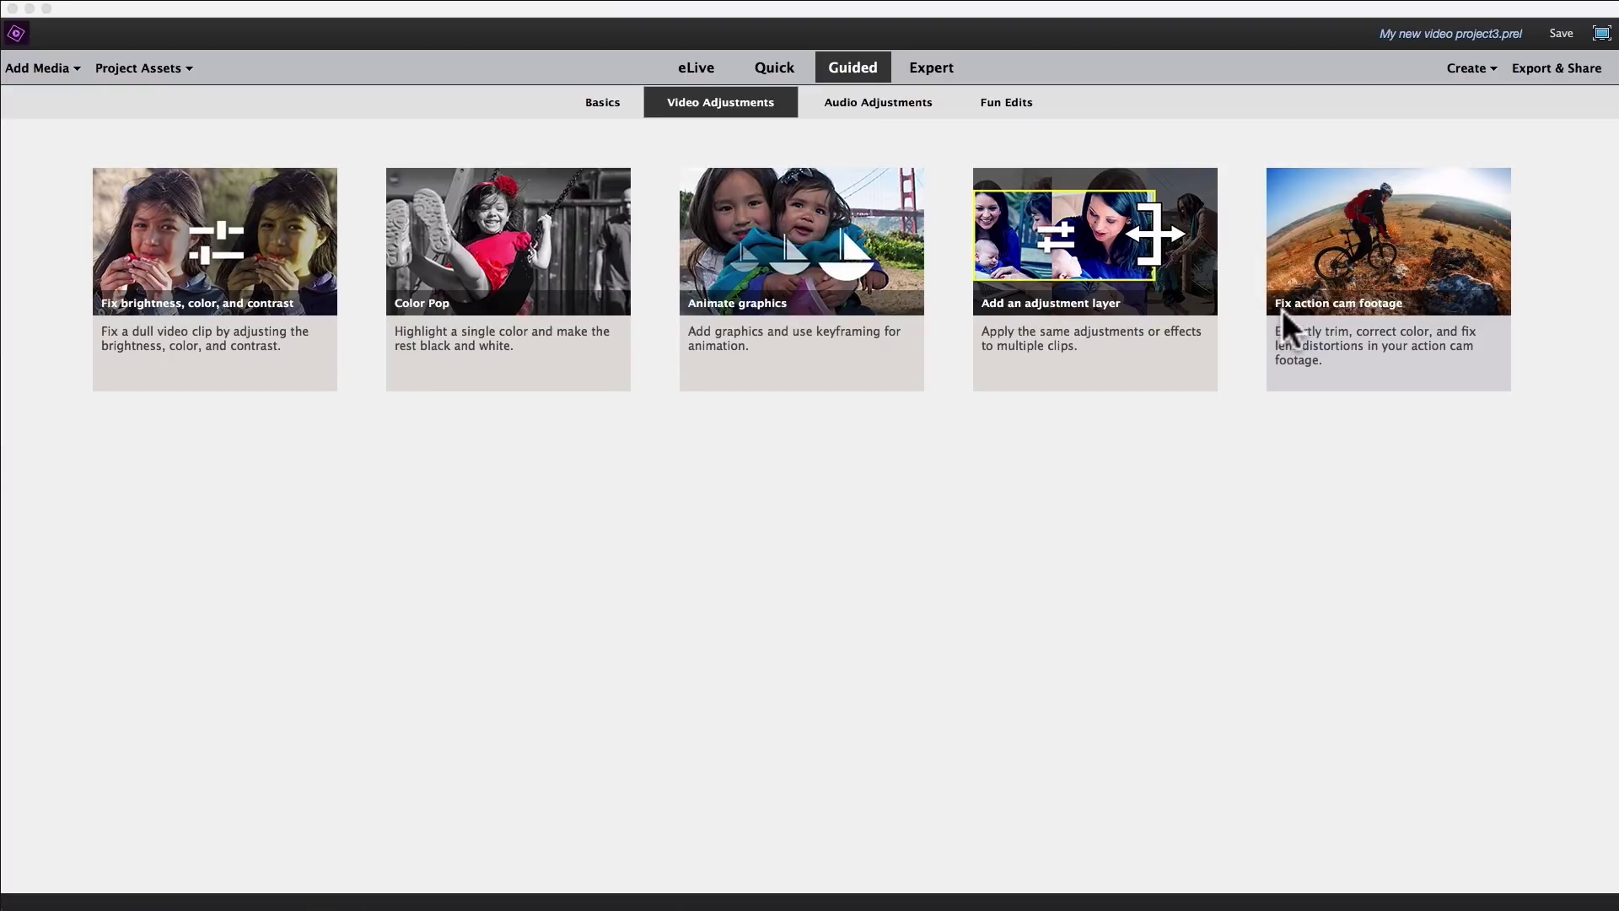
left_click(1379, 254)
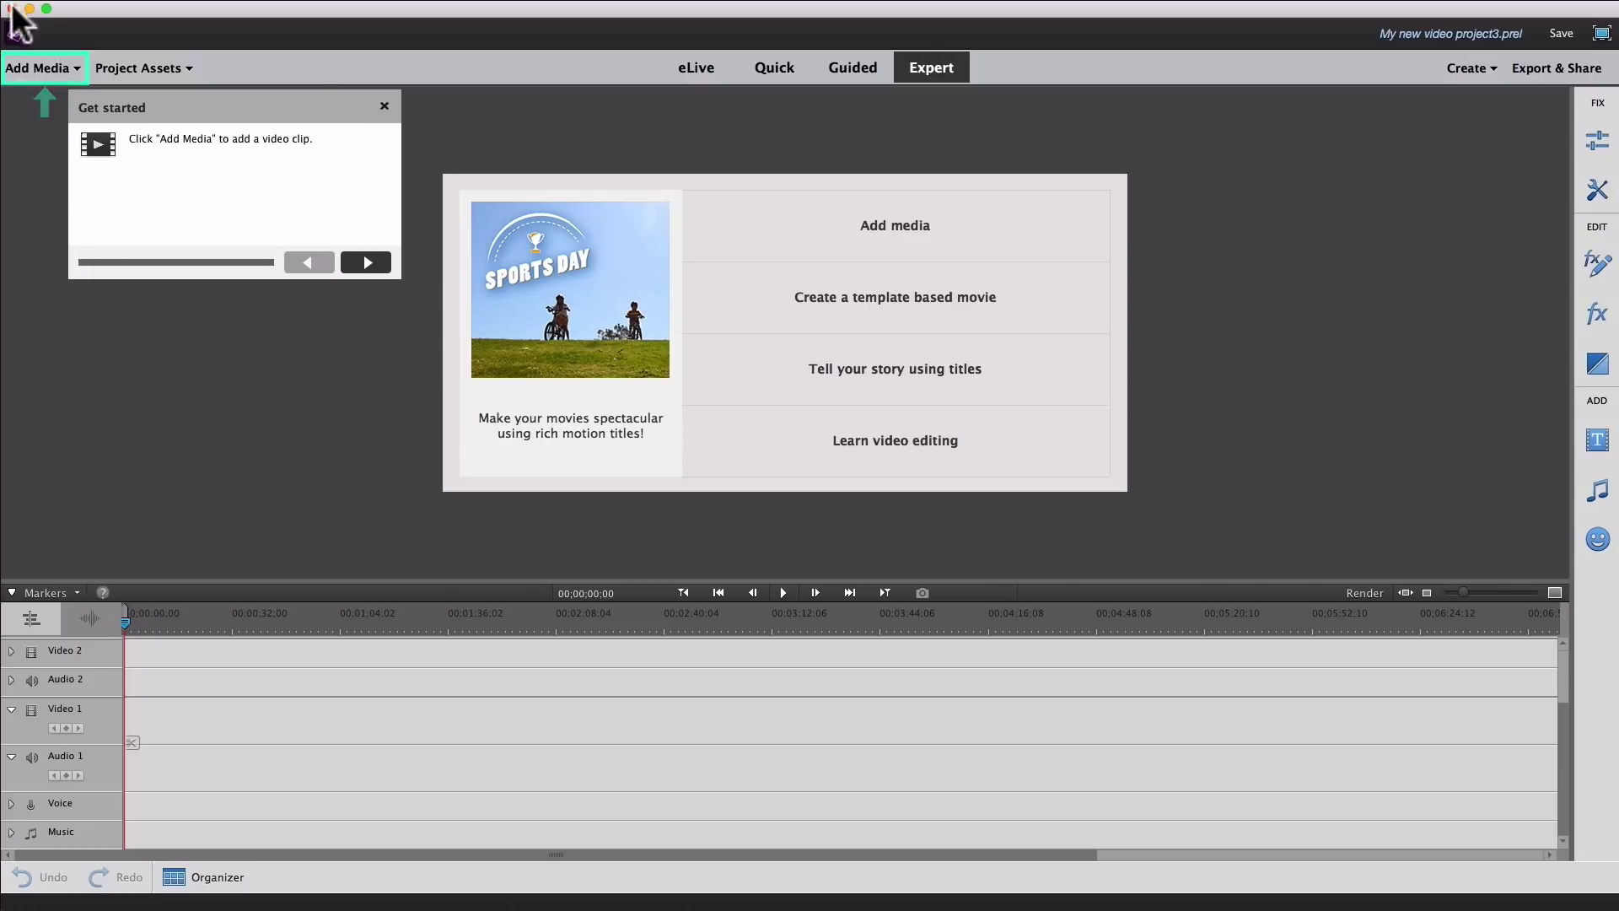
Import deck 4 fun 2.MP4 from the Desktop through Files and folders.
left_click(65, 69)
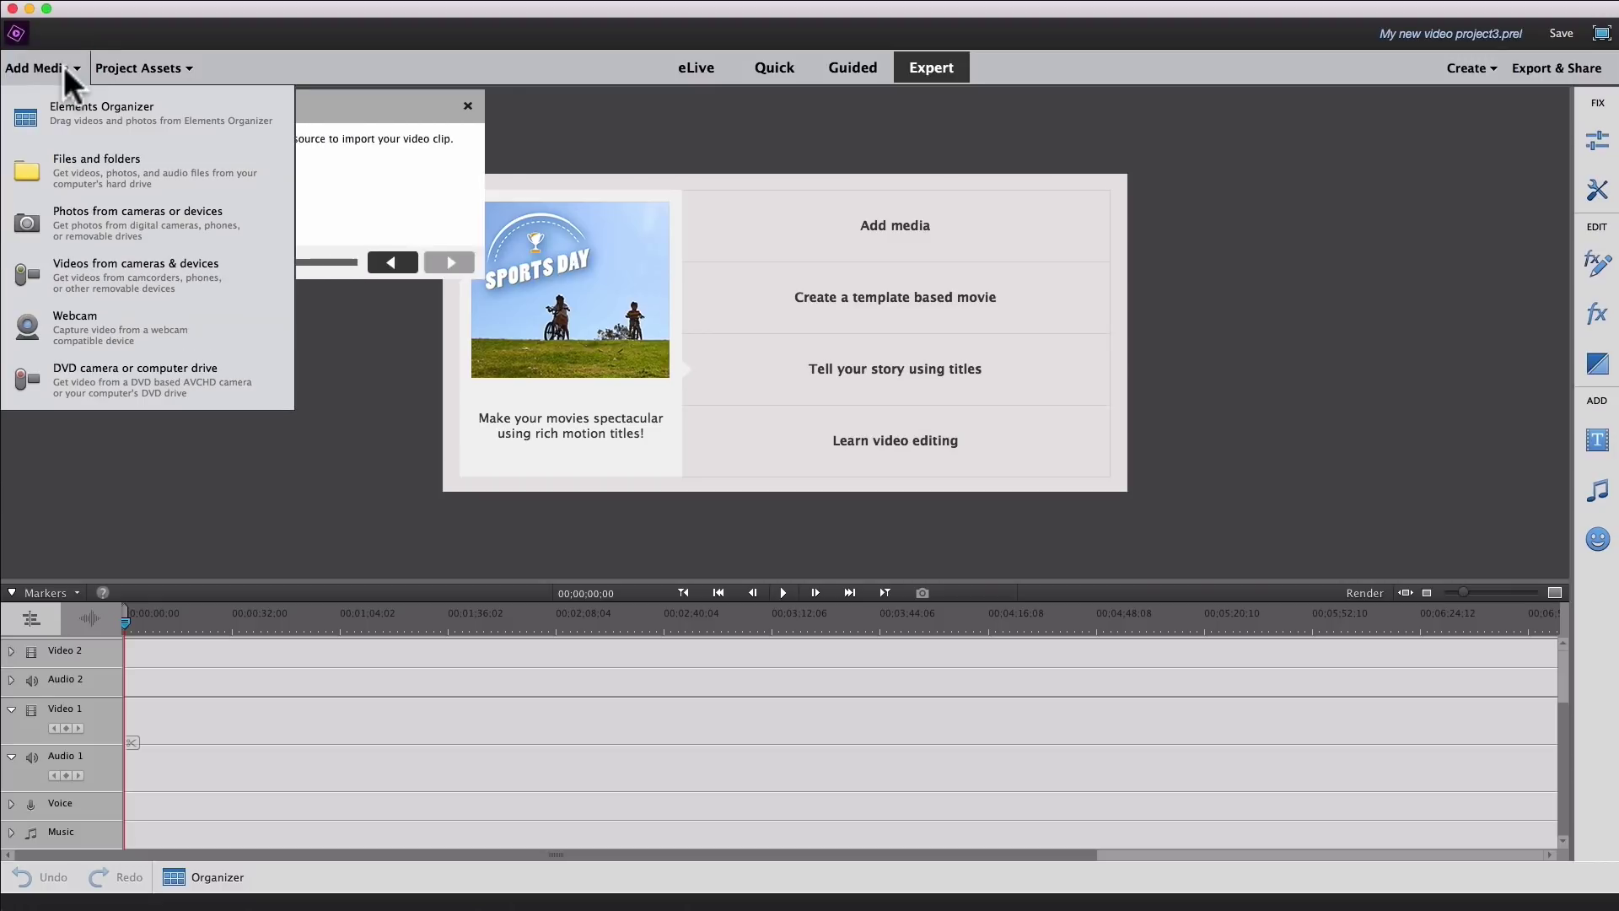
left_click(74, 160)
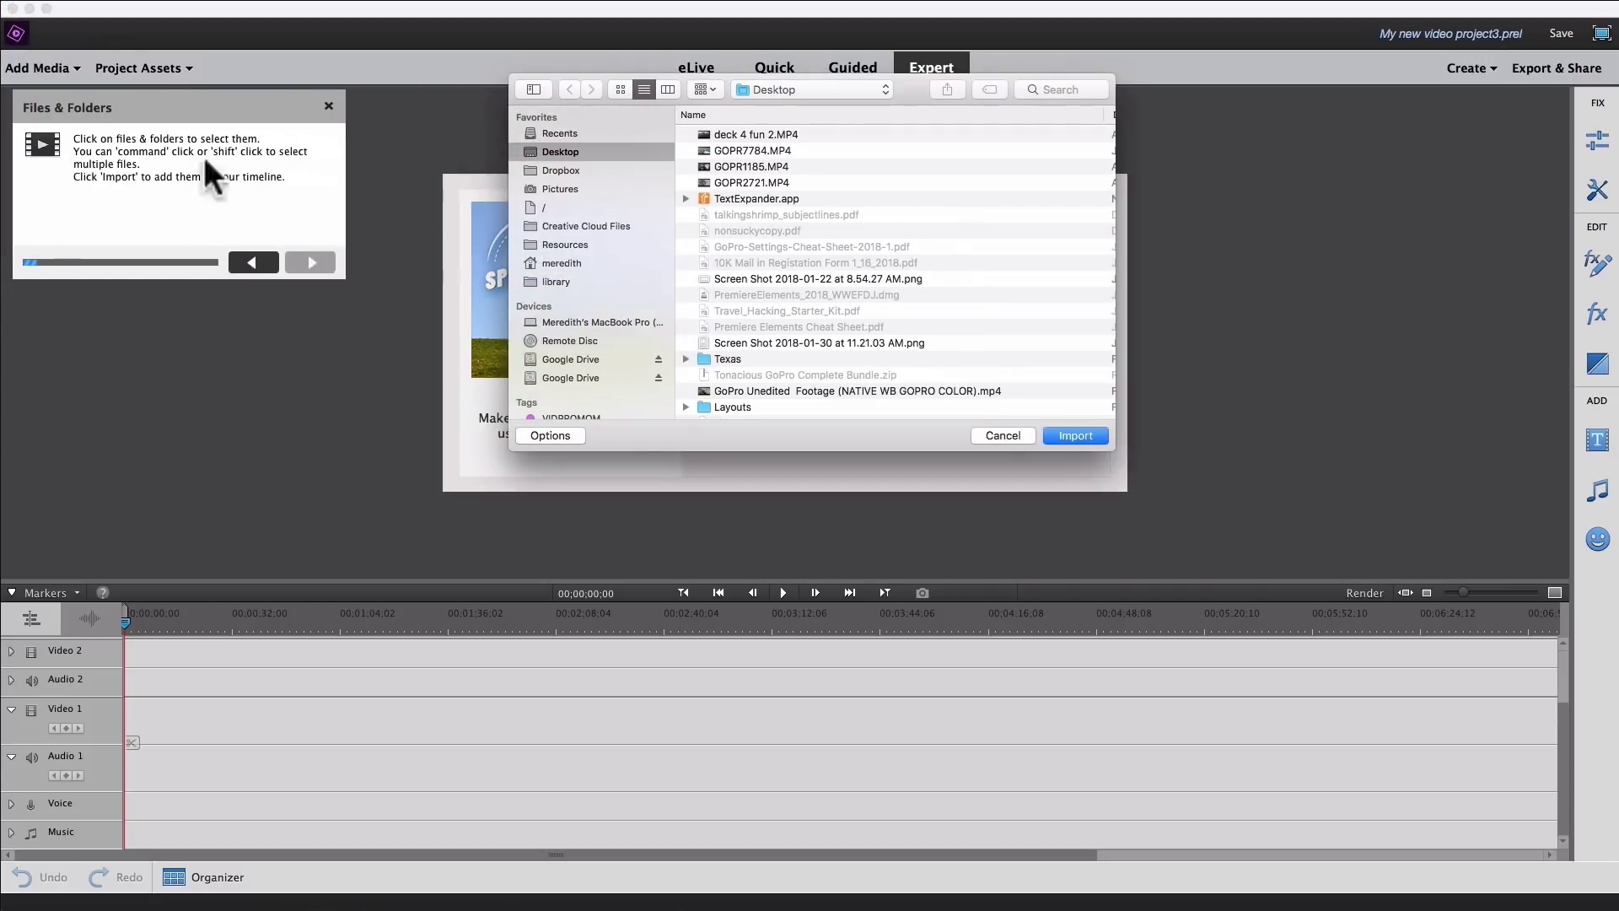
left_click(750, 134)
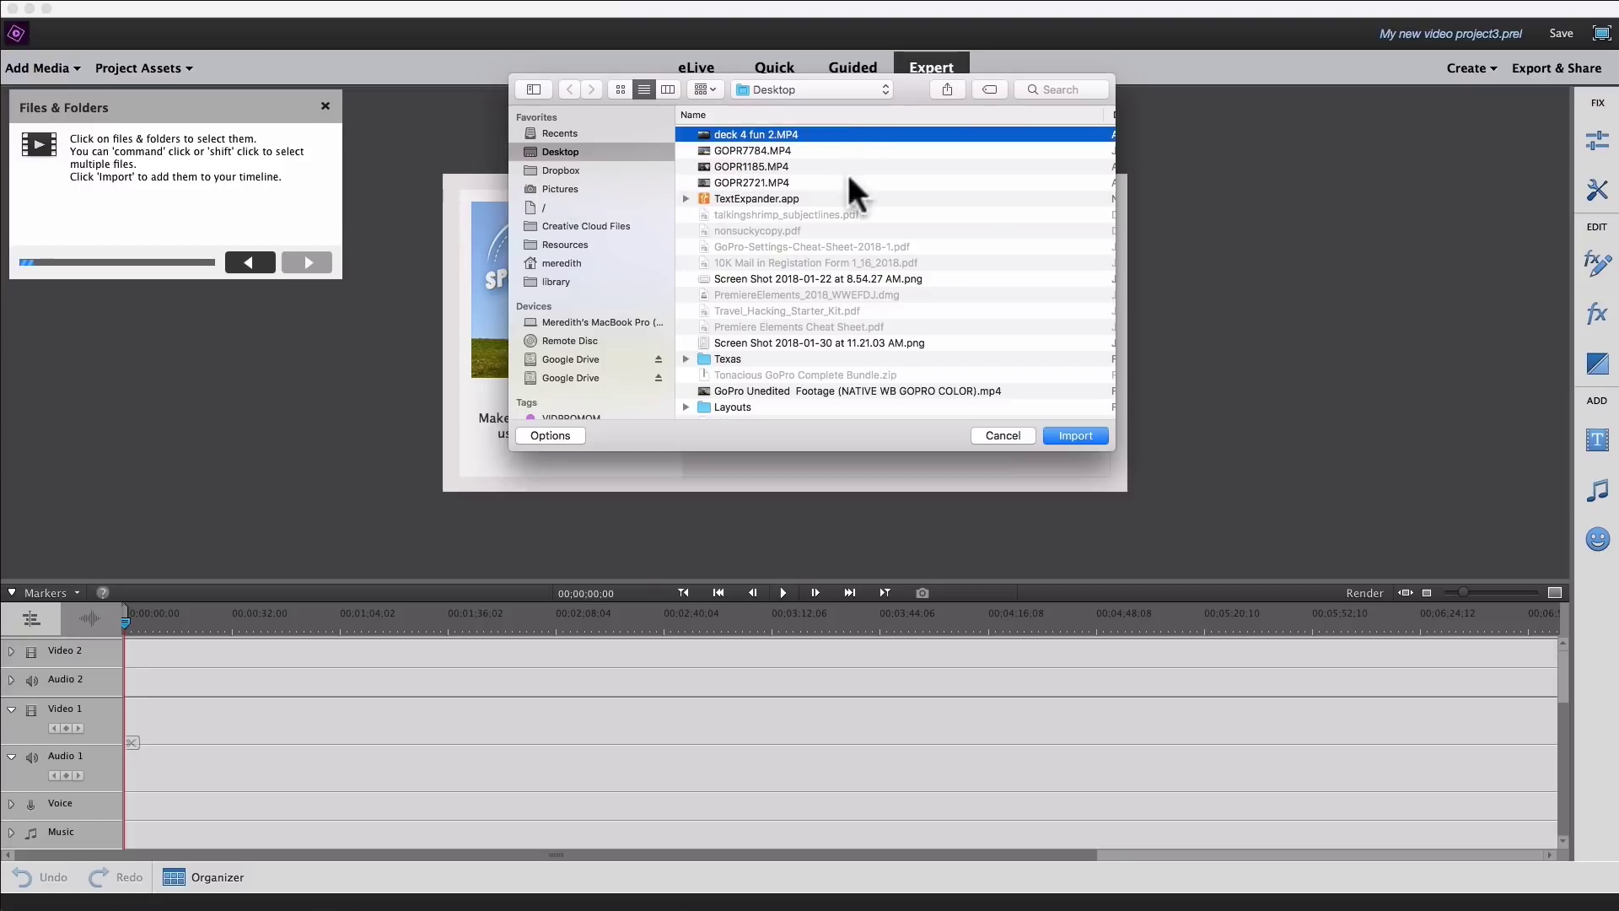
left_click(1074, 434)
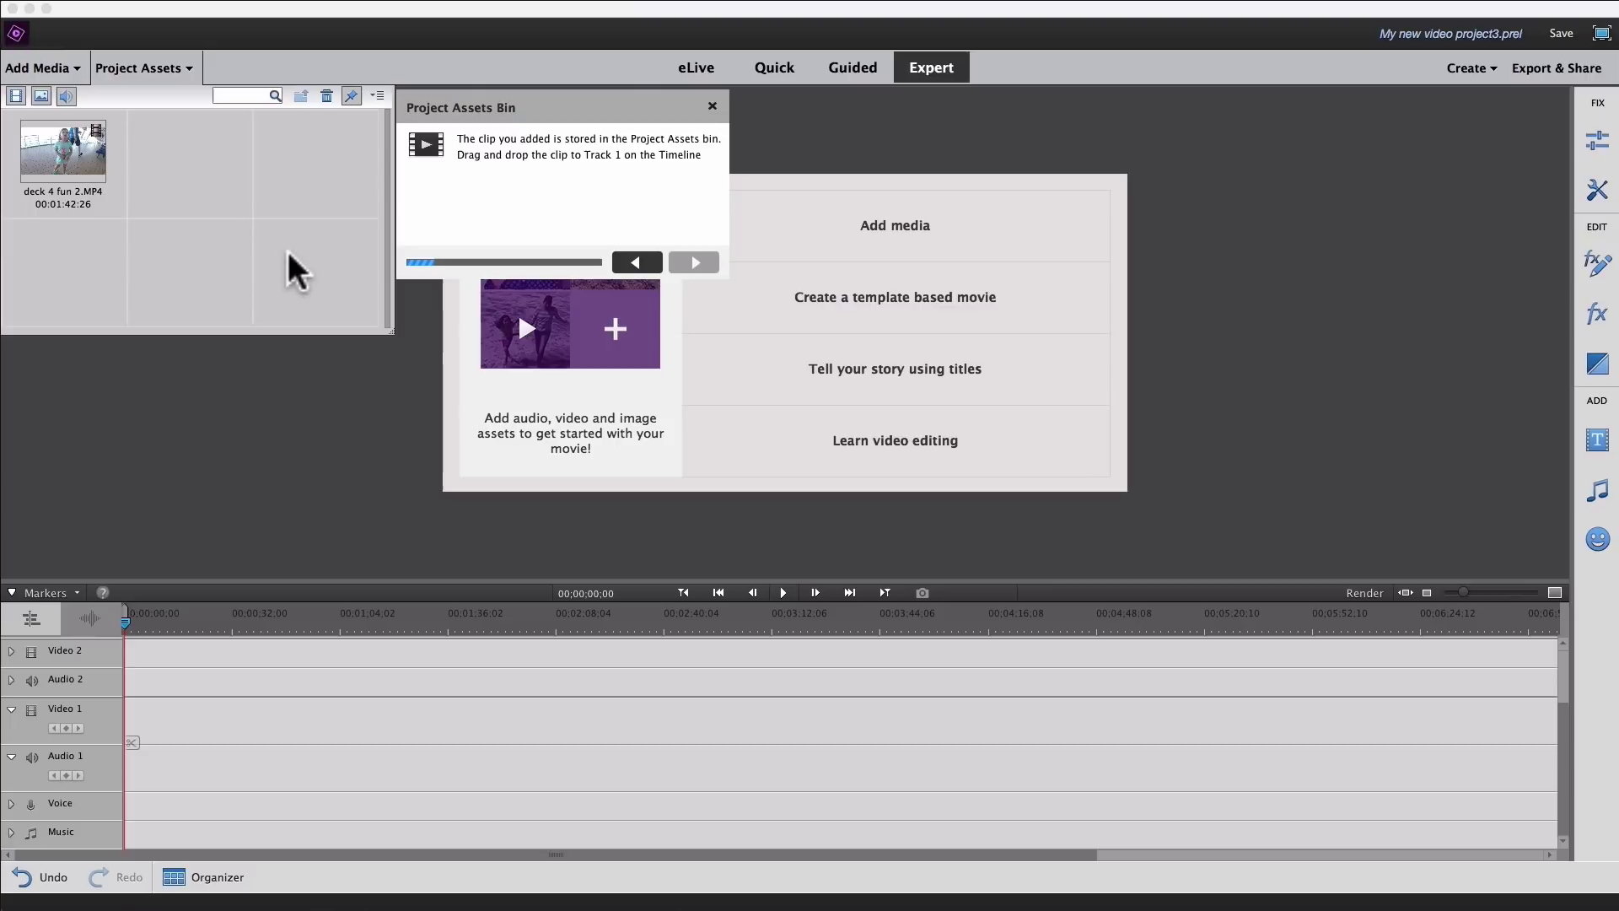
Drag deck 4 fun 2.MP4 from Project Assets to the start of Video 1.
left_click(70, 154)
left_click_drag(58, 148, 129, 725)
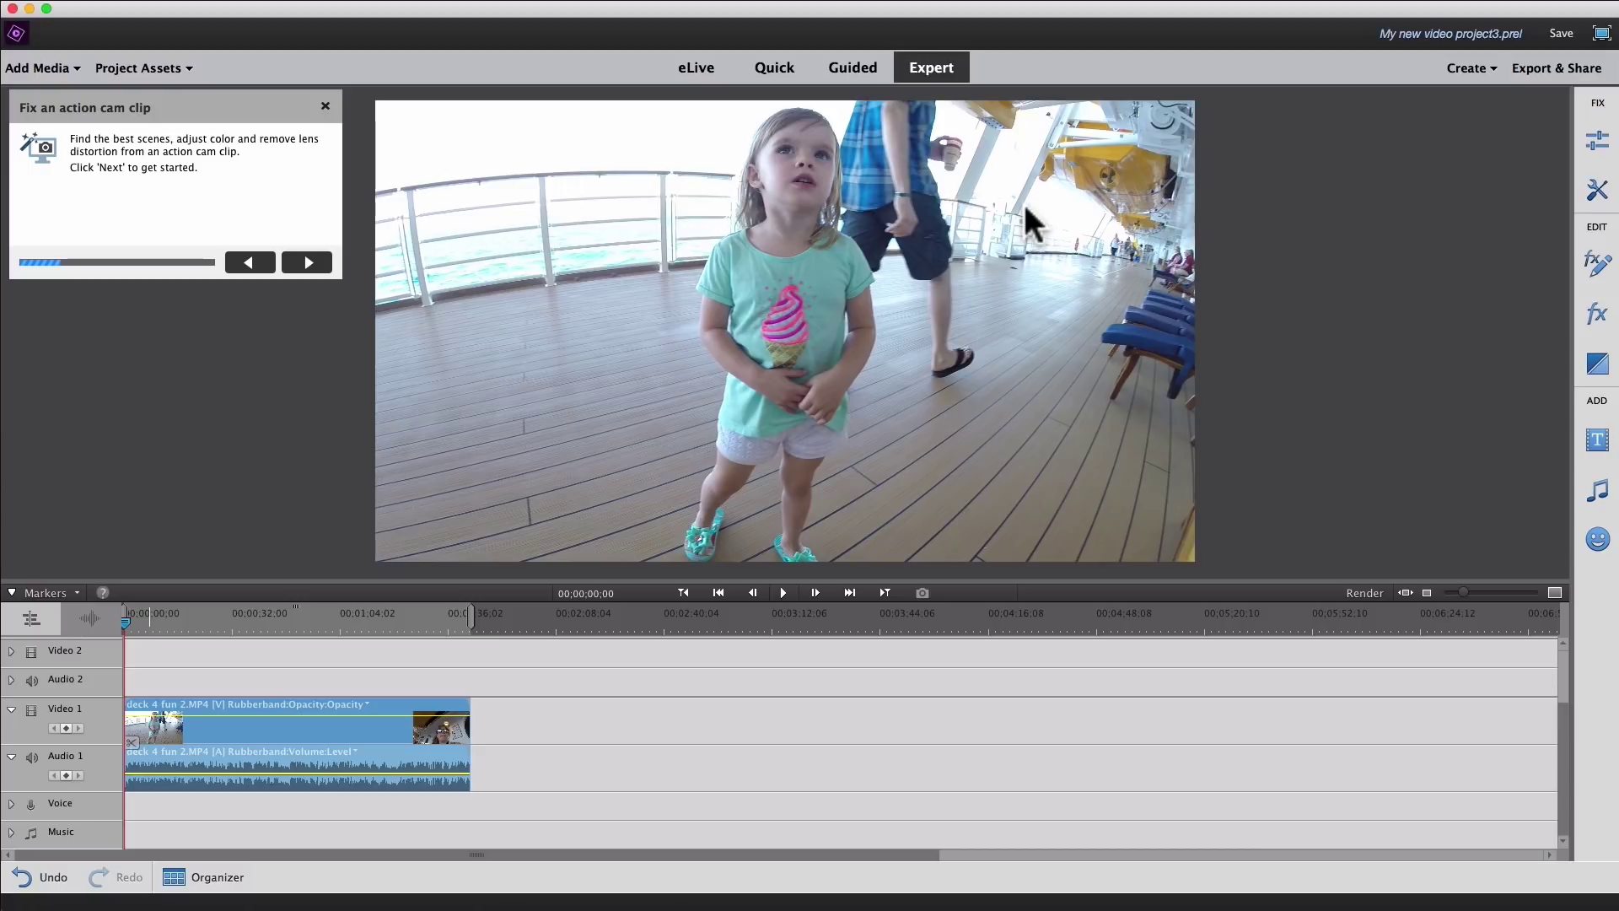
Advance the guide two steps and launch Smart Trim from the Tools list.
left_click(307, 263)
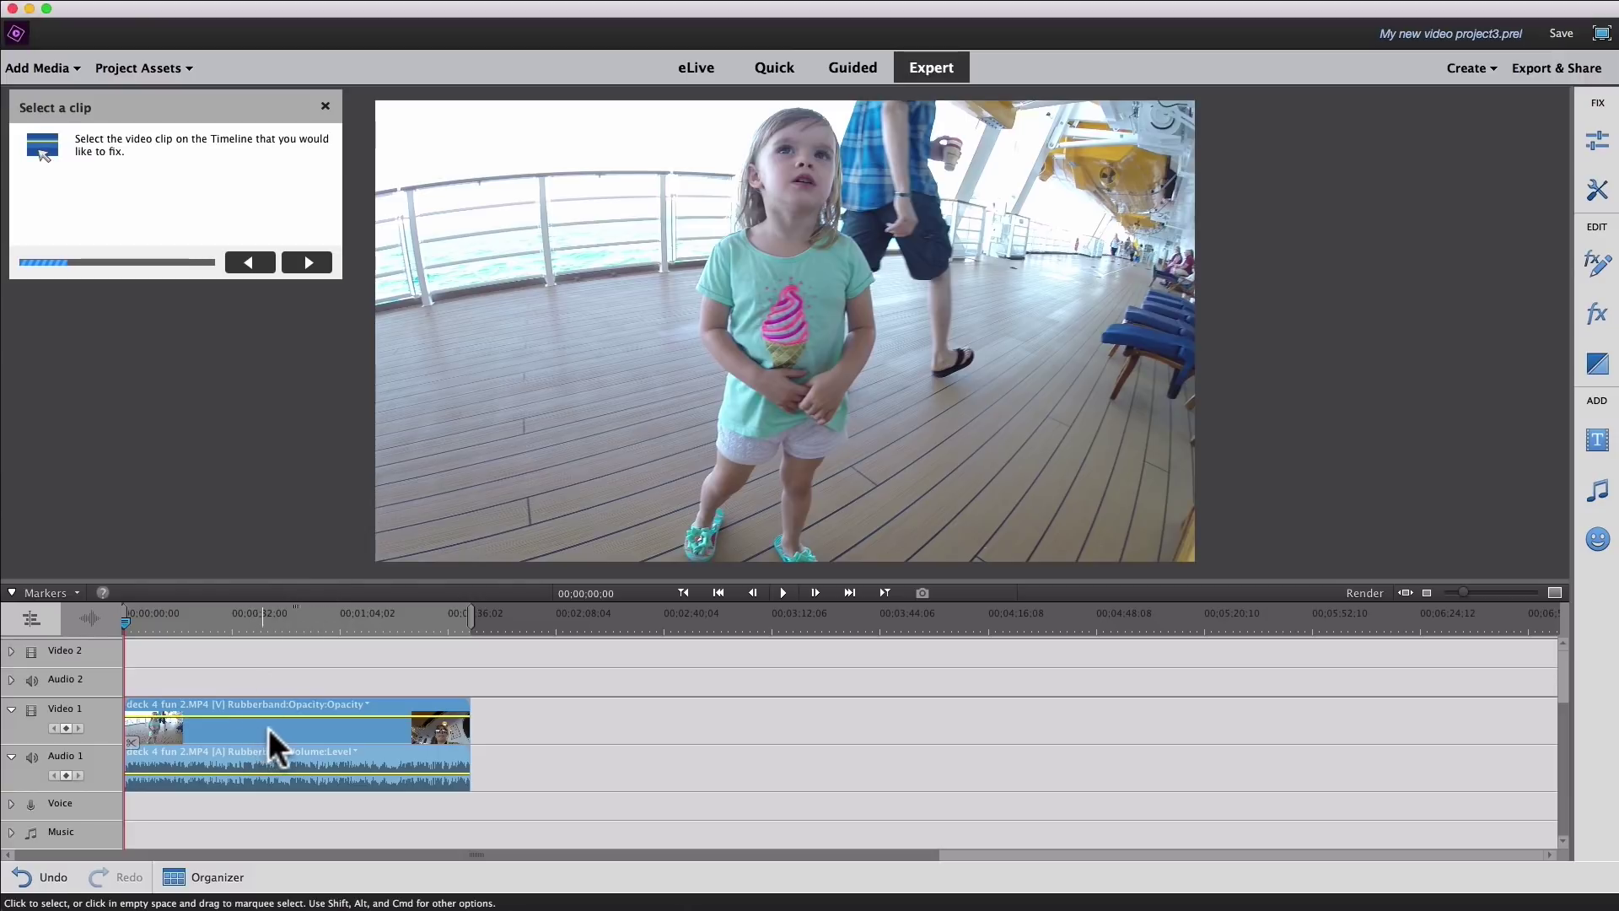
left_click(309, 262)
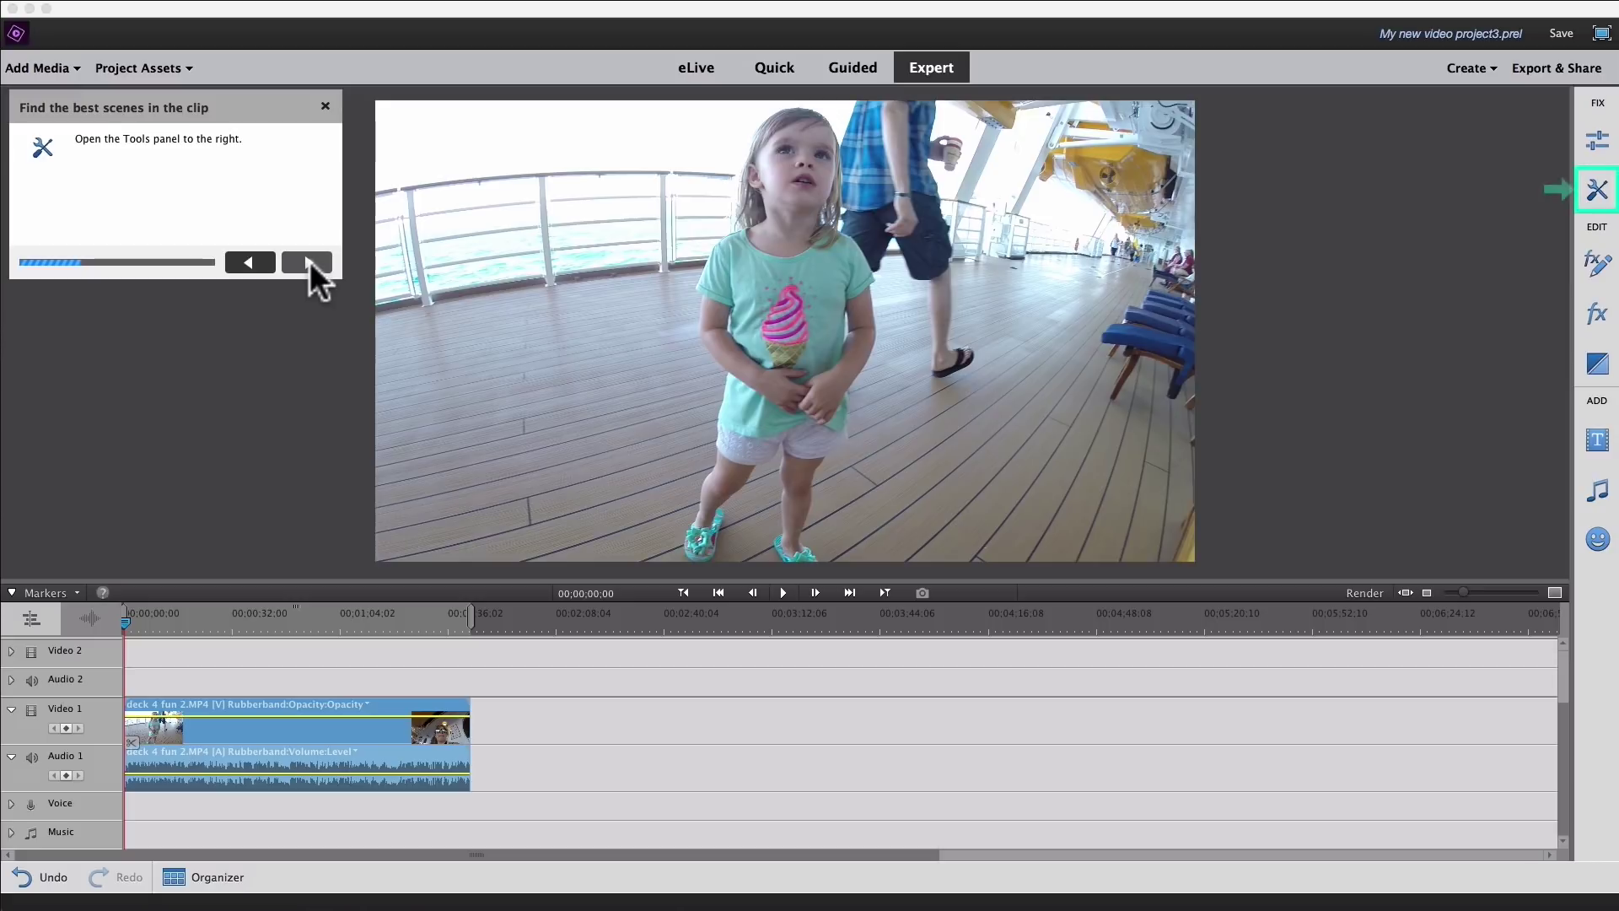
left_click(1592, 202)
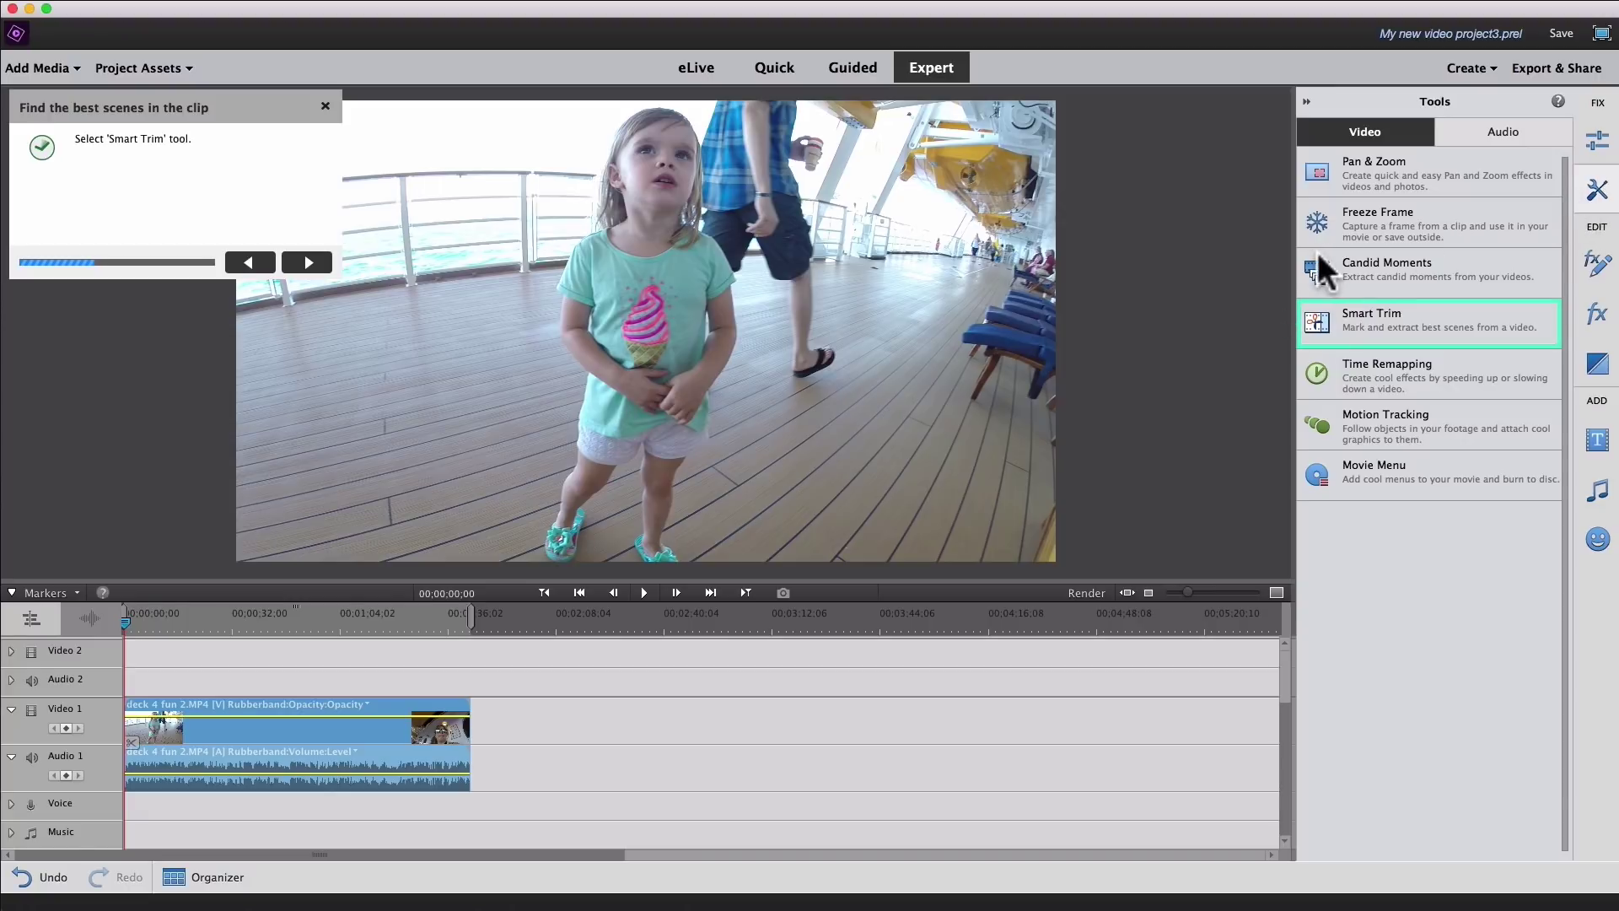
left_click(1399, 324)
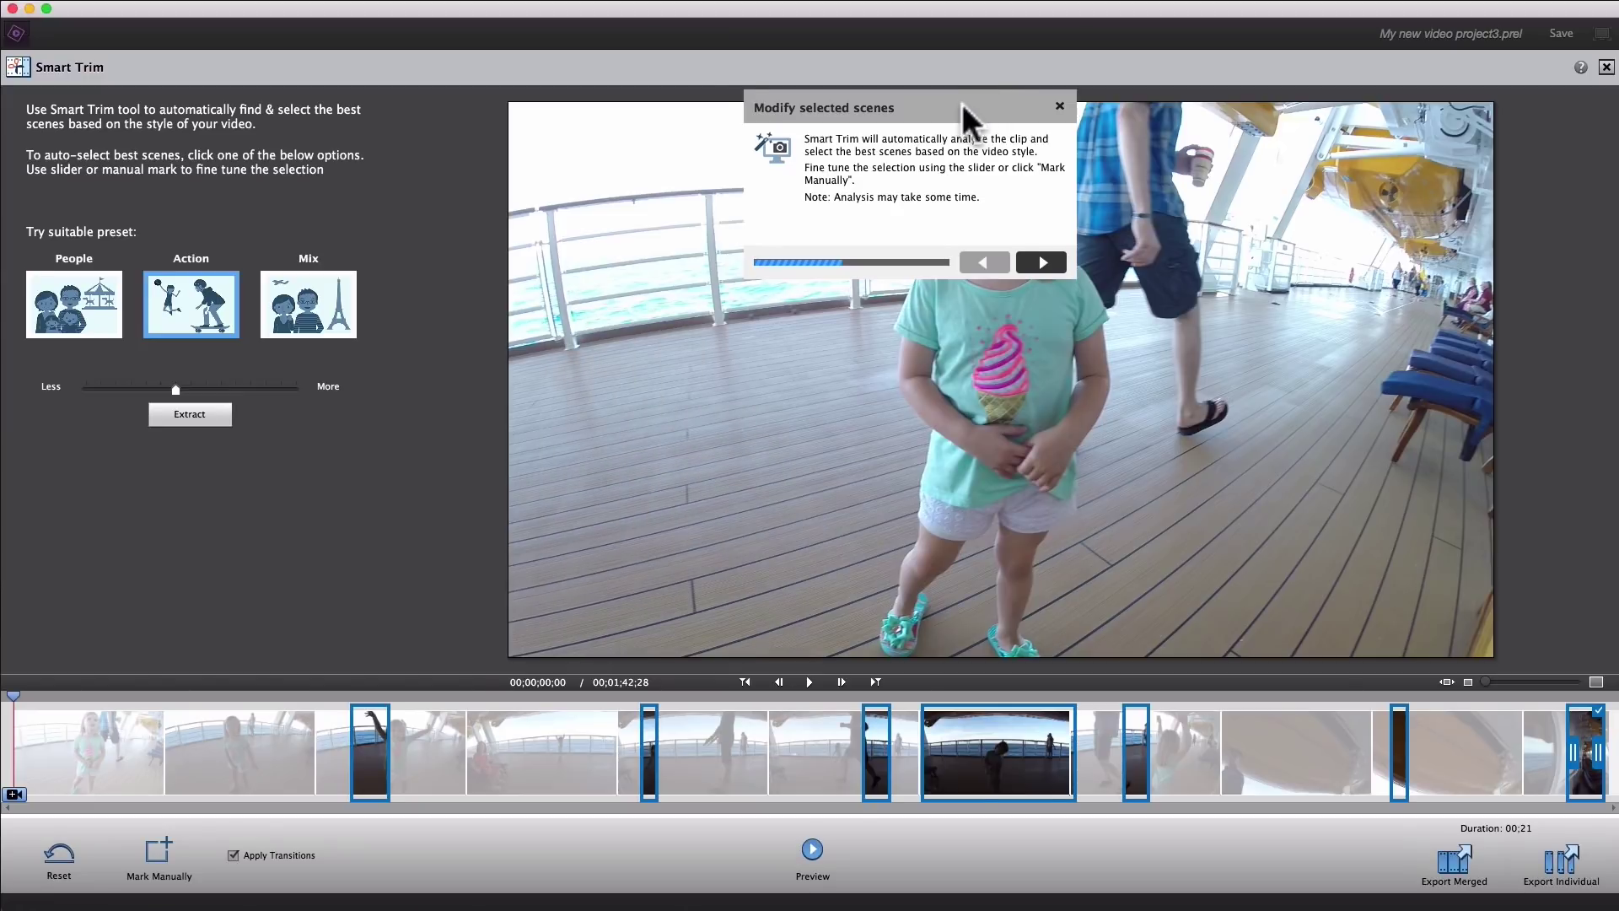
Move the scene tips panel aside while Smart Trim keeps the best action scenes.
left_click_drag(963, 103, 598, 38)
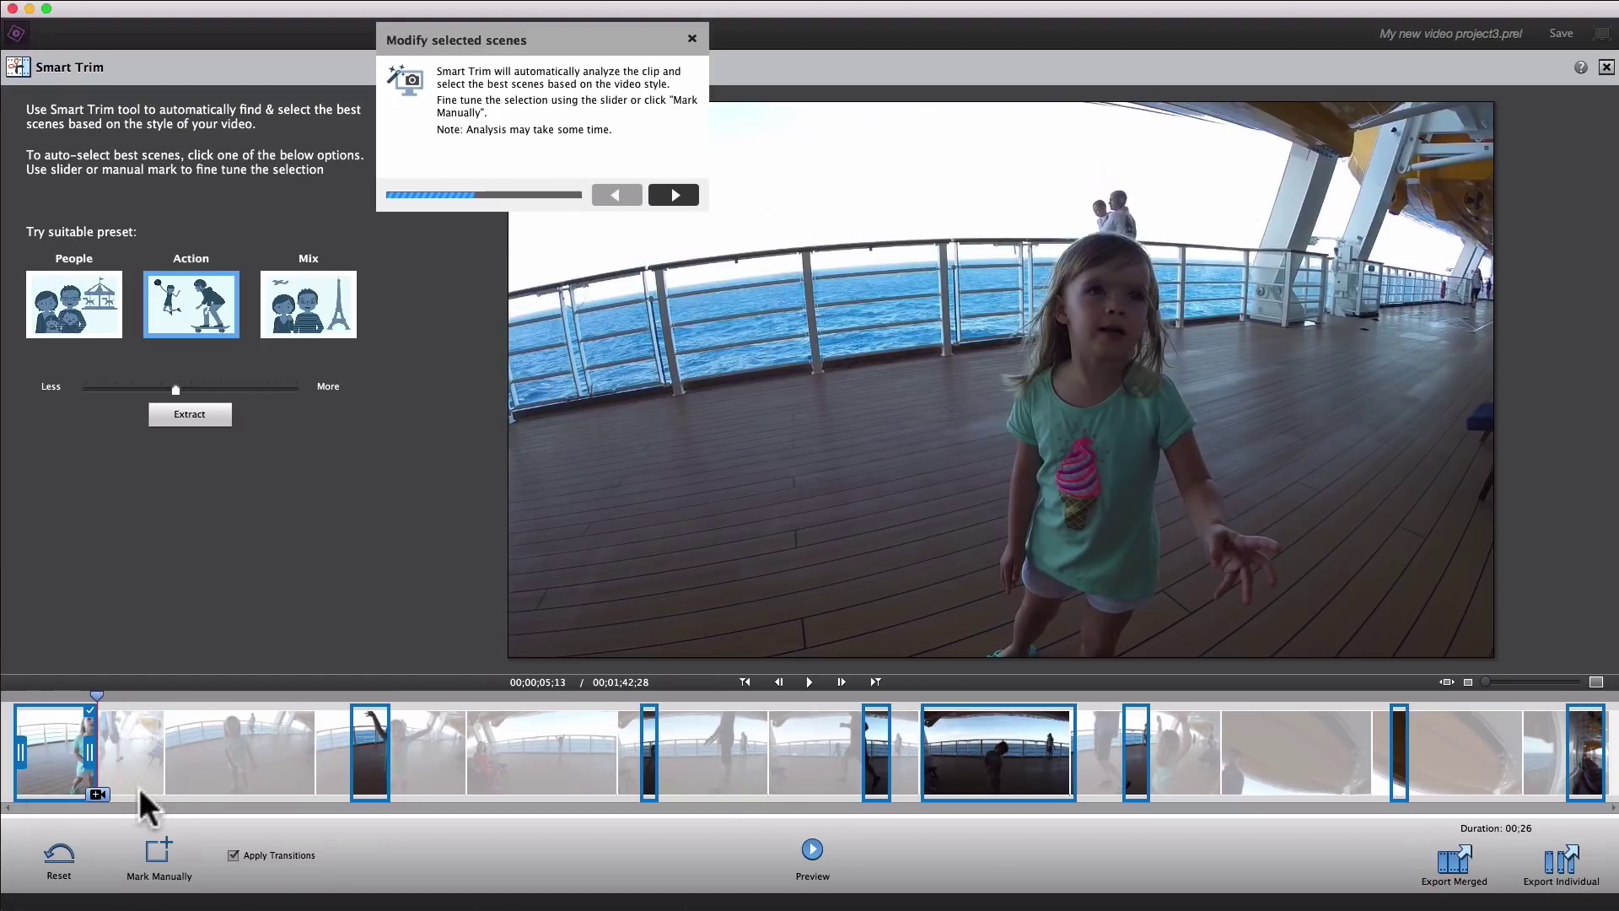
Extend the first kept scene, add and trim a second, and lengthen the chosen scene to reach 00;34.
left_click_drag(89, 750, 118, 750)
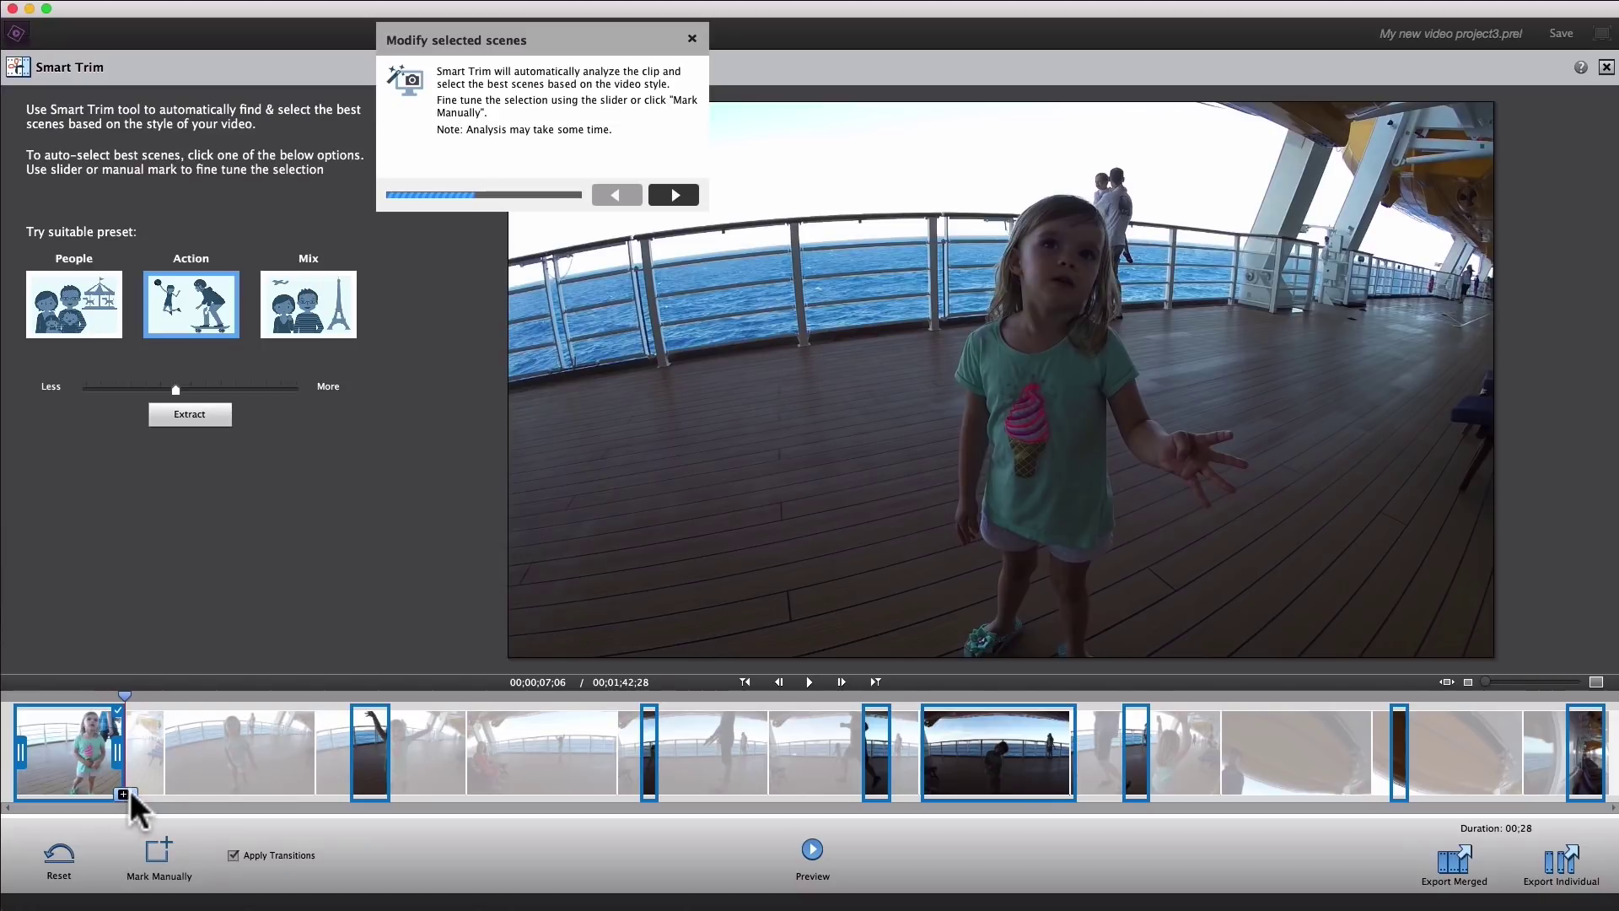
left_click(125, 793)
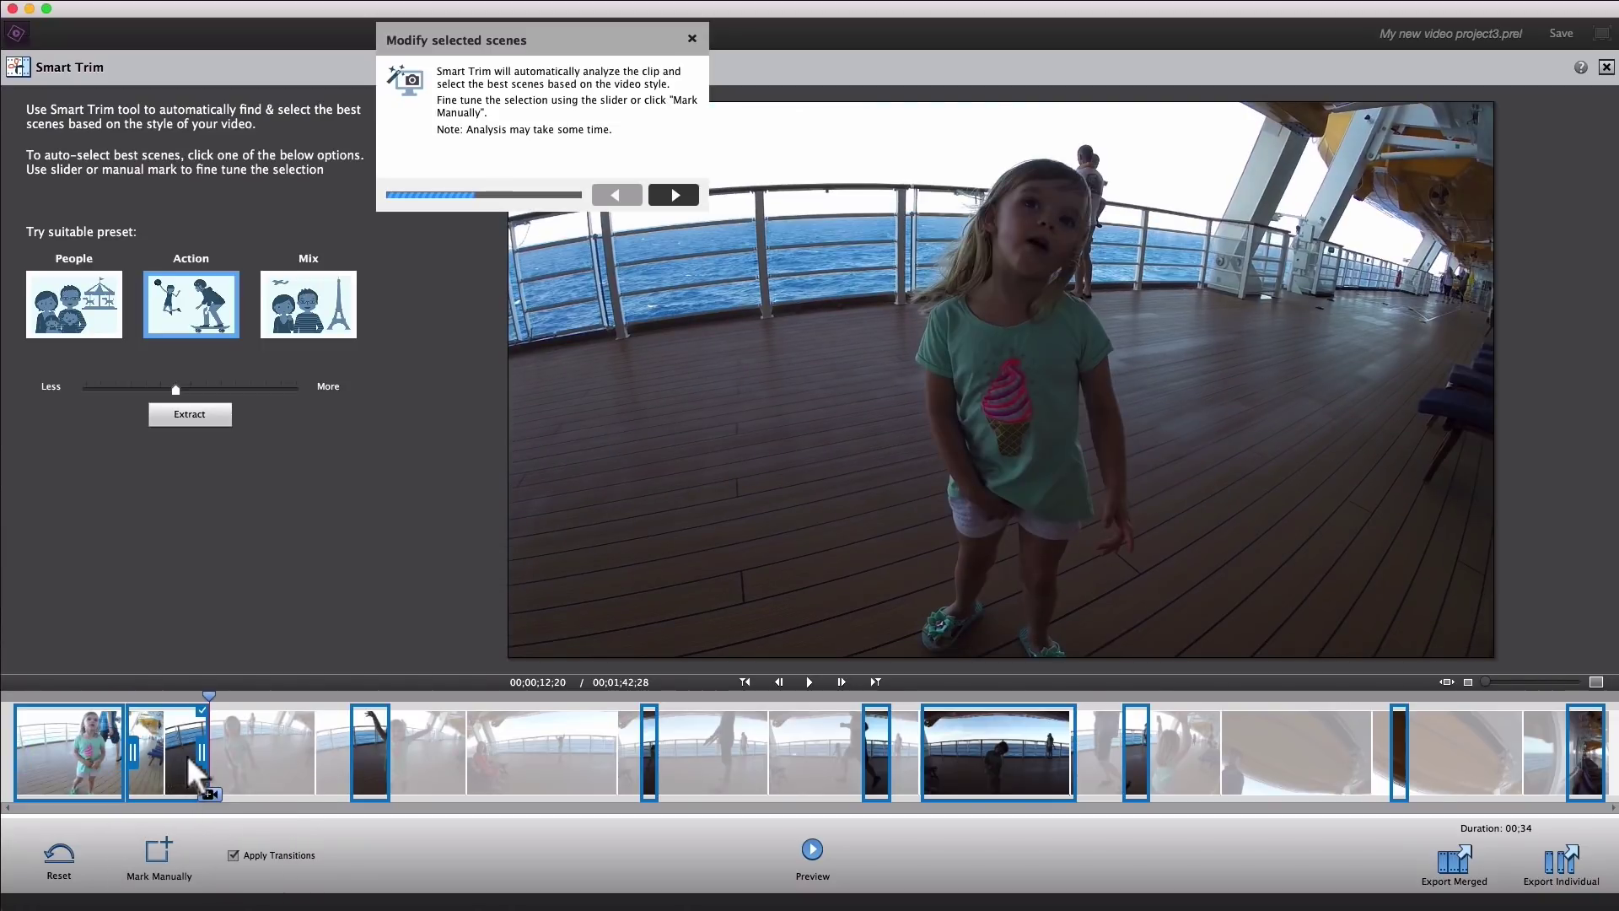
left_click_drag(166, 753, 221, 748)
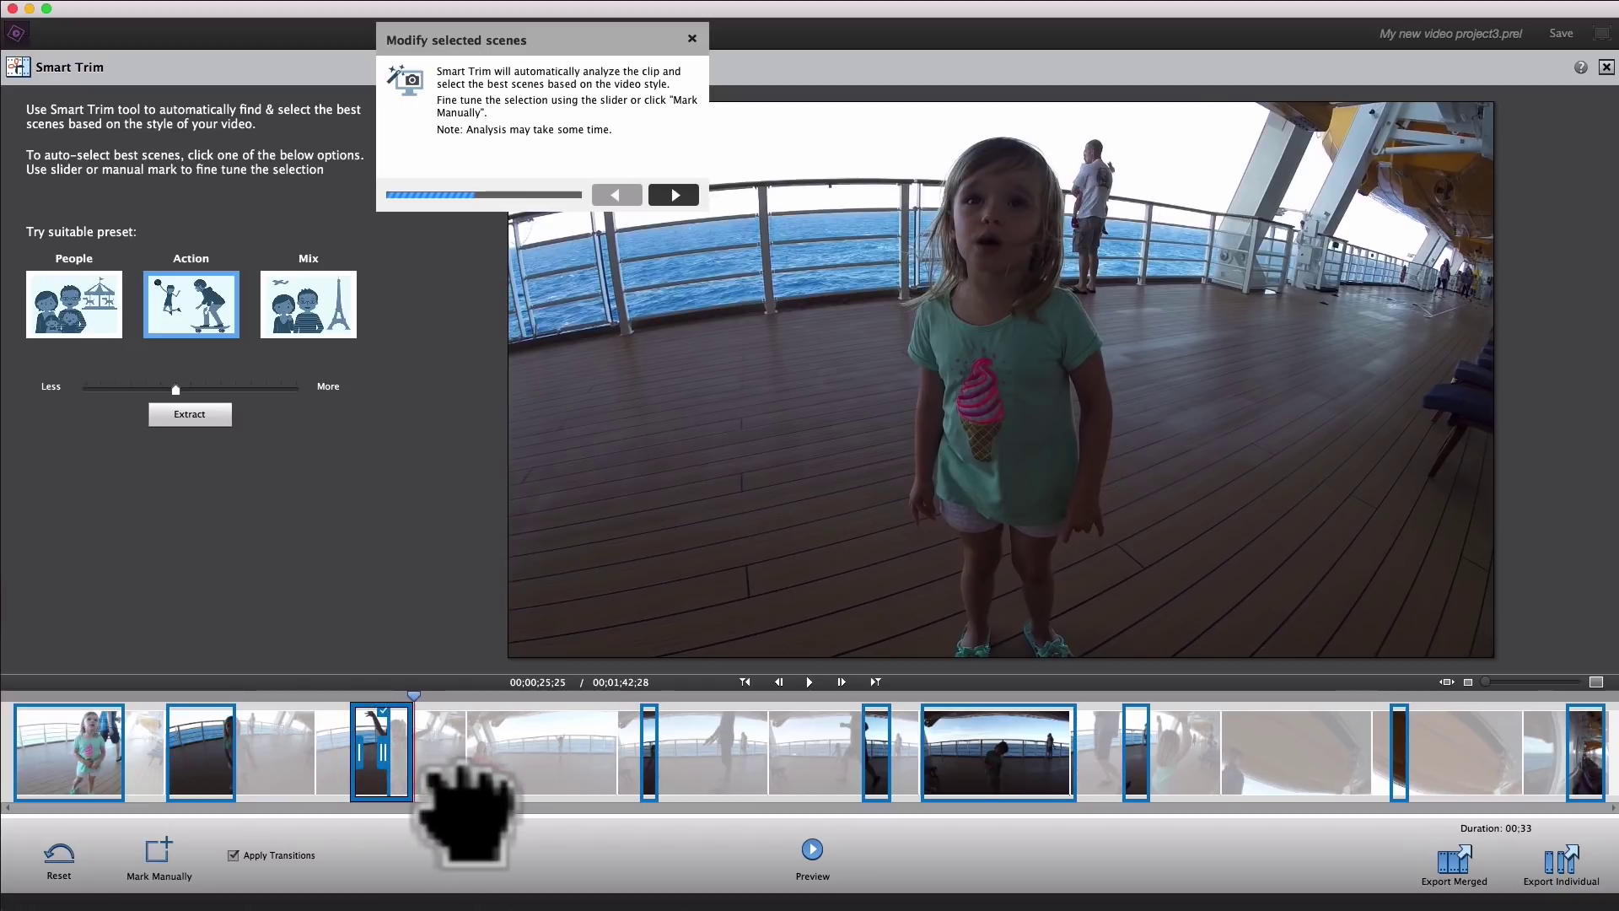
left_click_drag(383, 751, 434, 751)
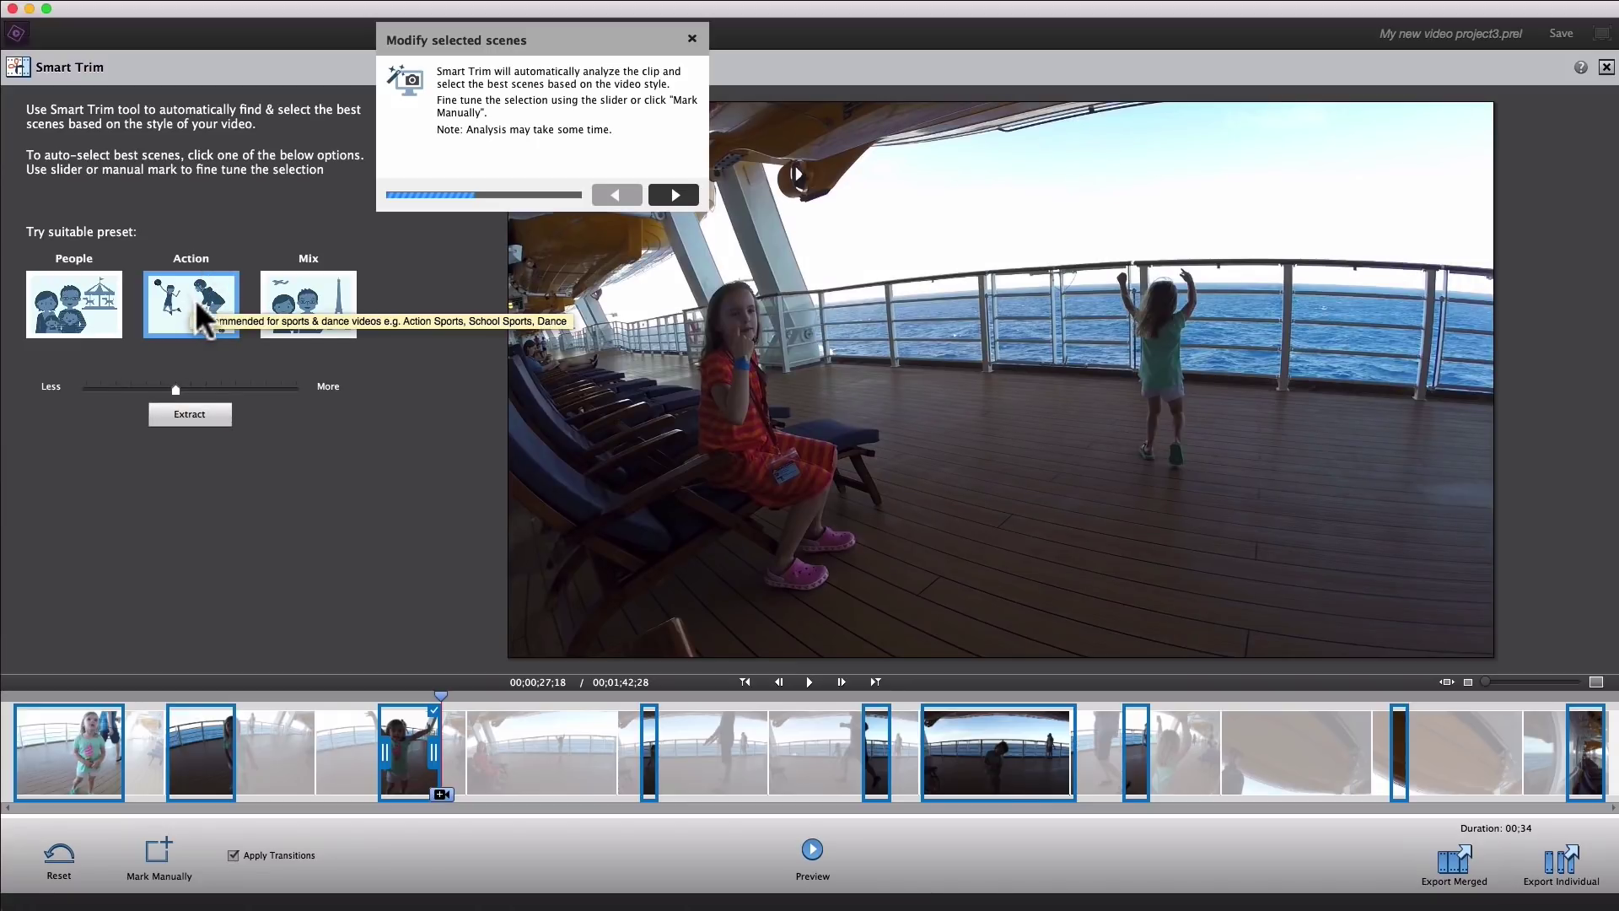
Replace the scene picks with the People preset, then switch Smart Trim to Mix.
left_click(75, 301)
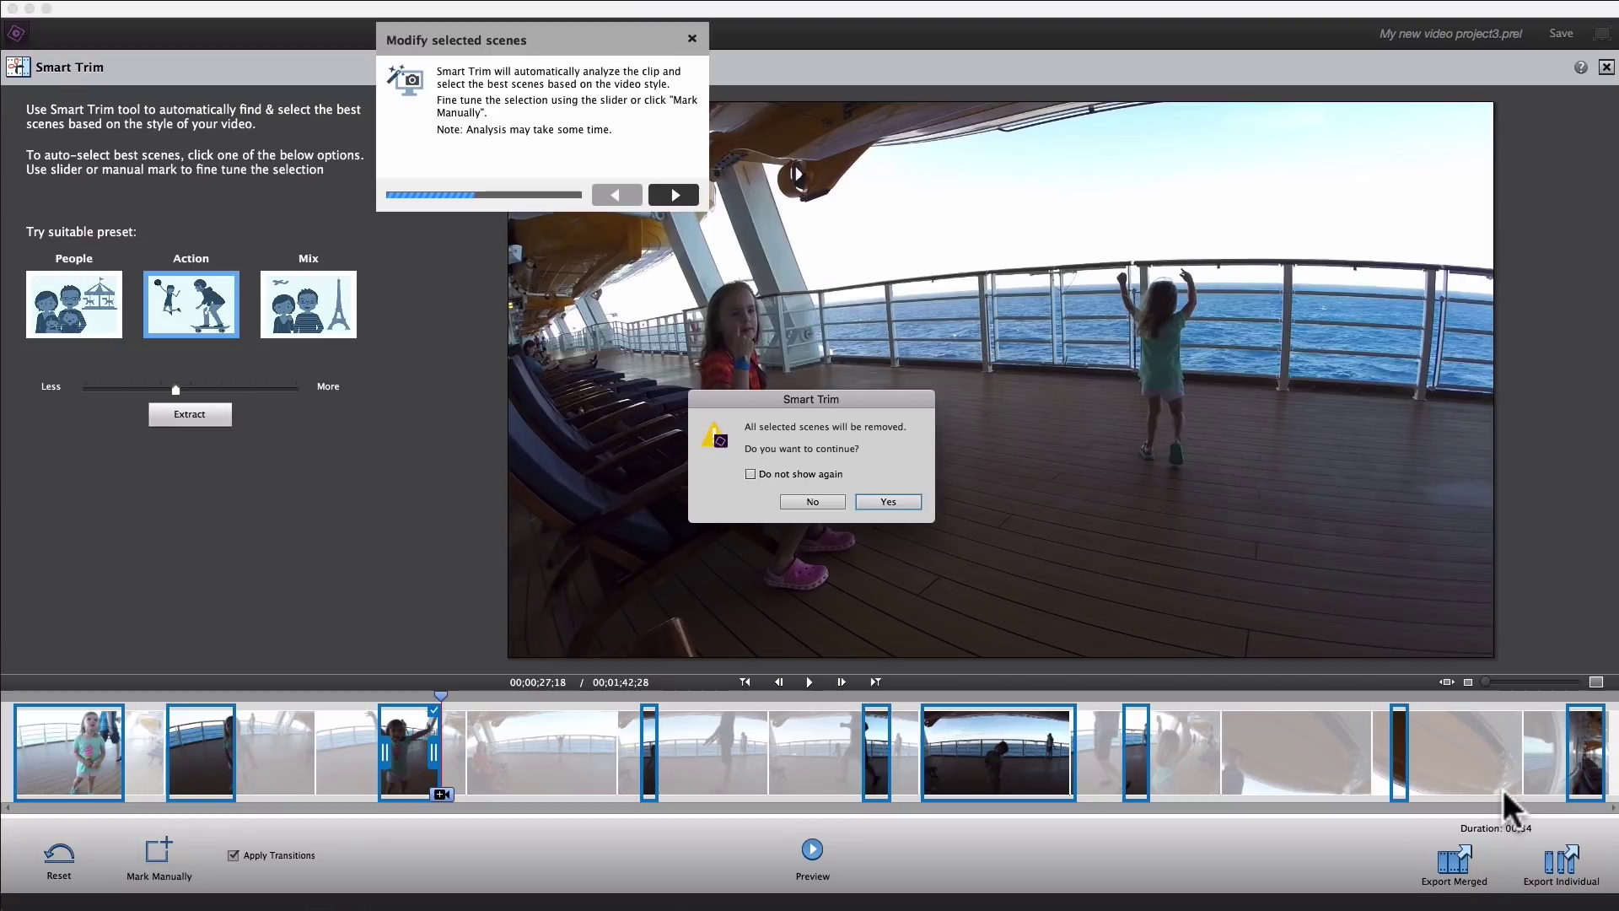
left_click(884, 500)
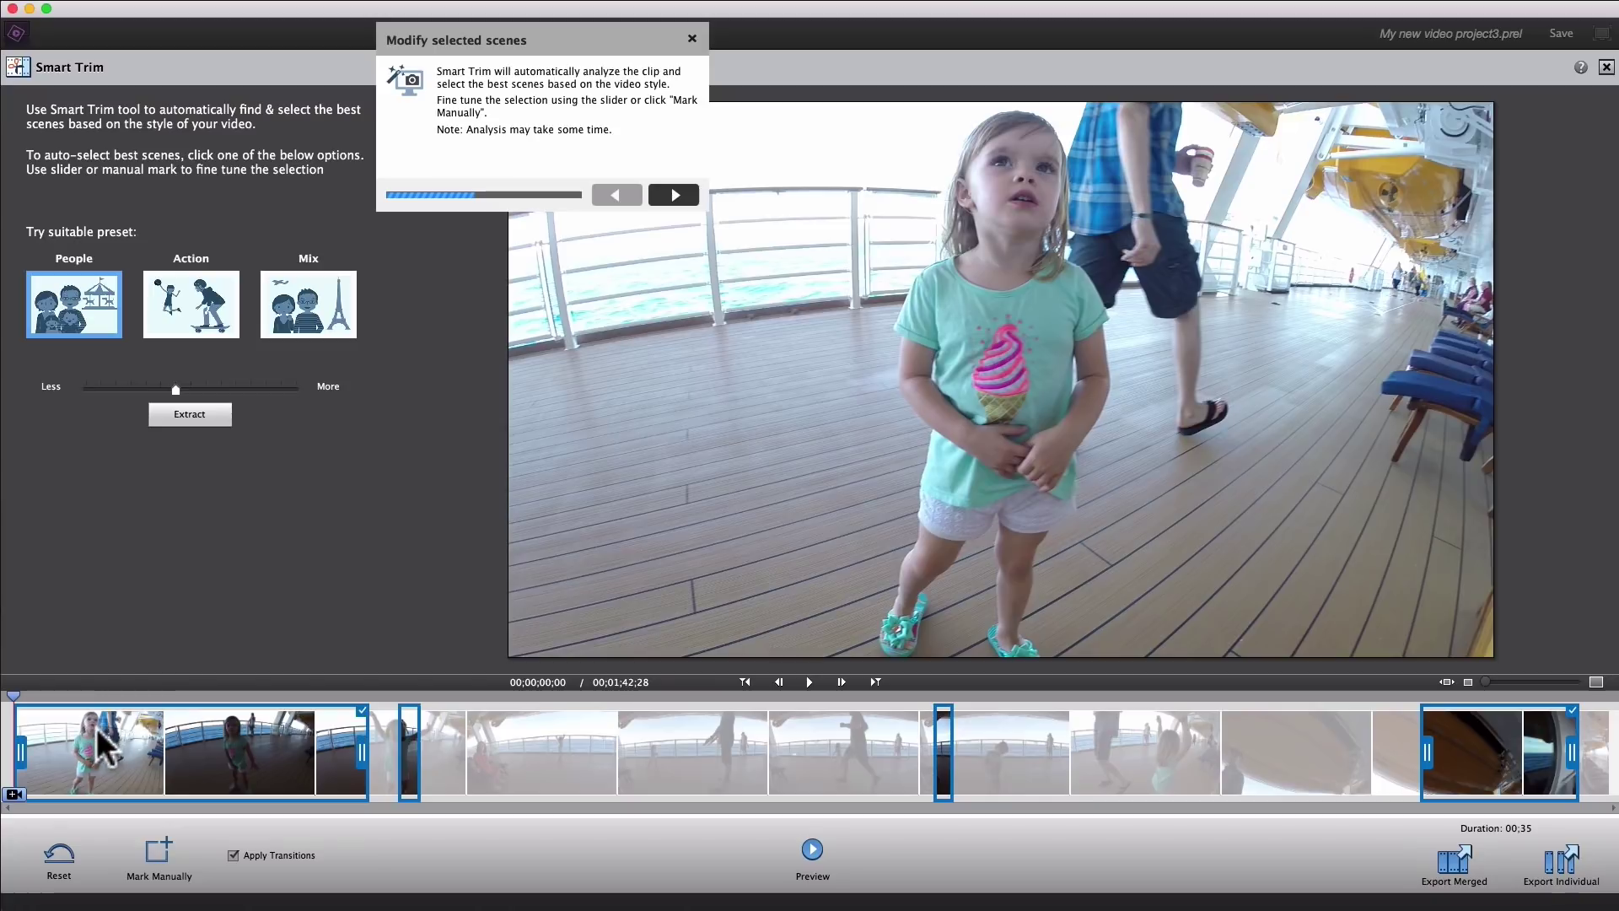
mouse_move(54, 736)
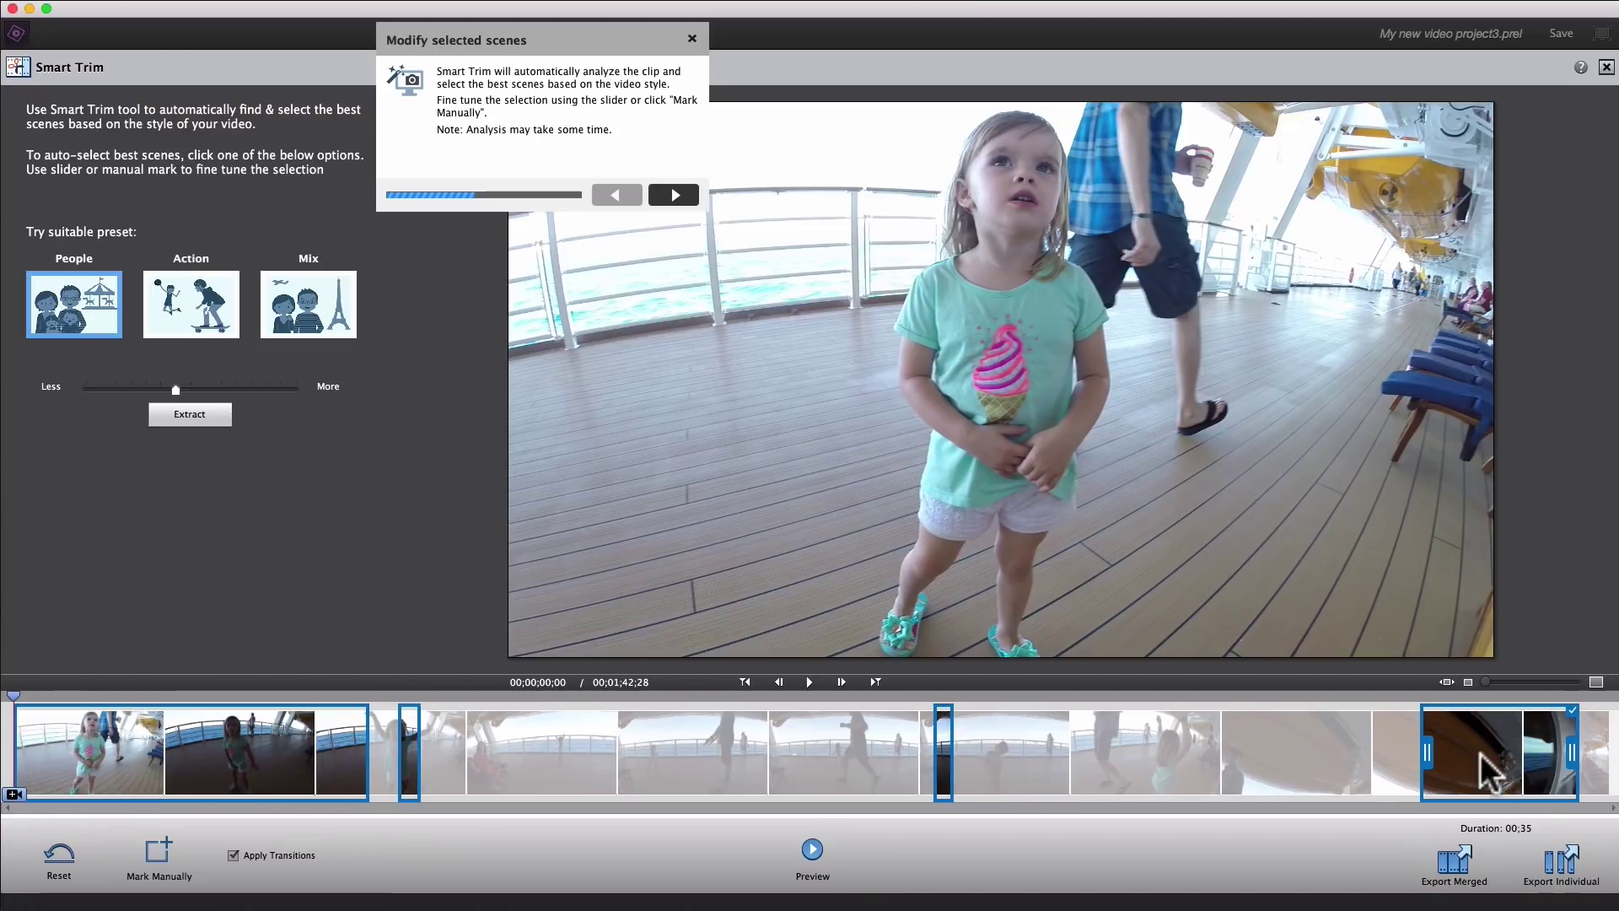
left_click(319, 321)
Replace the Mix scene picks and lengthen a short scene so Smart Trim keeps 01:17 of footage.
left_click(893, 499)
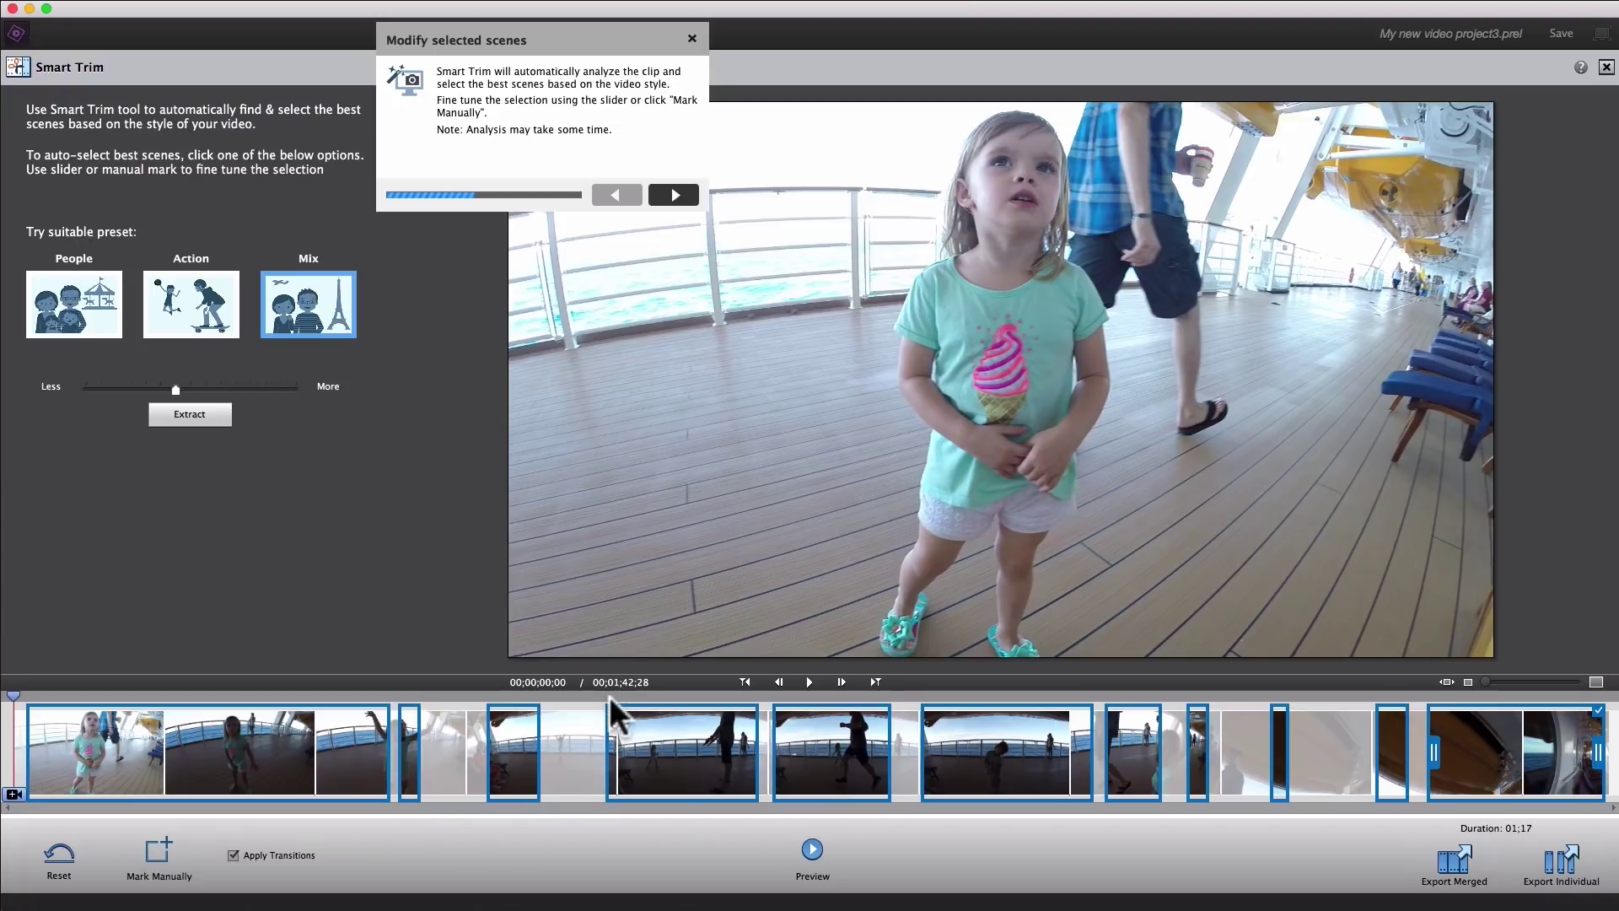
left_click(516, 763)
left_click_drag(590, 809, 553, 767)
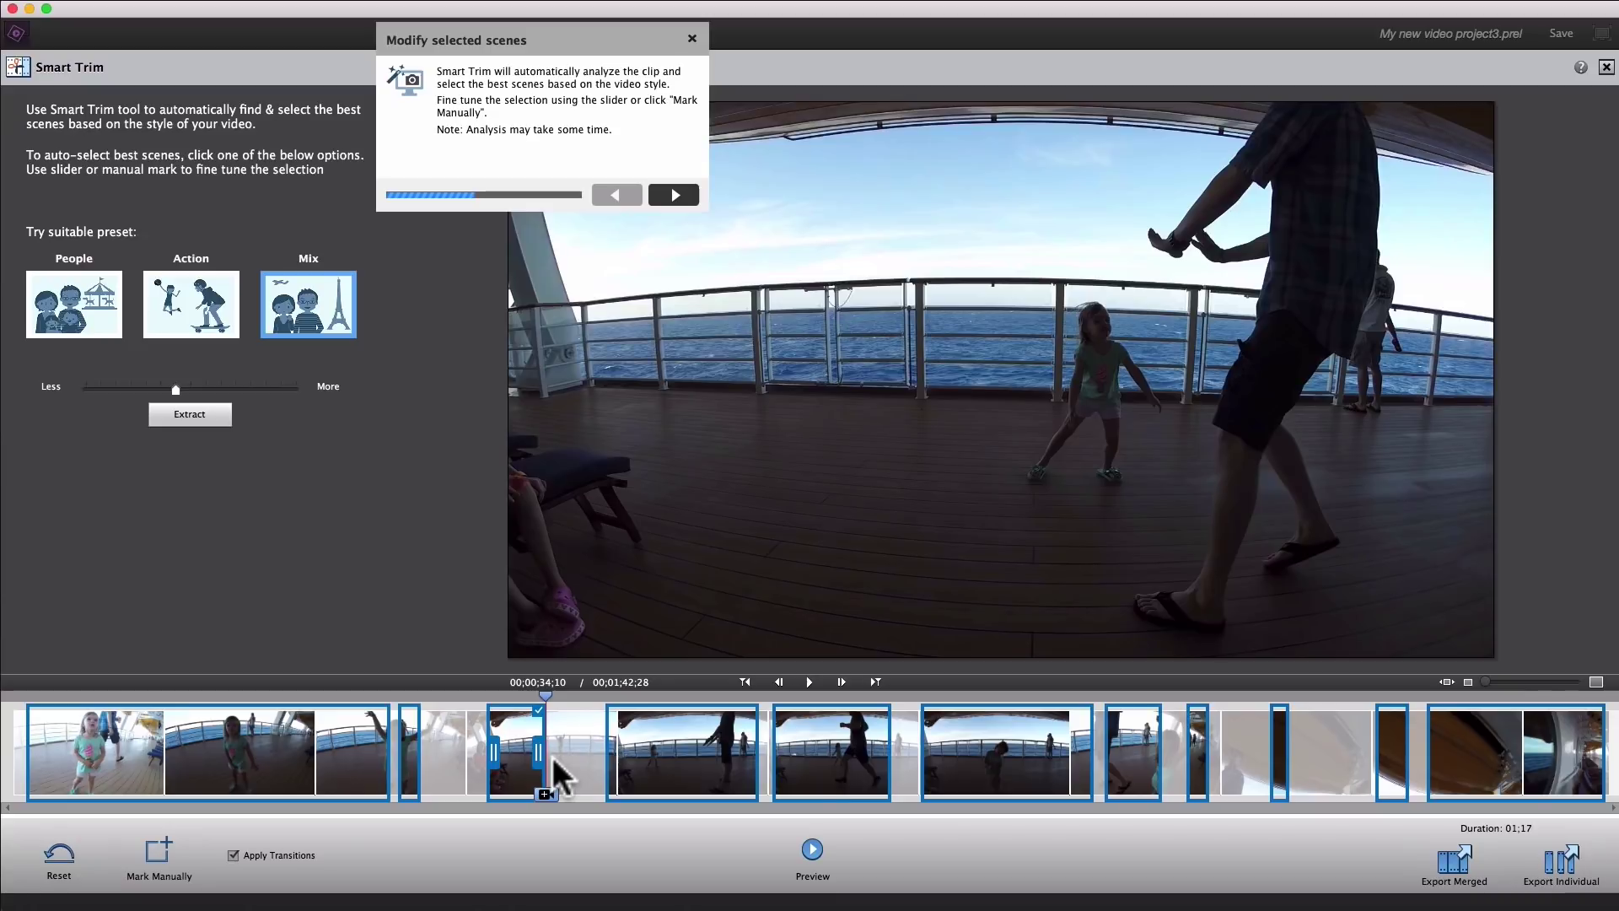
mouse_move(1489, 772)
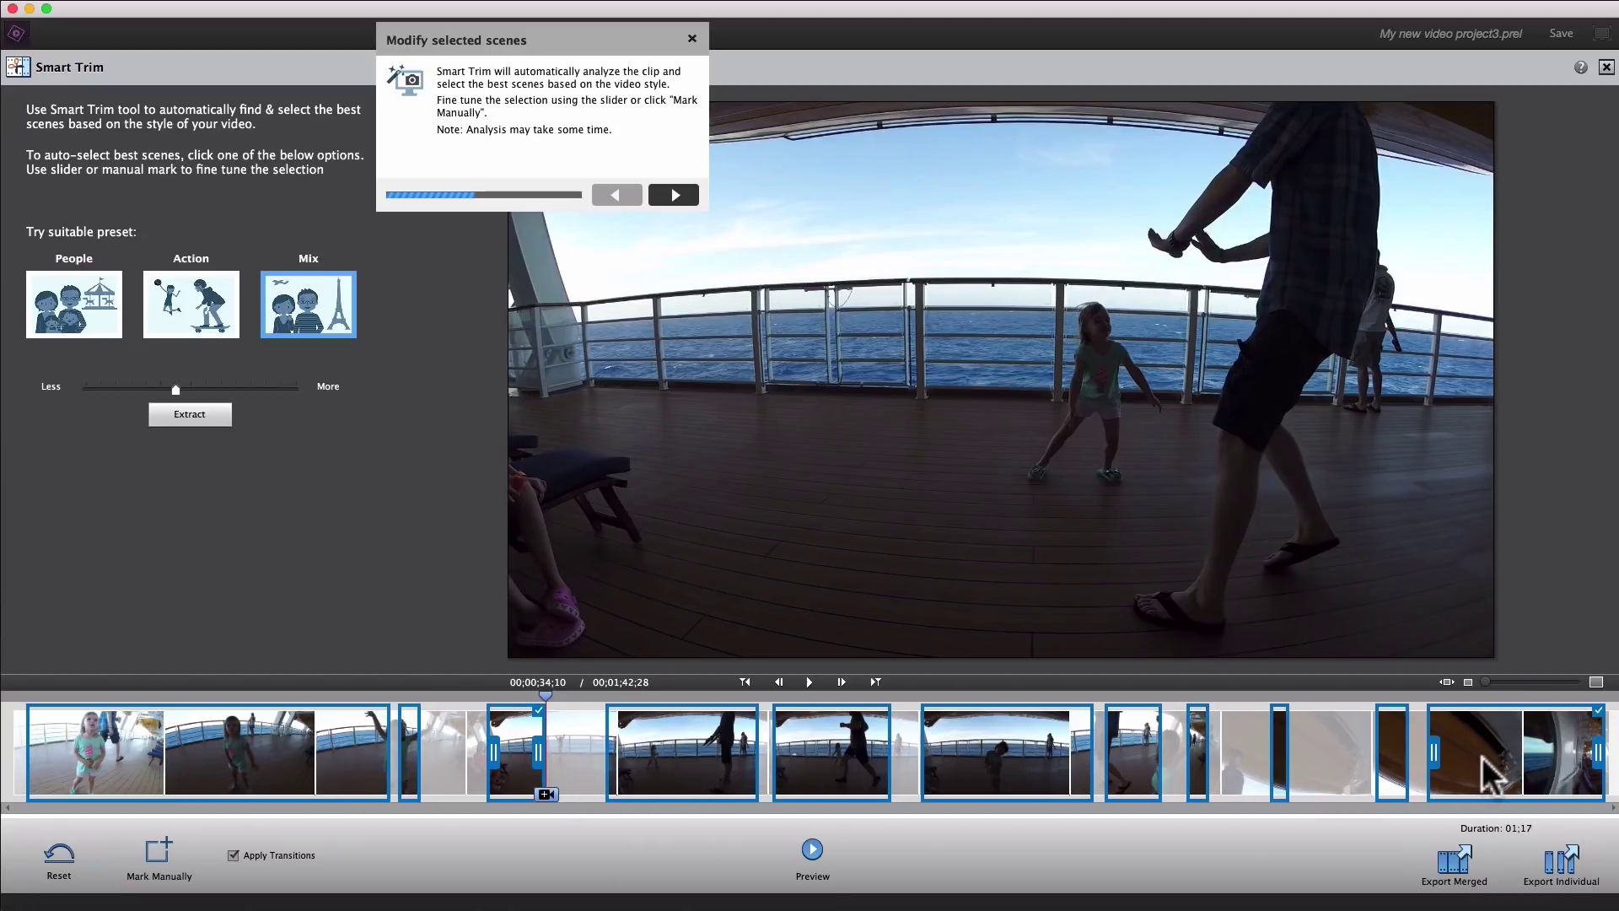
left_click(673, 195)
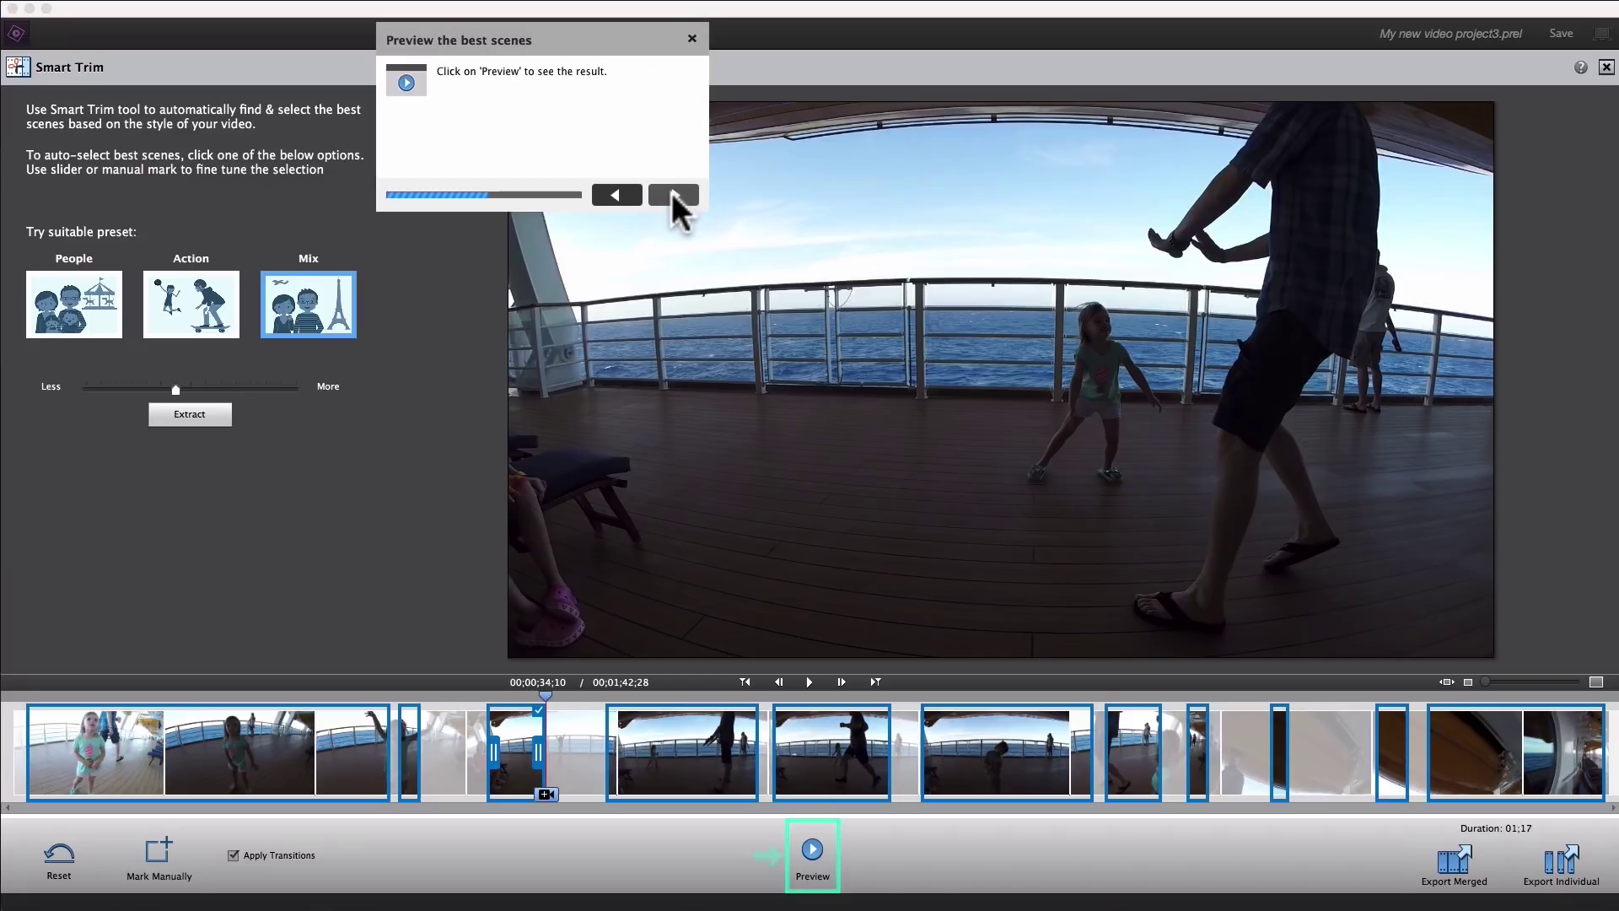
Play and pause a preview of the Smart Trim scenes, then advance the guide to the export step.
left_click(813, 851)
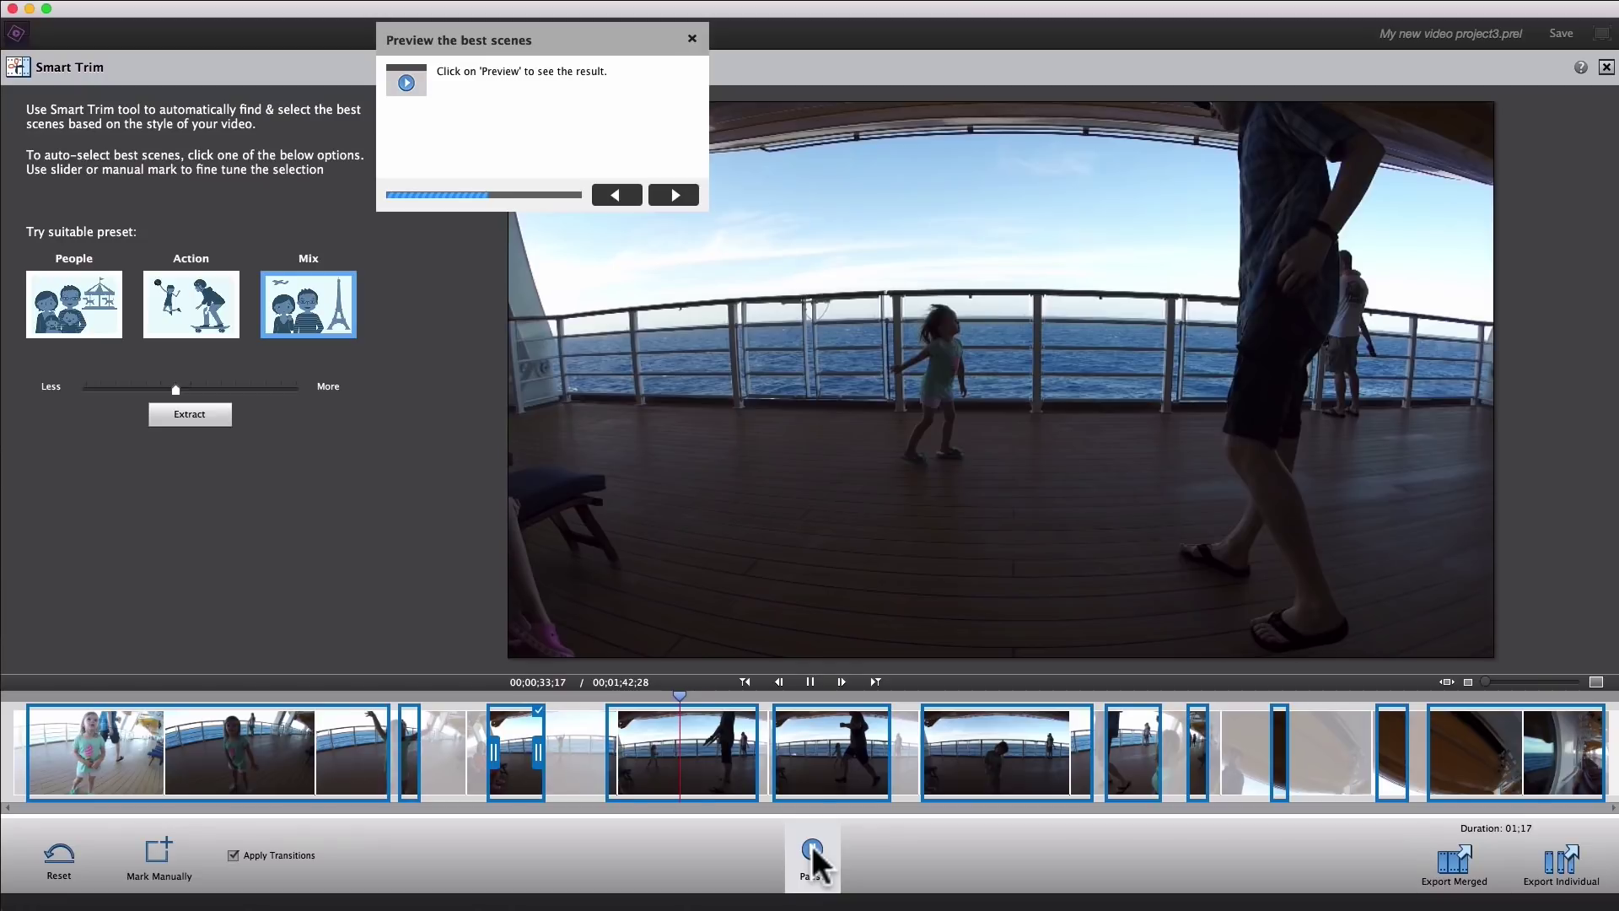
left_click(811, 845)
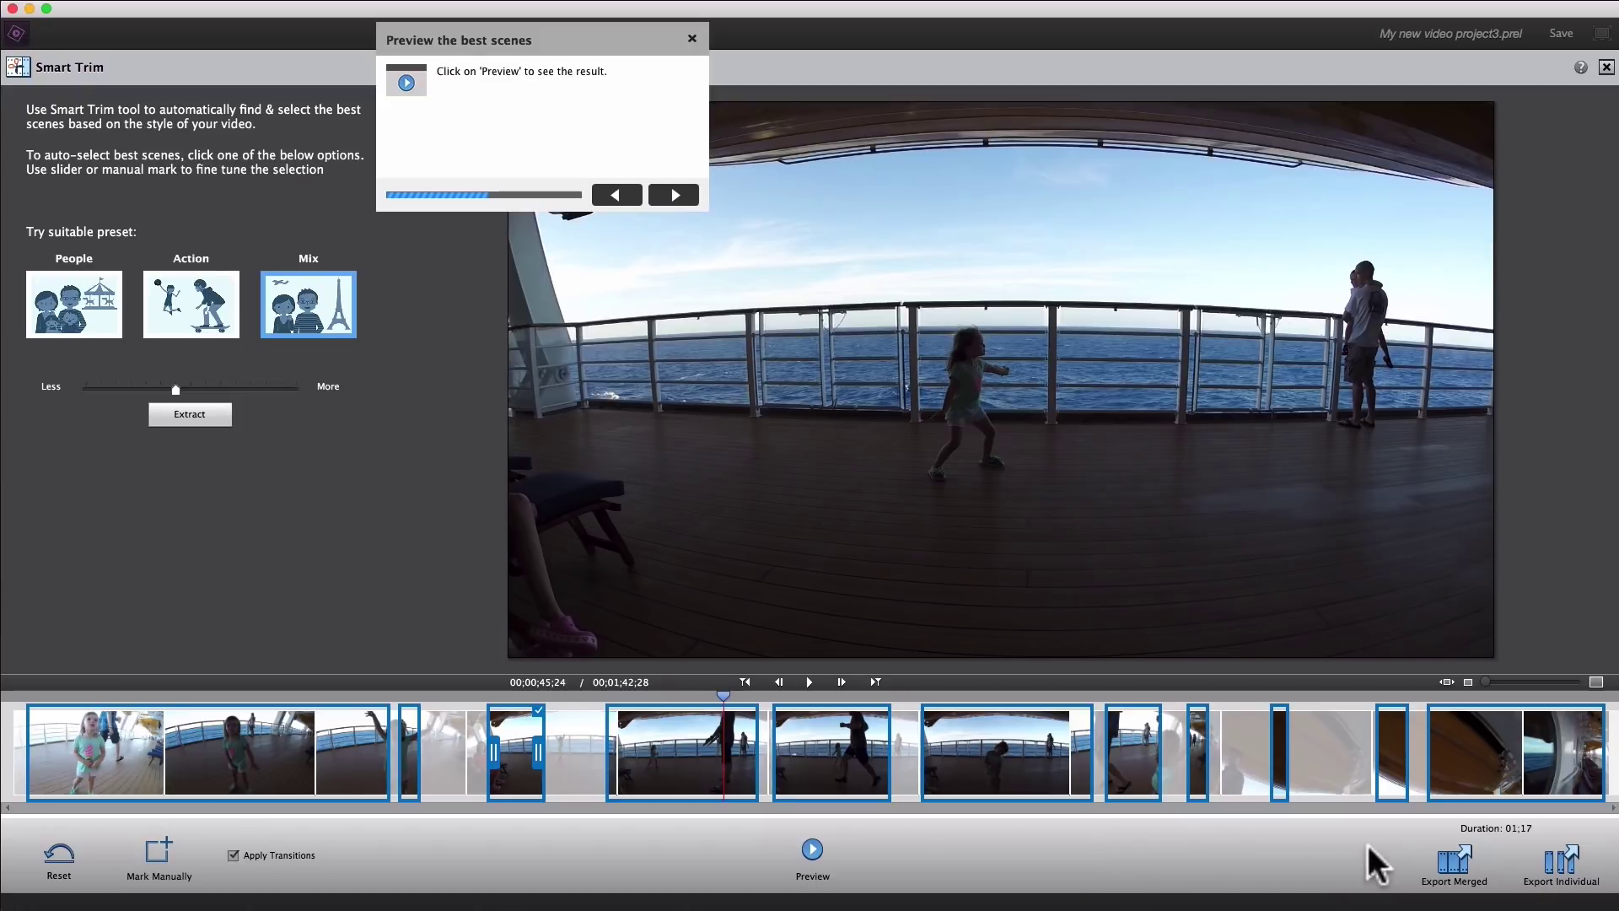
left_click(672, 195)
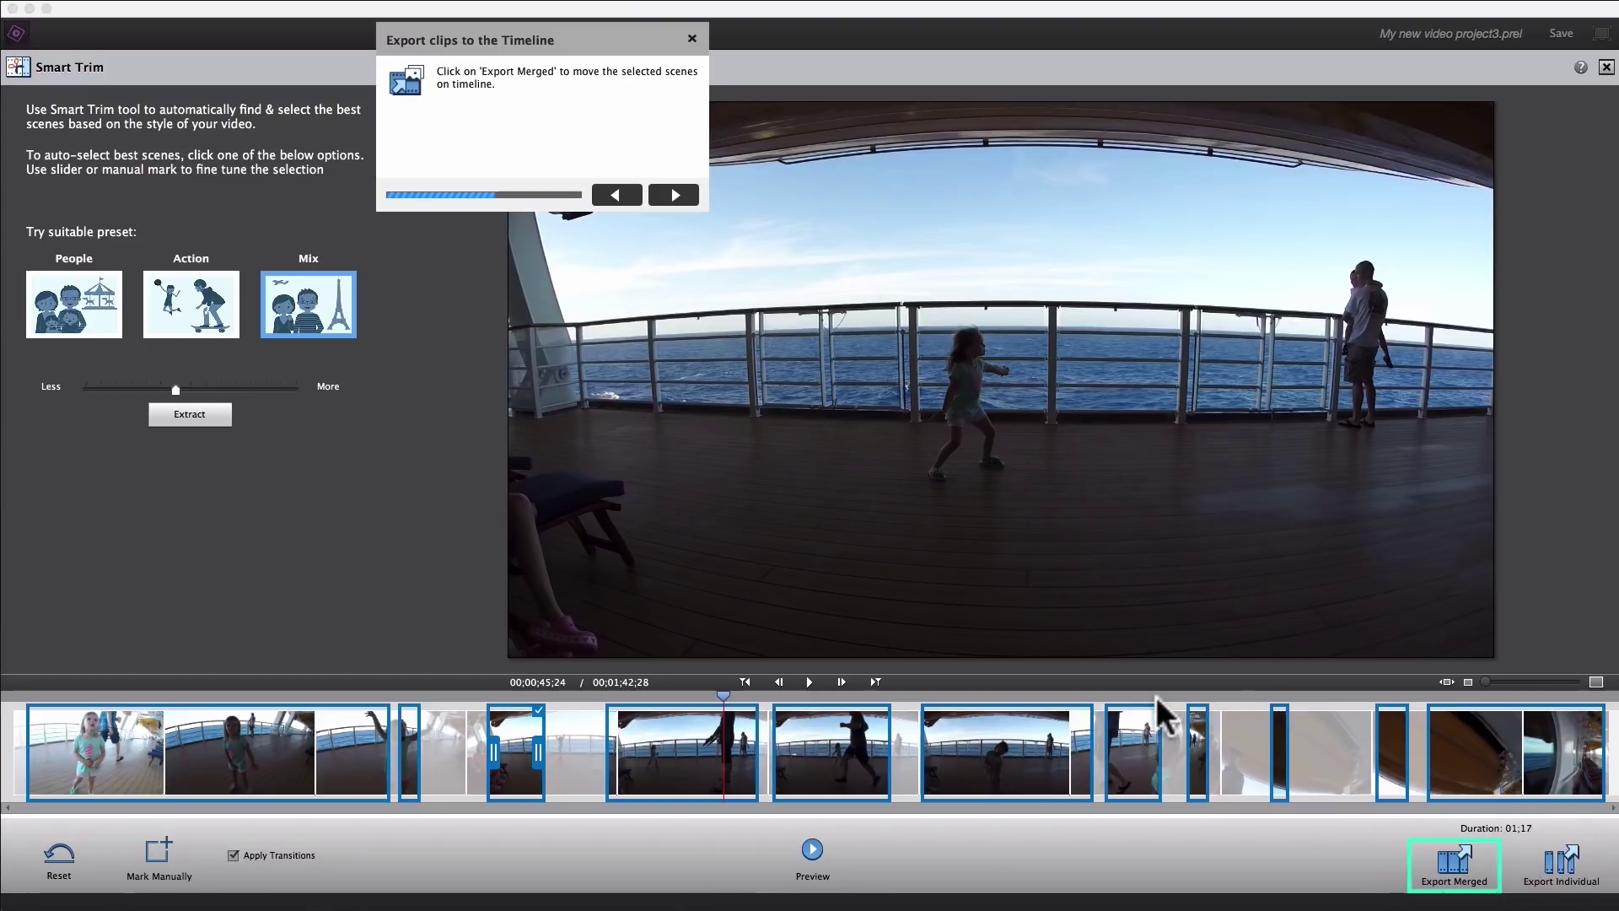
mouse_move(1033, 730)
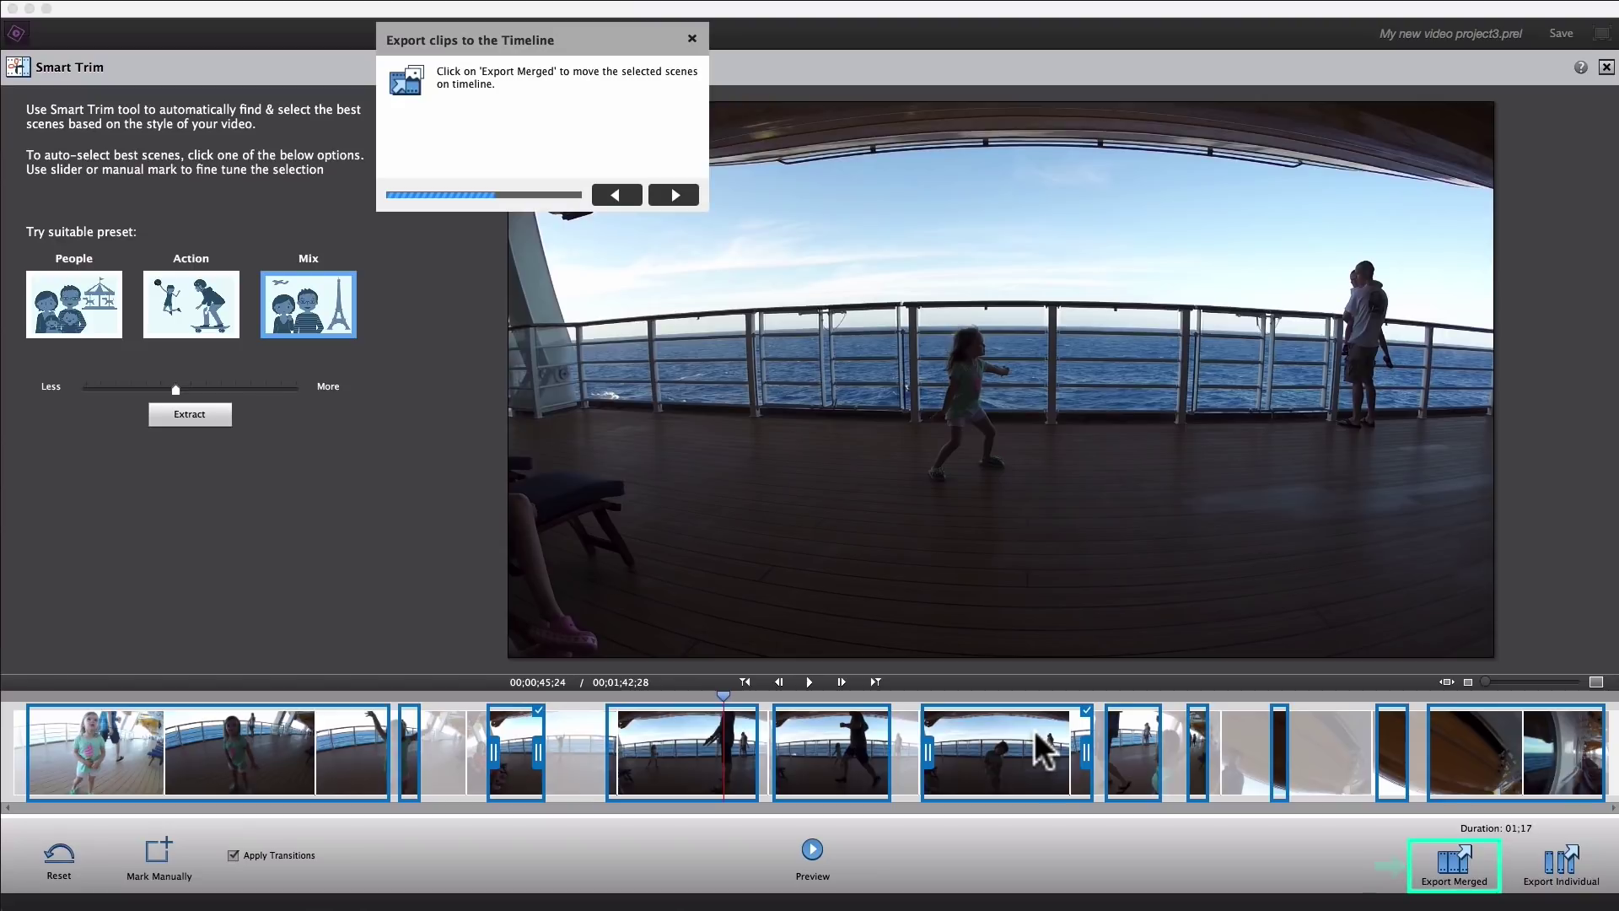
Export the merged Smart Trim scenes to the timeline and list the Distort video effects.
left_click(1448, 860)
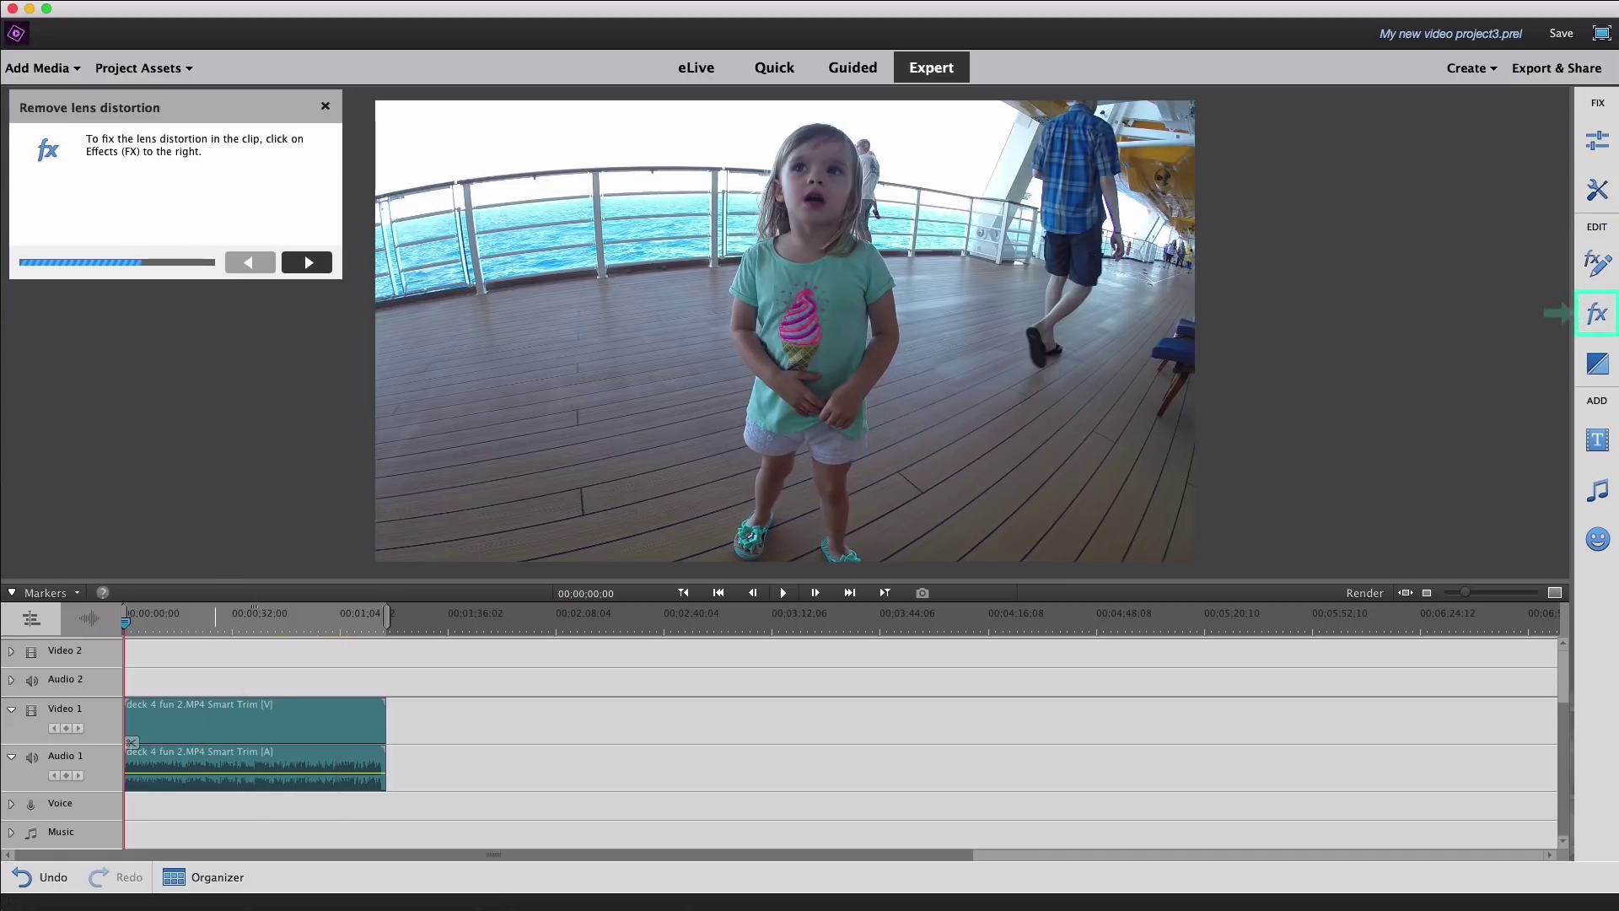
left_click(1596, 321)
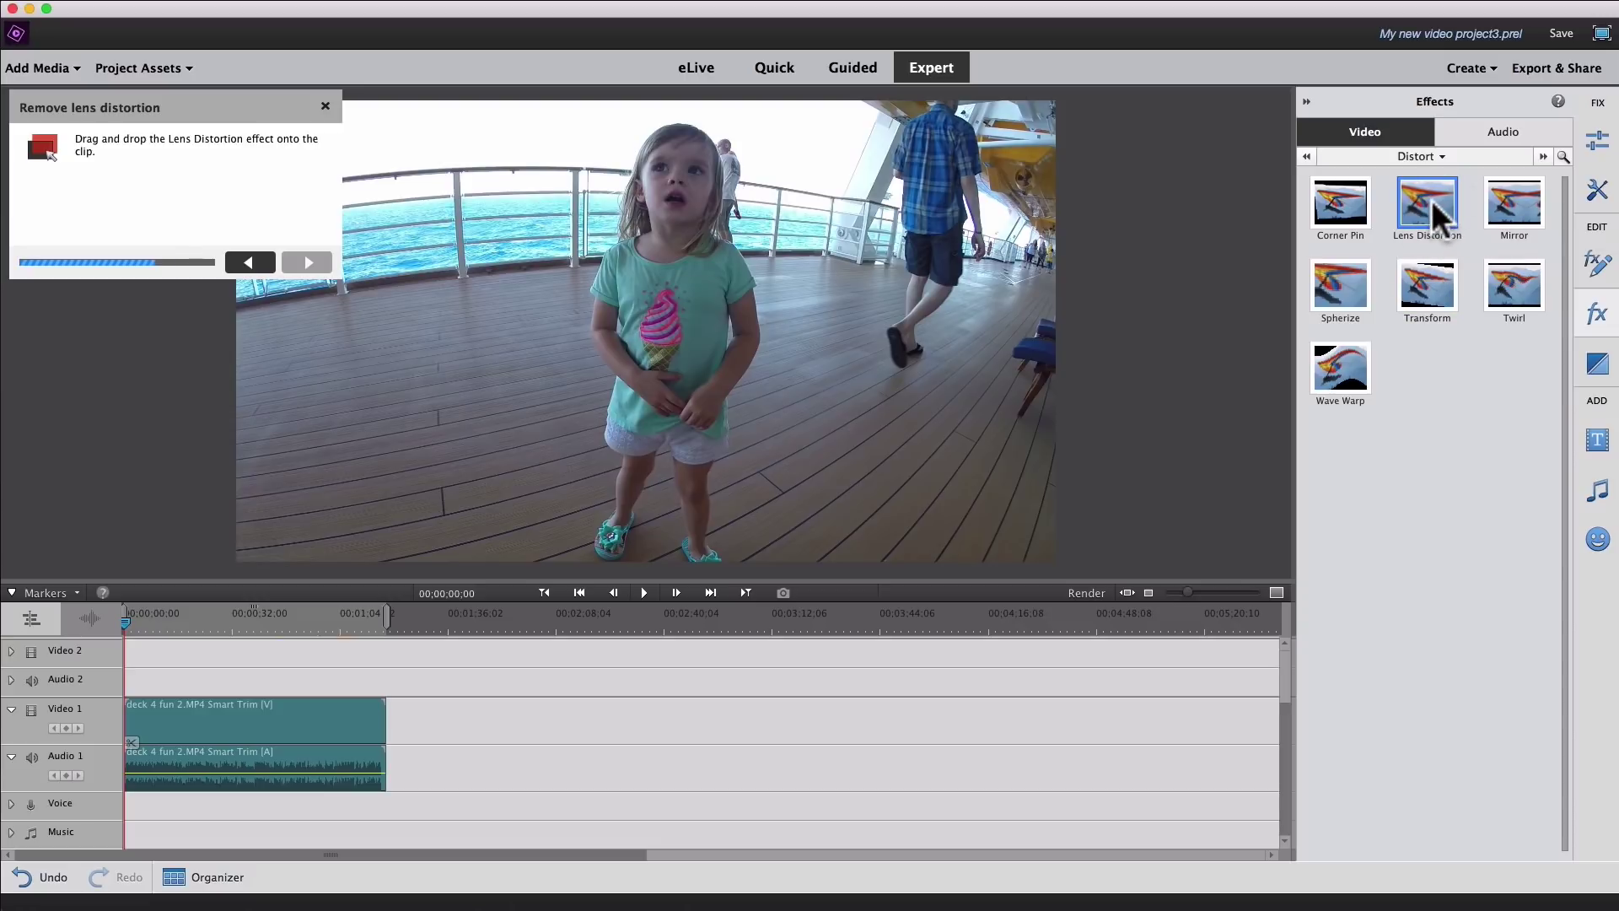
Apply Lens Distortion to the merged clip and settle its Curvature at -20.
left_click_drag(1420, 217, 275, 730)
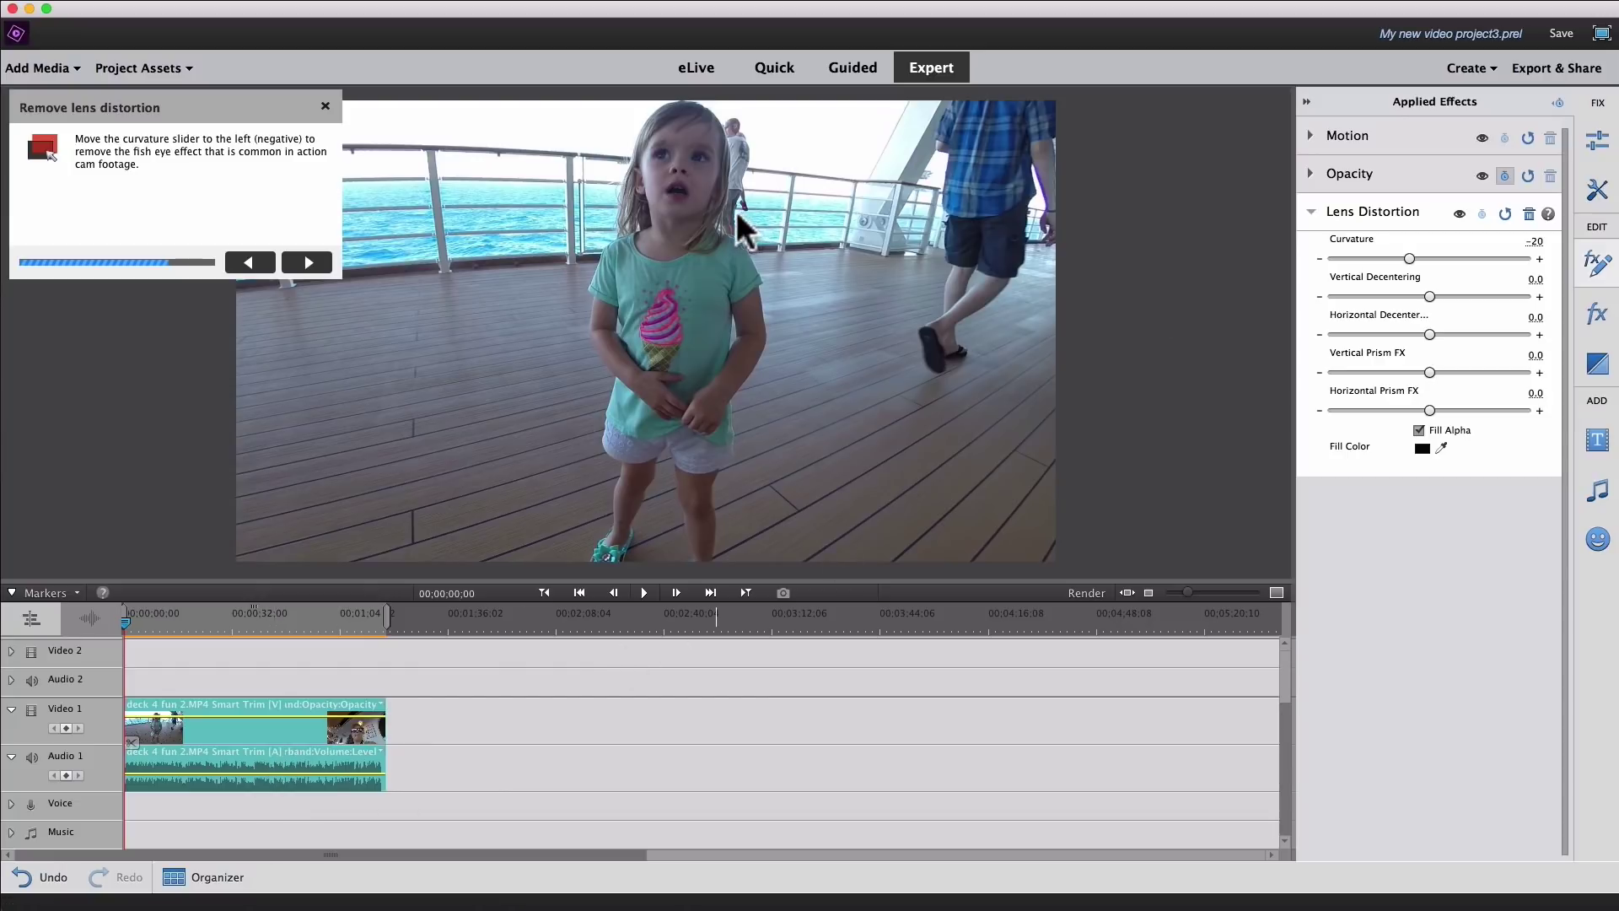
left_click_drag(240, 105, 1490, 706)
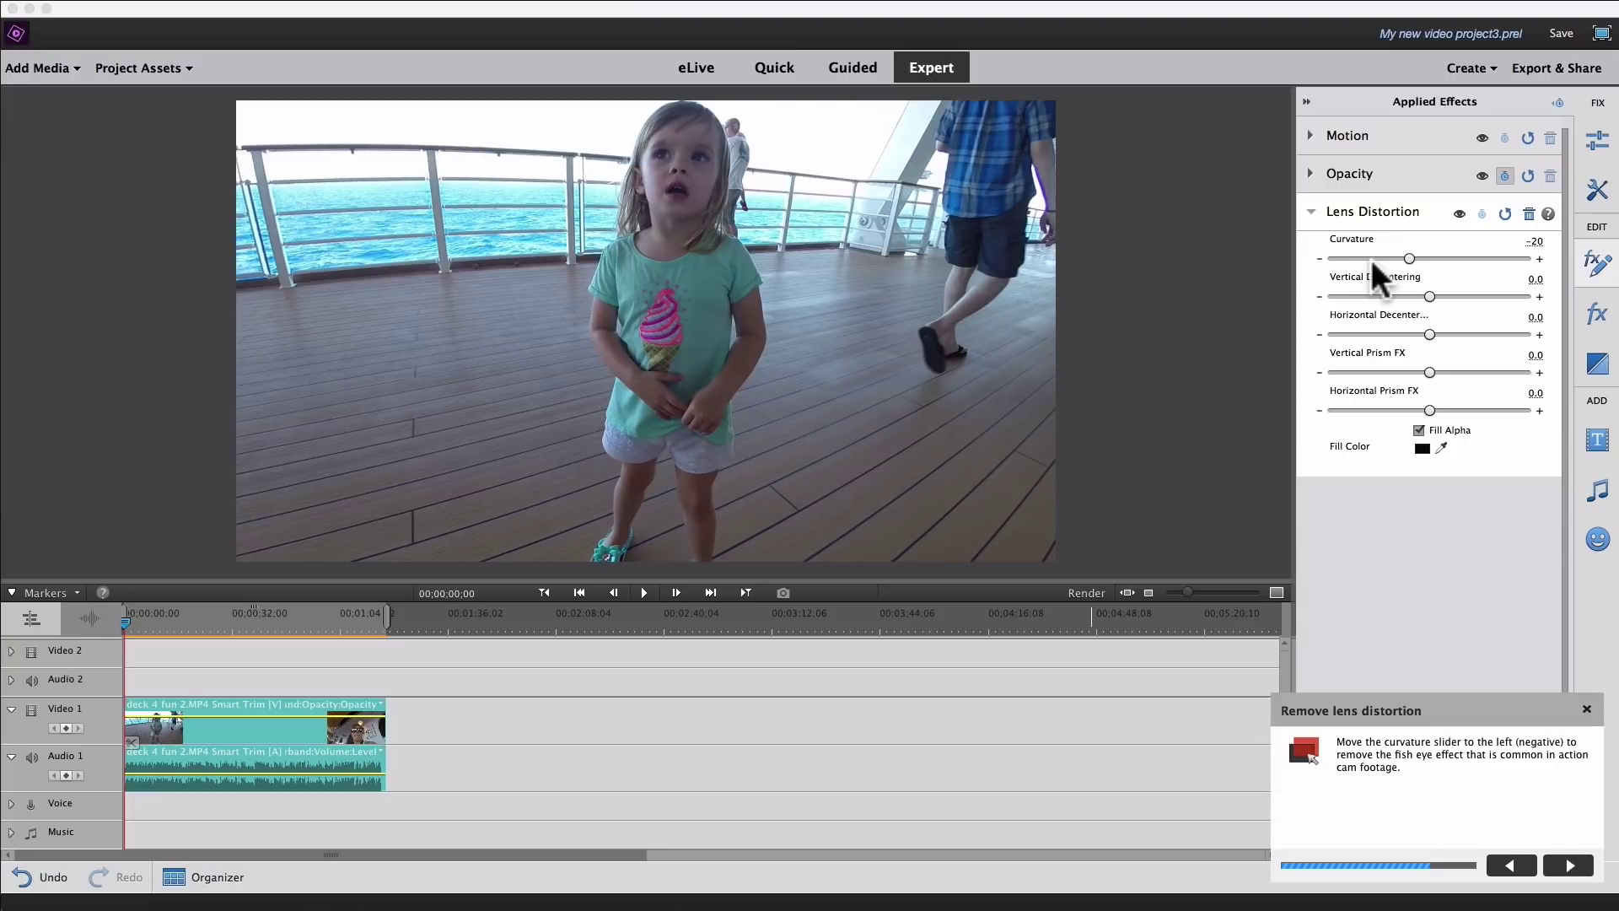
left_click_drag(1405, 256, 1399, 256)
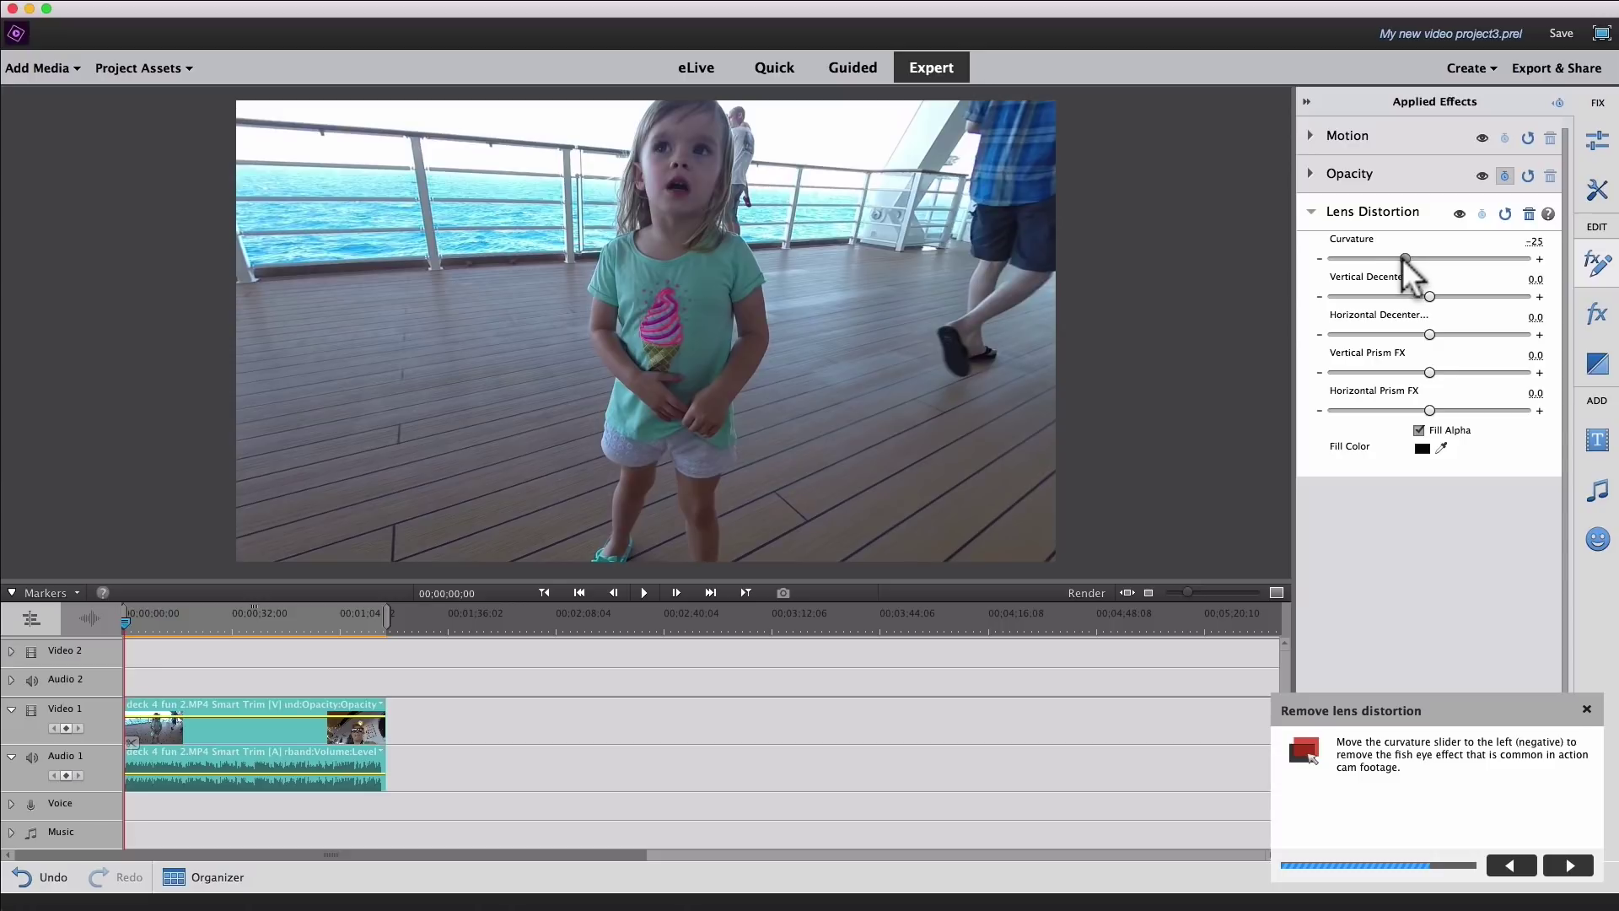
left_click_drag(1402, 258, 1405, 258)
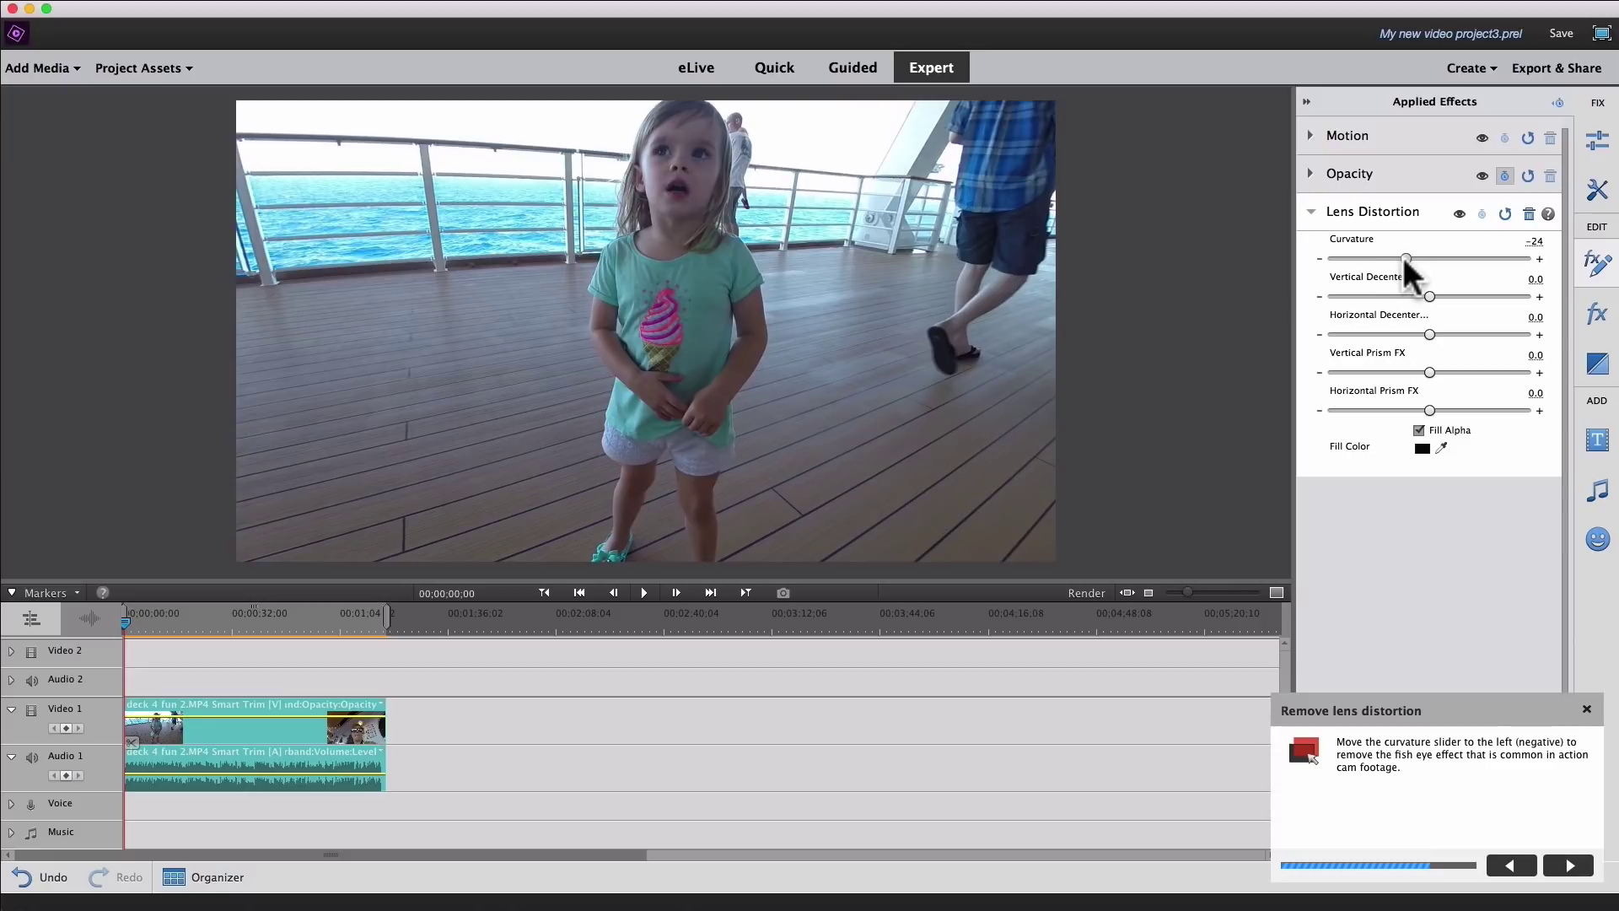
left_click_drag(1405, 257, 1408, 257)
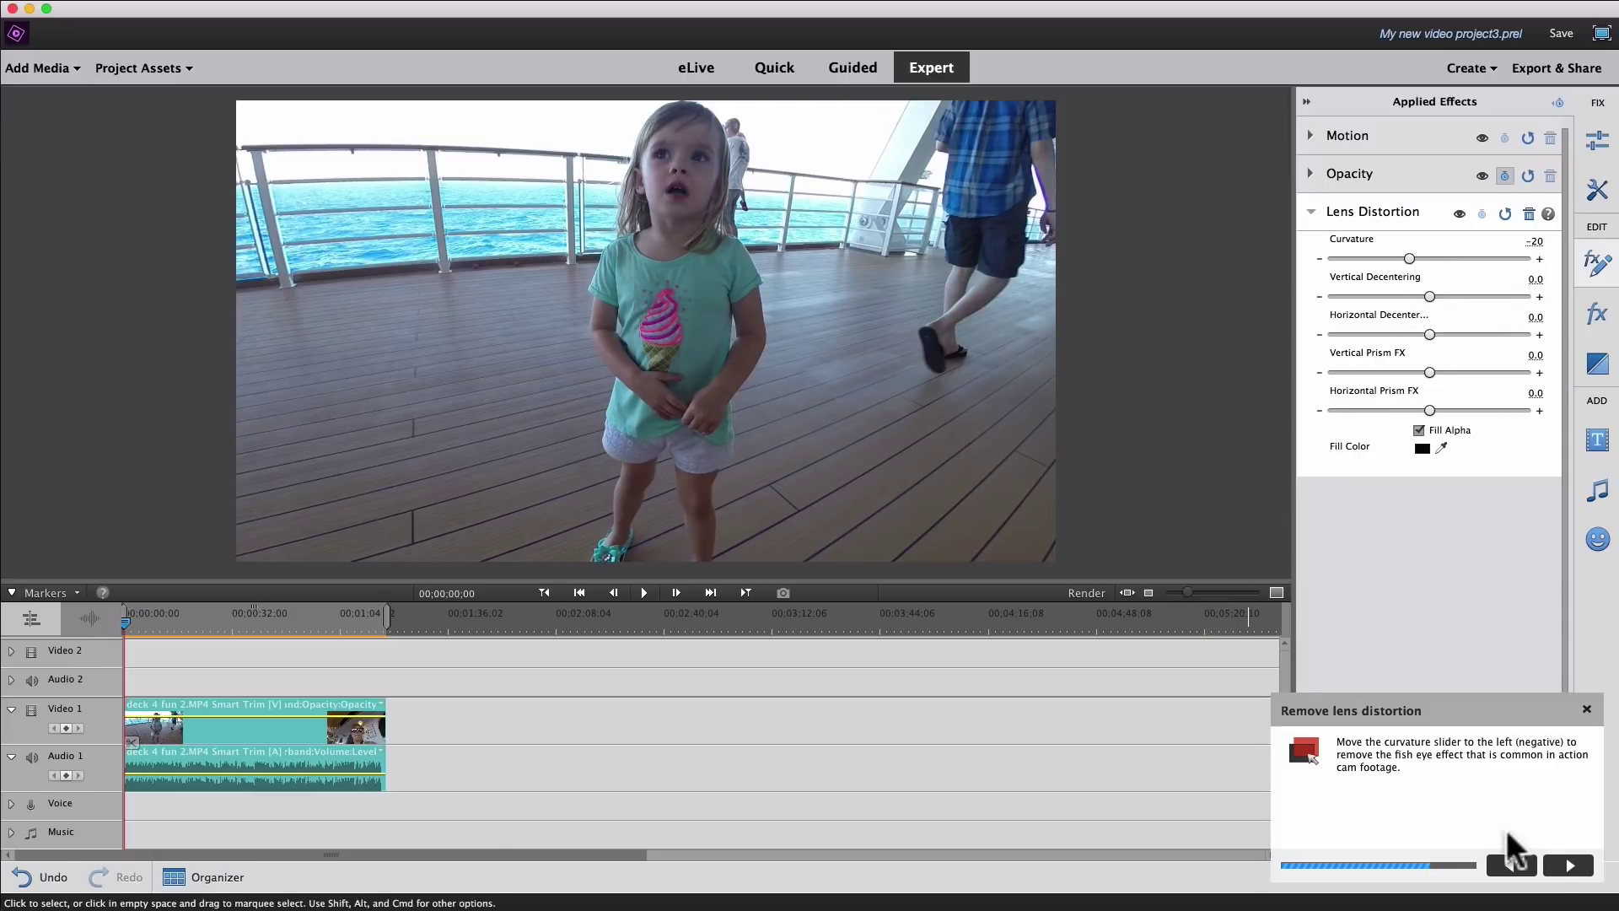
Advance the guide to the colour adjustment step and move its tips off the preview.
left_click(1566, 866)
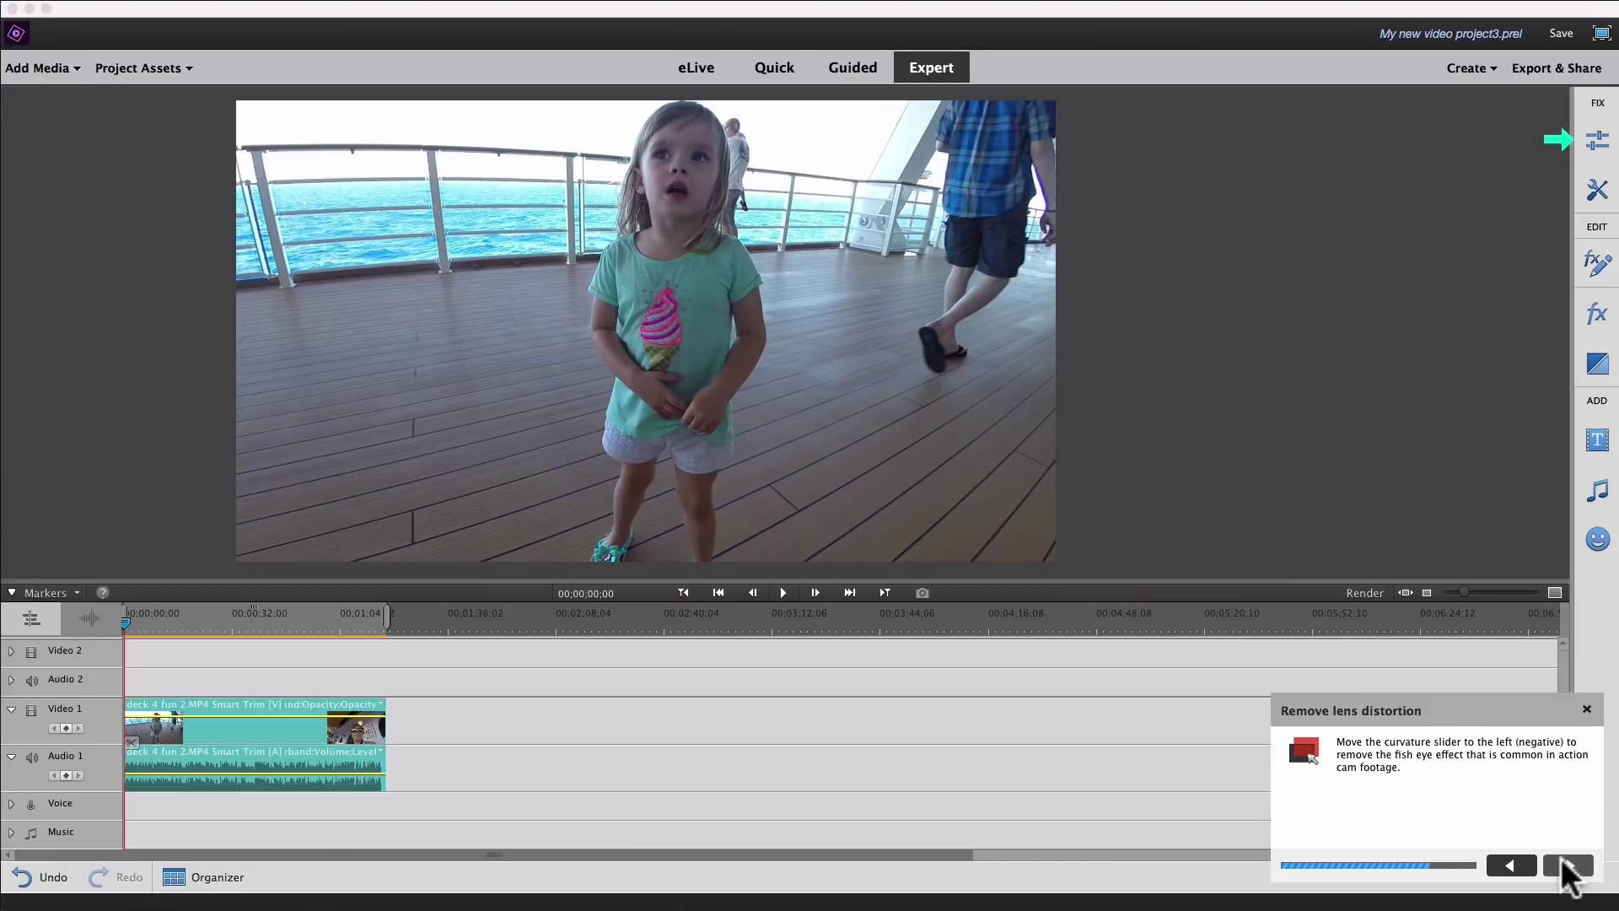
left_click_drag(1455, 701, 1395, 320)
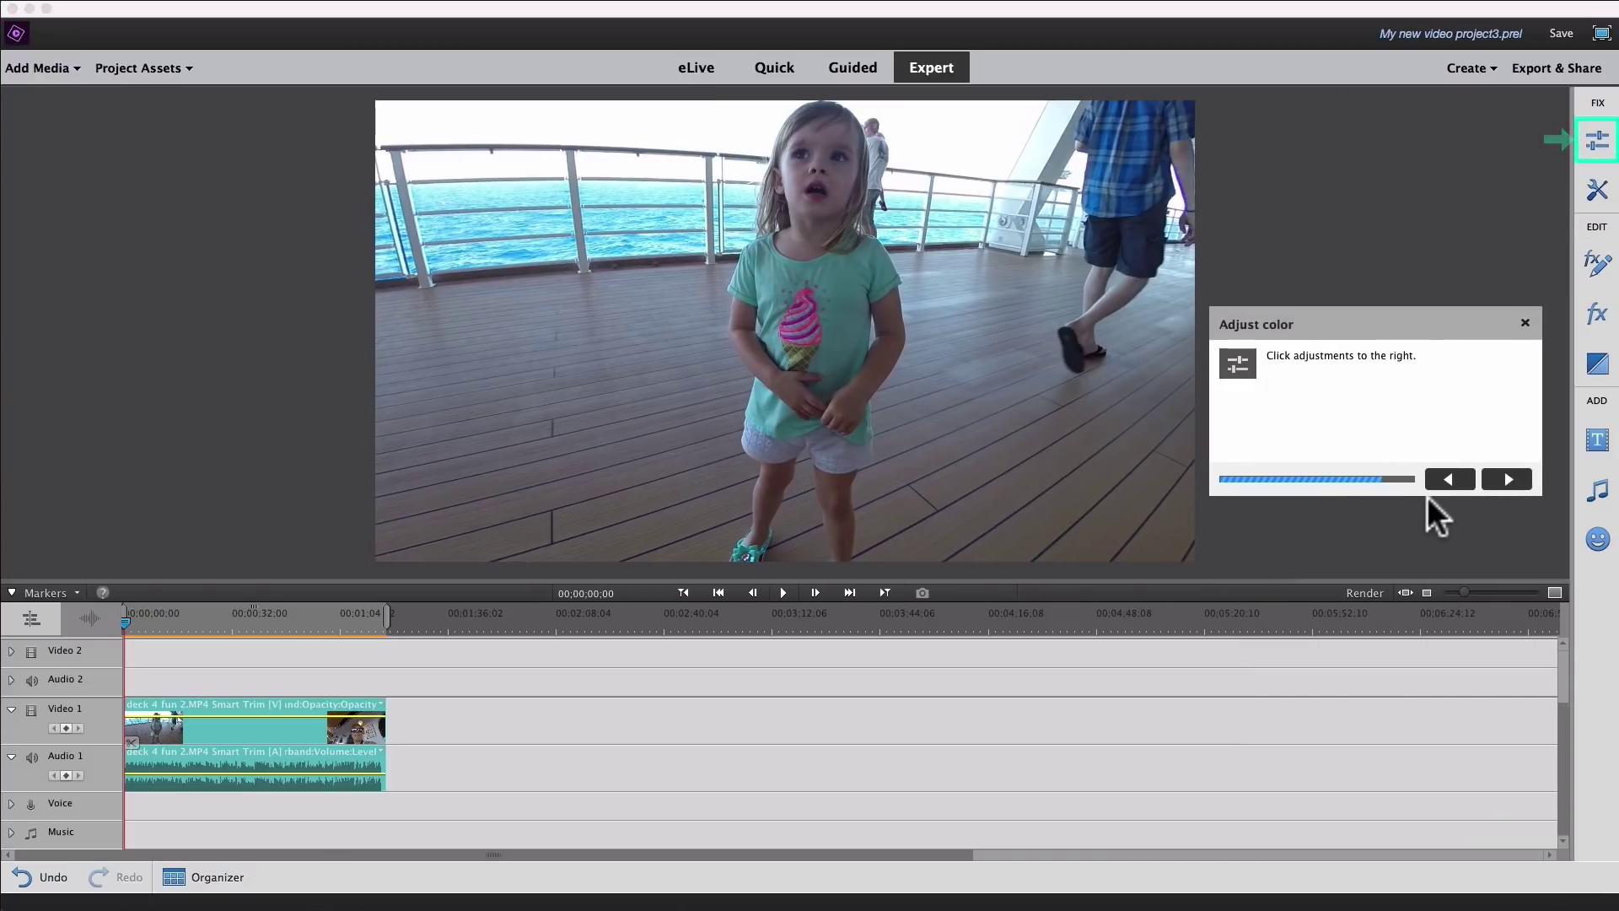
left_click_drag(1292, 311, 233, 180)
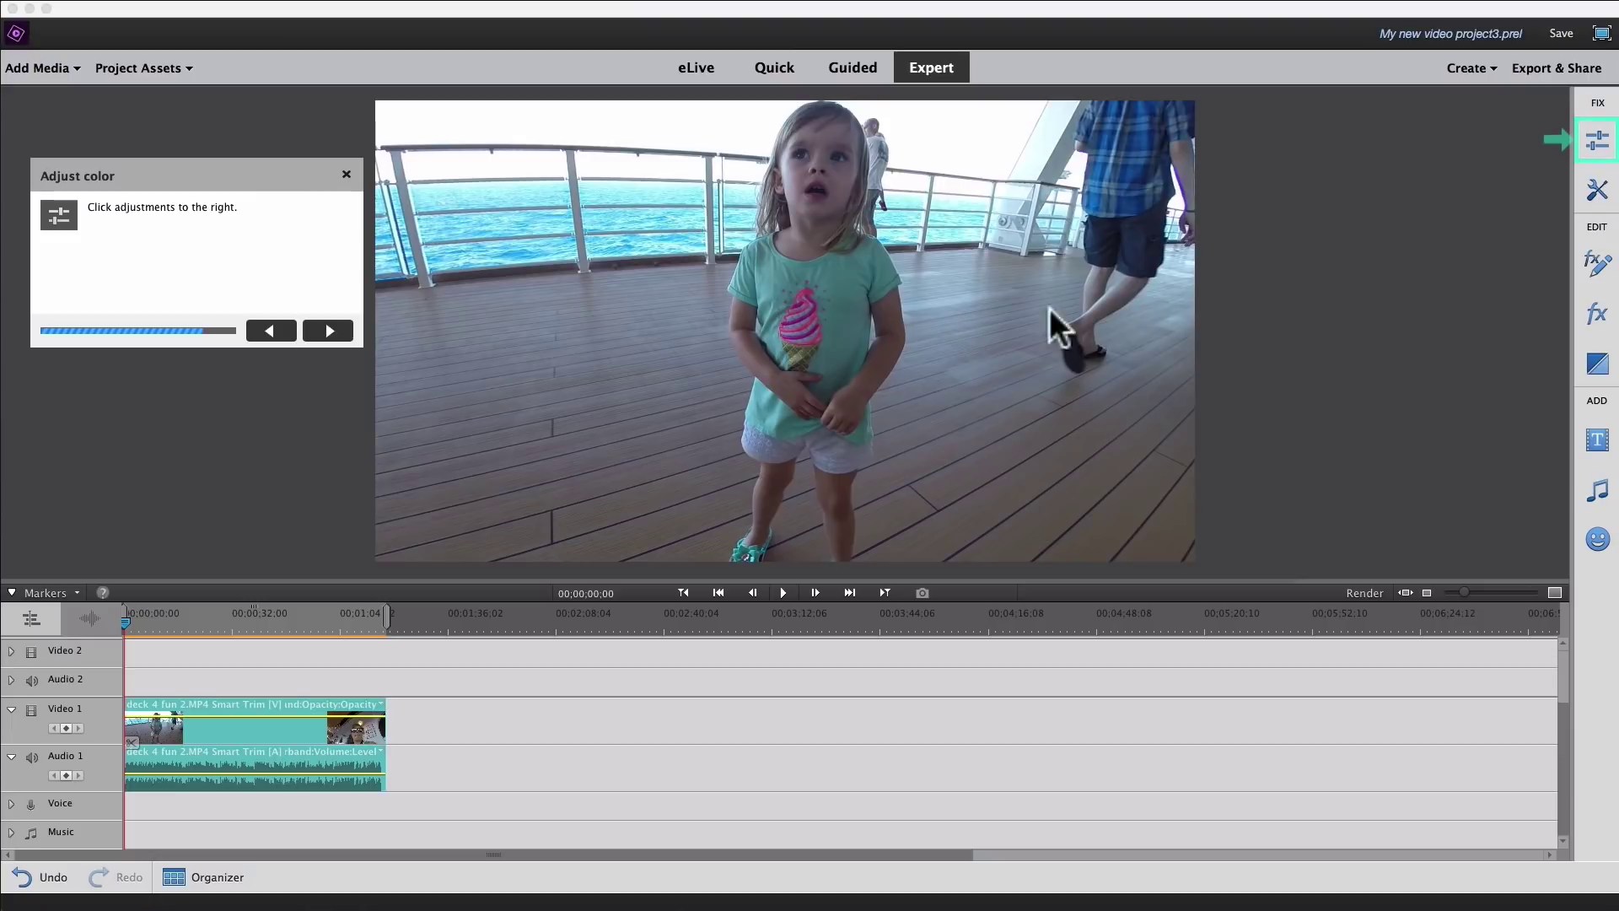
Apply the top-left Hue preset, then the purple-tinted bottom-middle one, to the clip.
left_click(1596, 144)
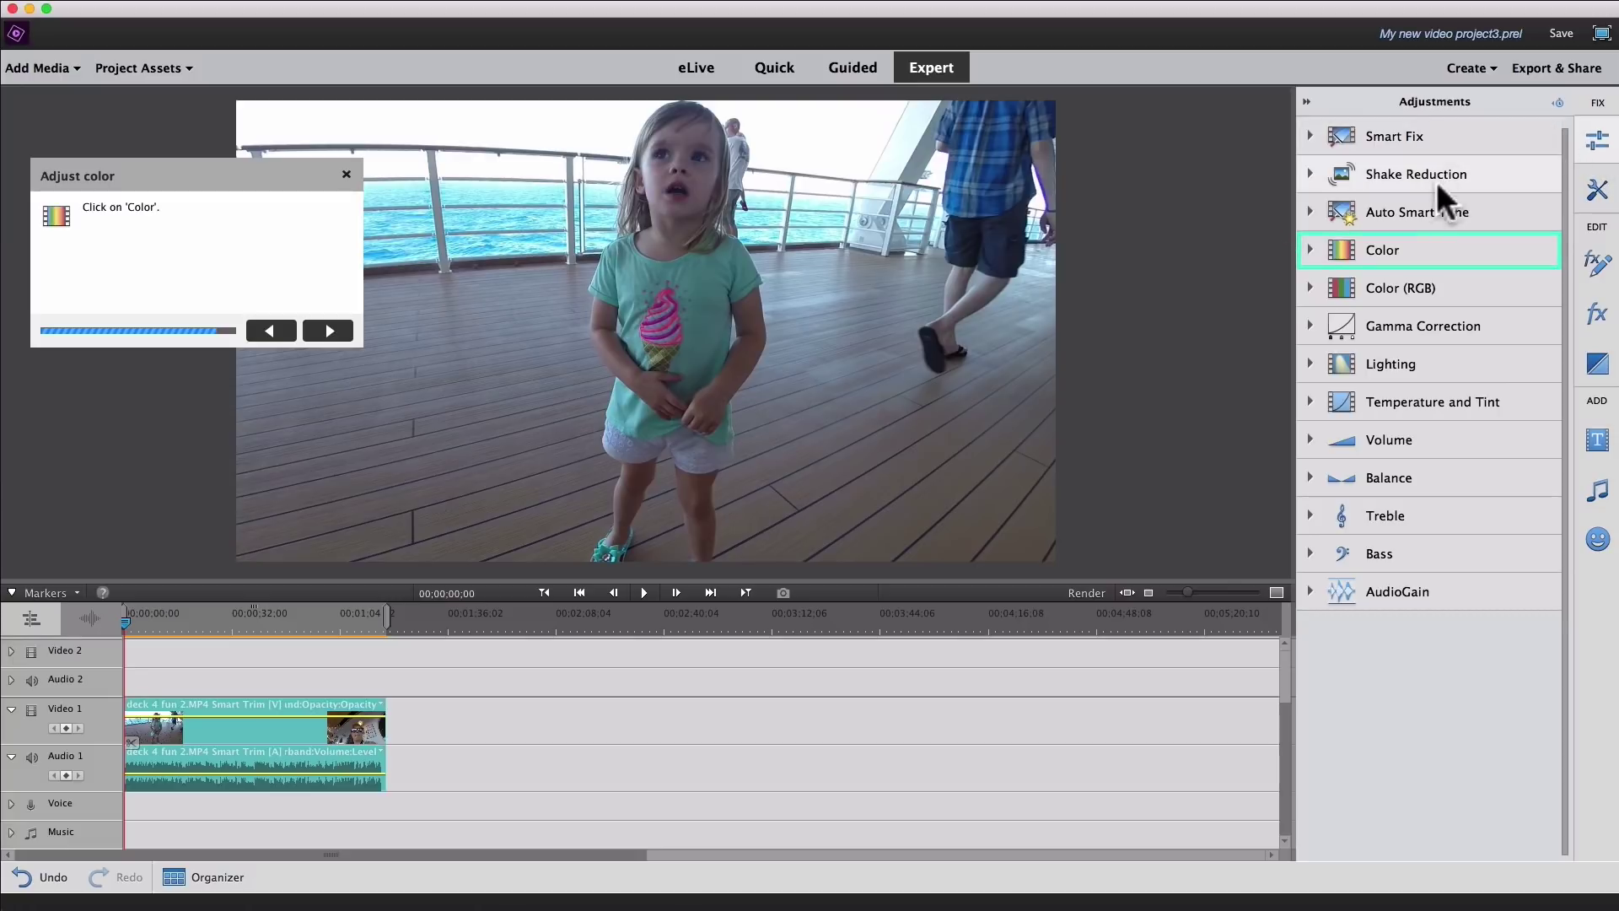
left_click(1391, 250)
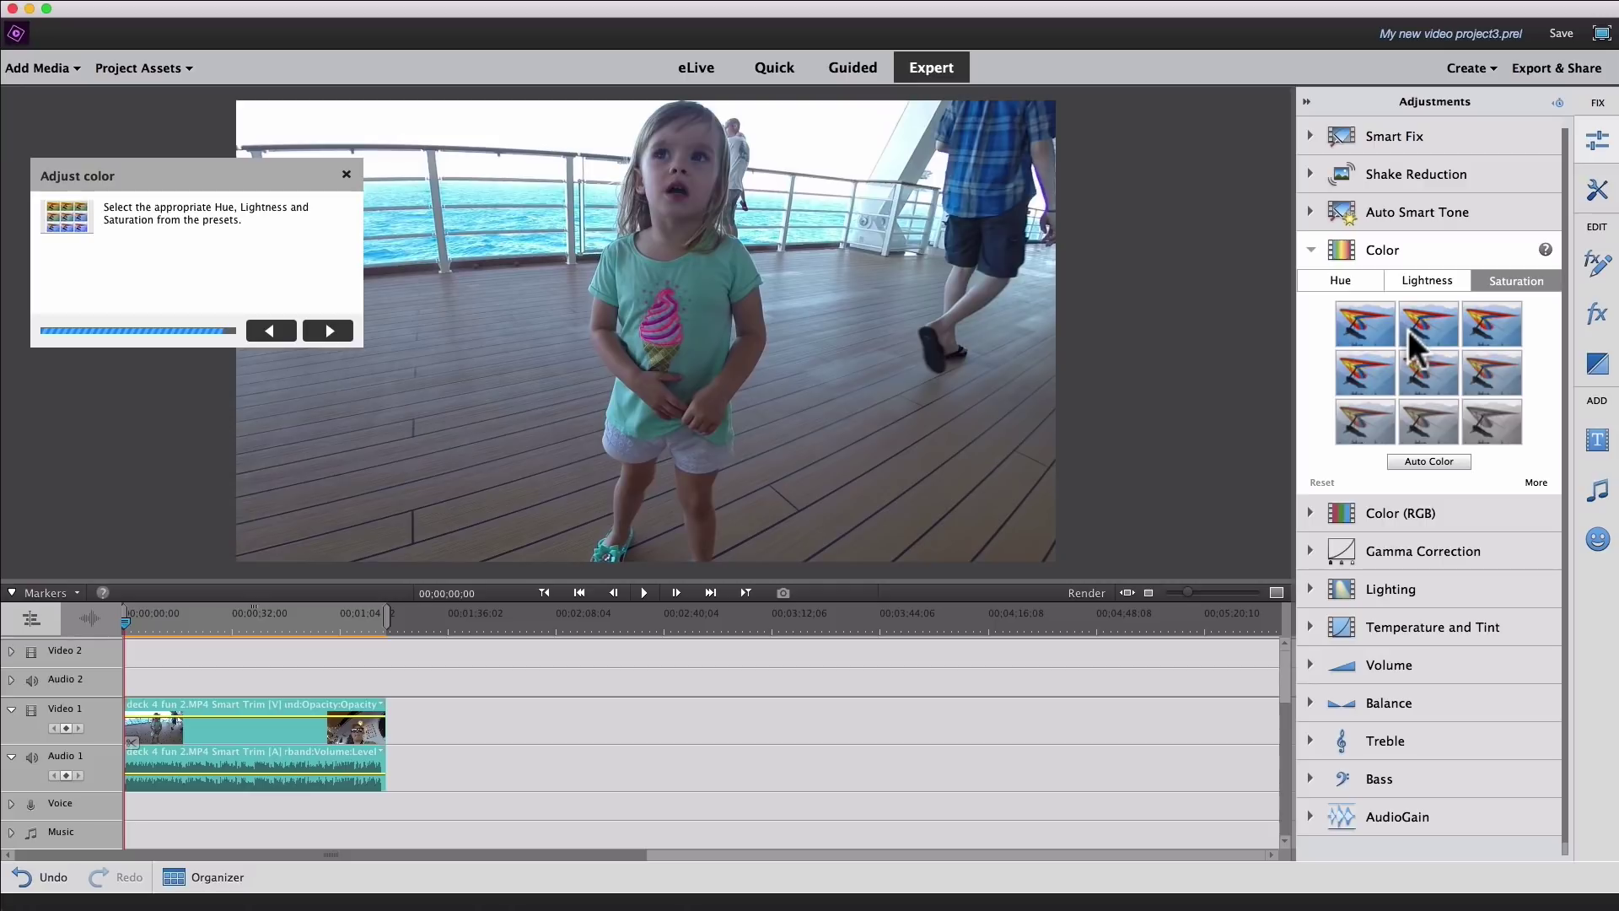
left_click(1340, 280)
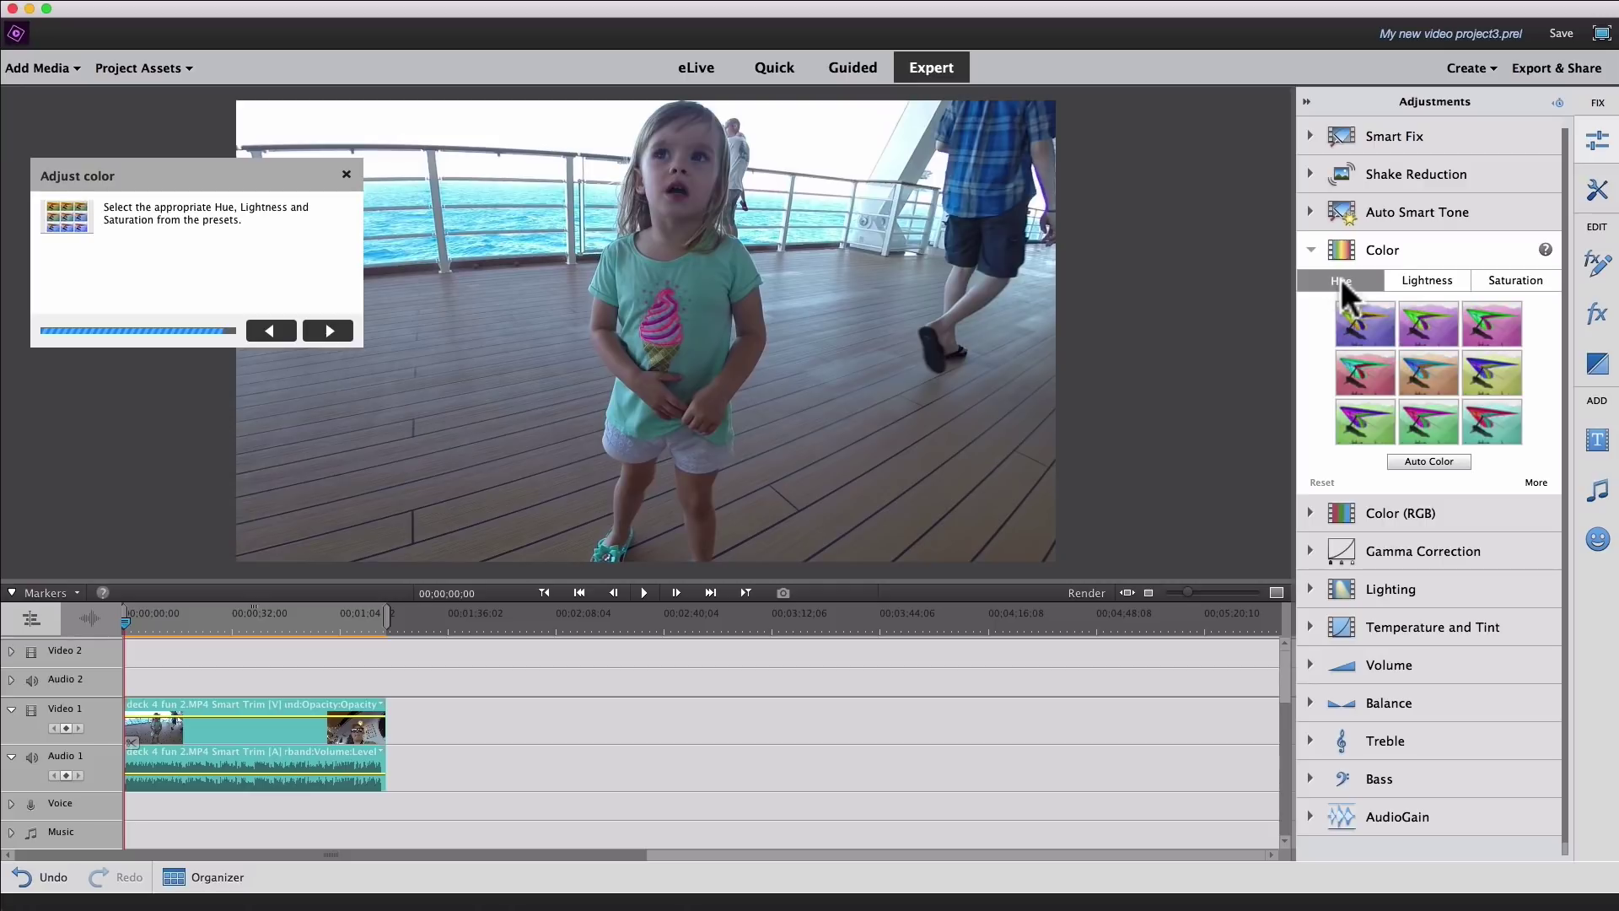
left_click(1366, 337)
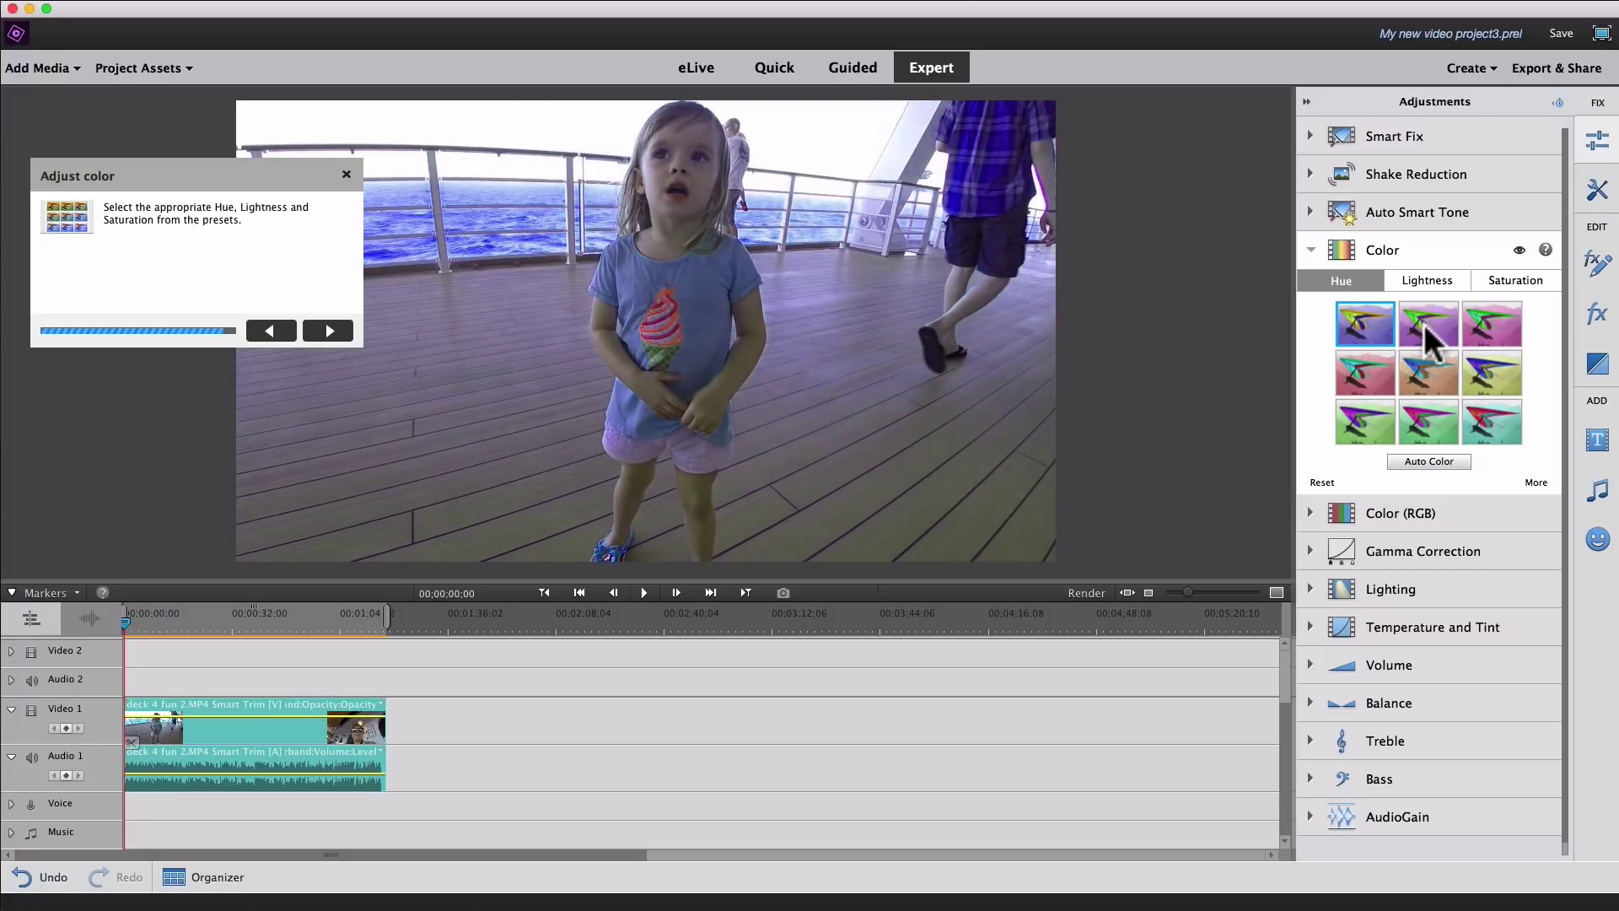
left_click(1430, 423)
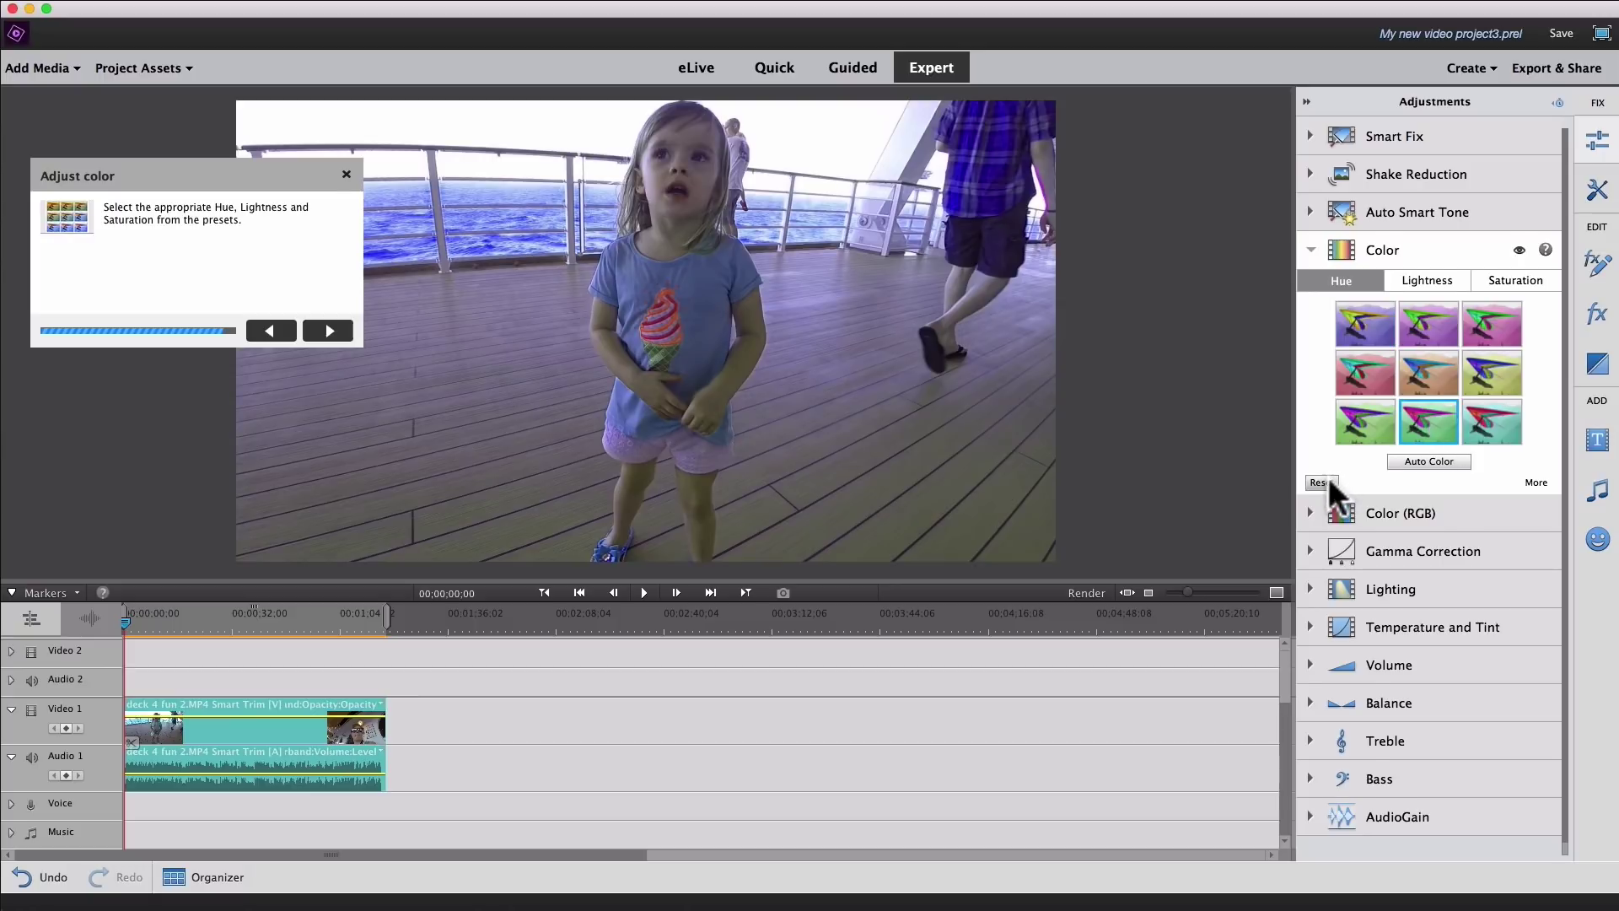
scroll(1328, 477, "down", 1)
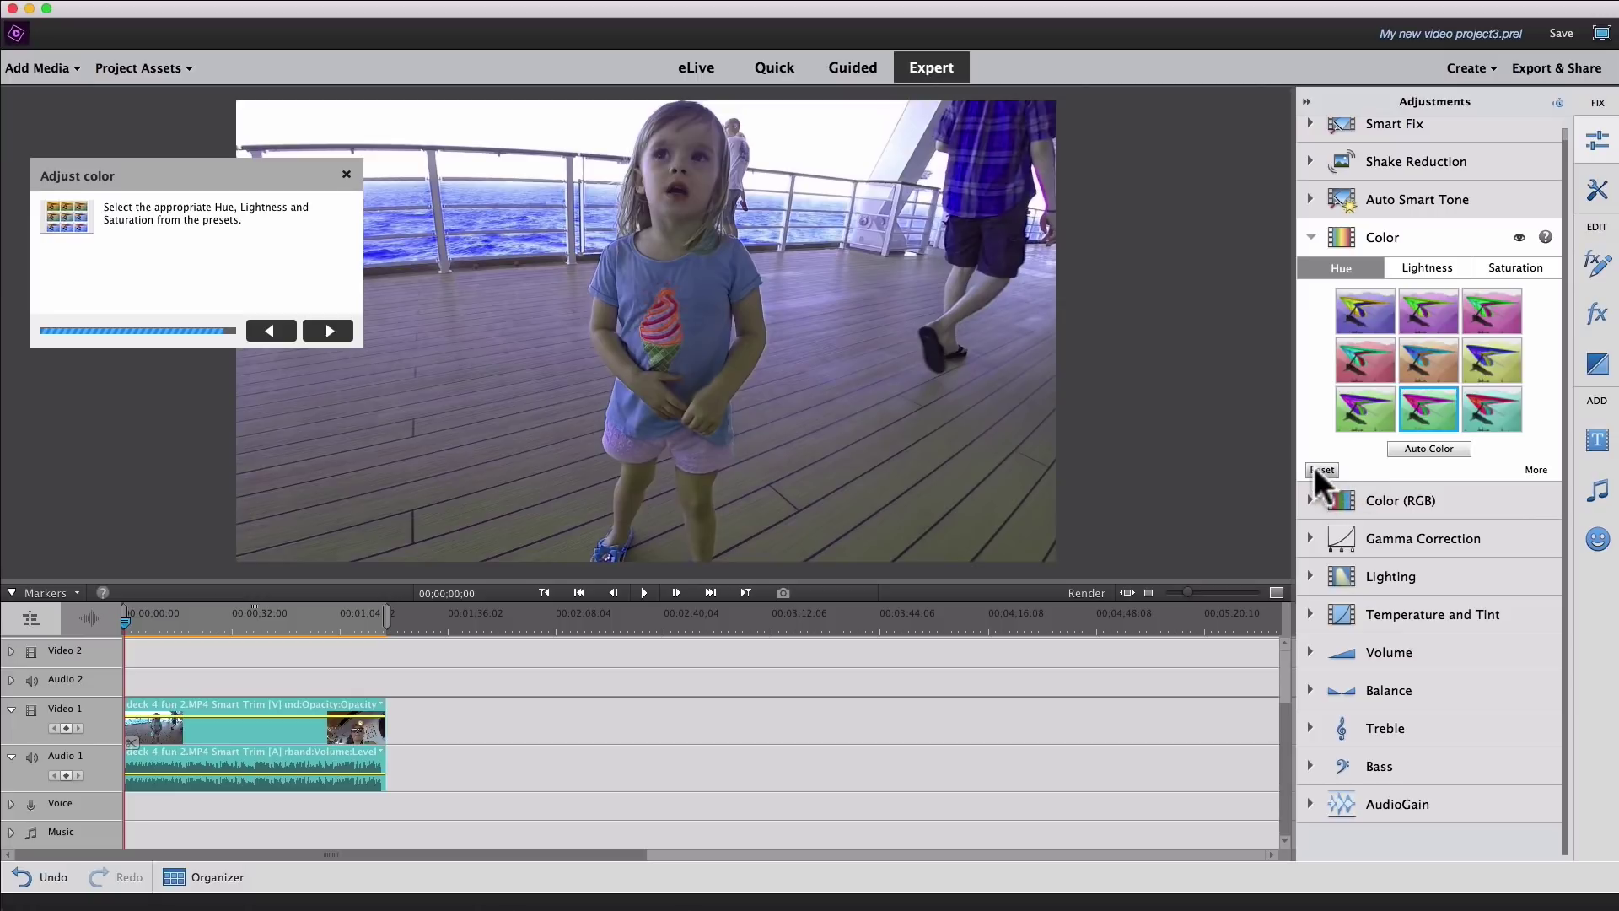
Reset the hue change and, after trying several, apply the middle-centre Lightness preset.
left_click(1314, 467)
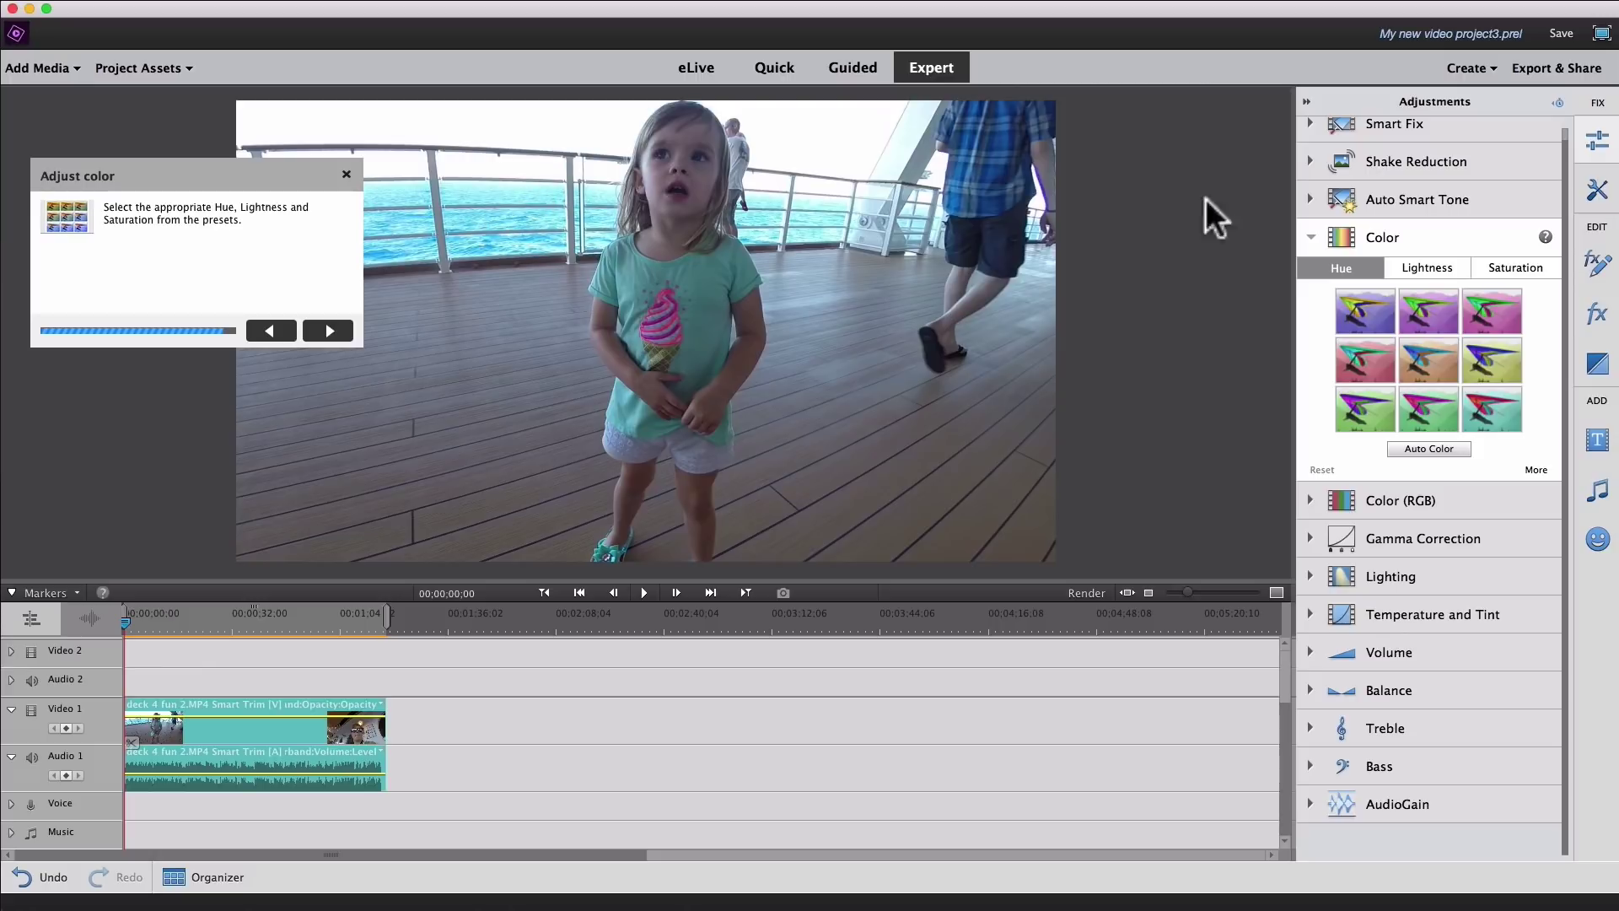
left_click(1430, 266)
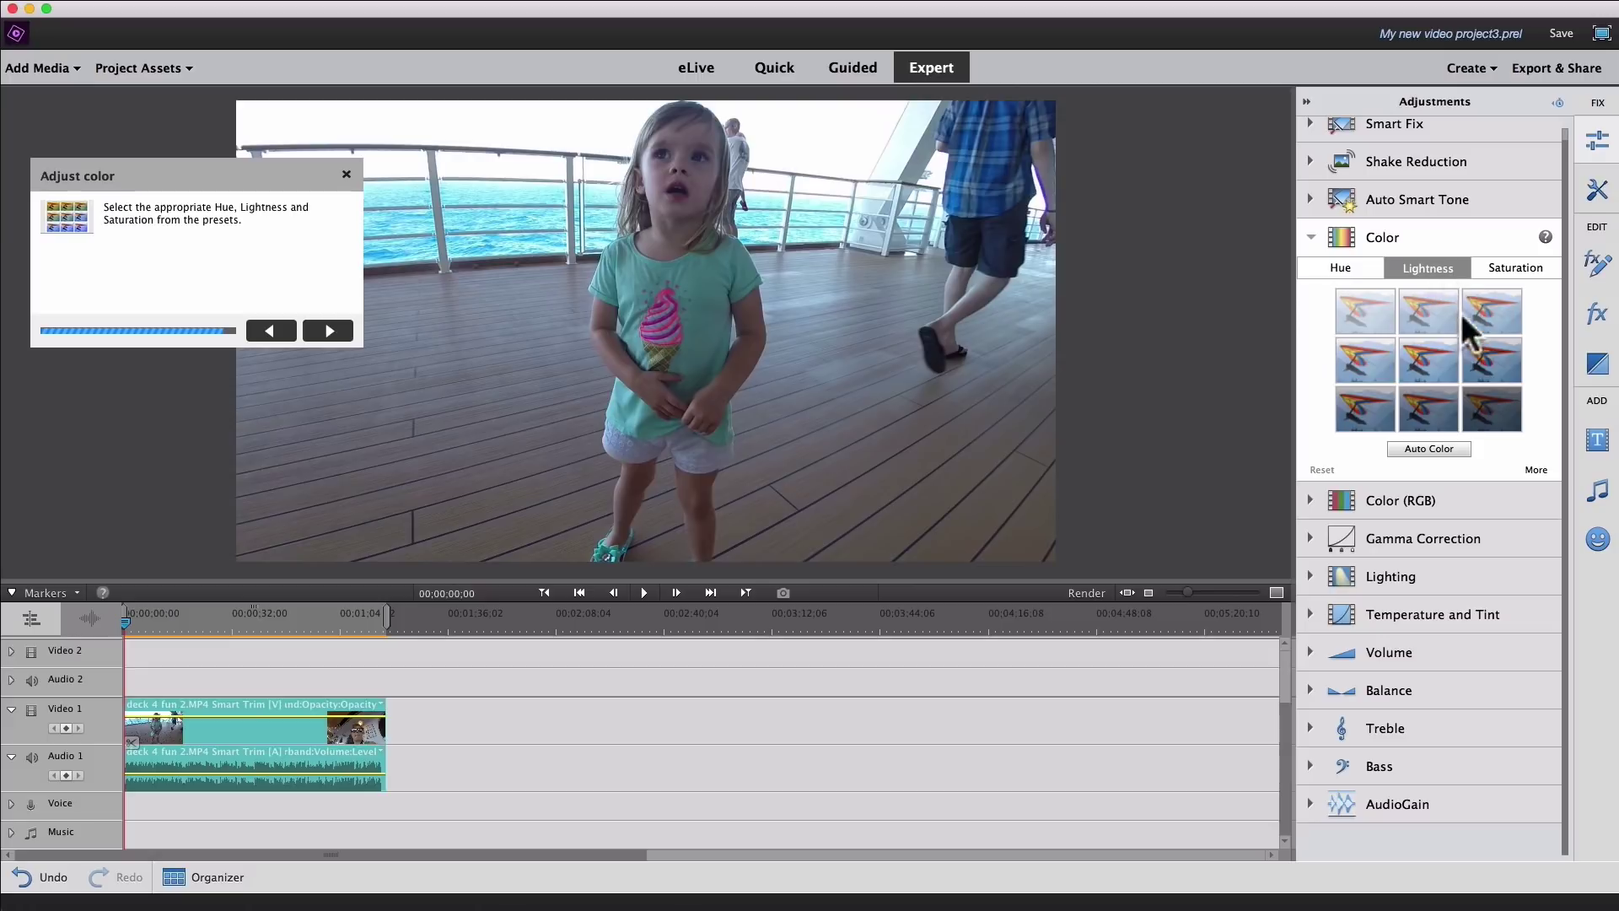
left_click(1483, 361)
left_click(1362, 401)
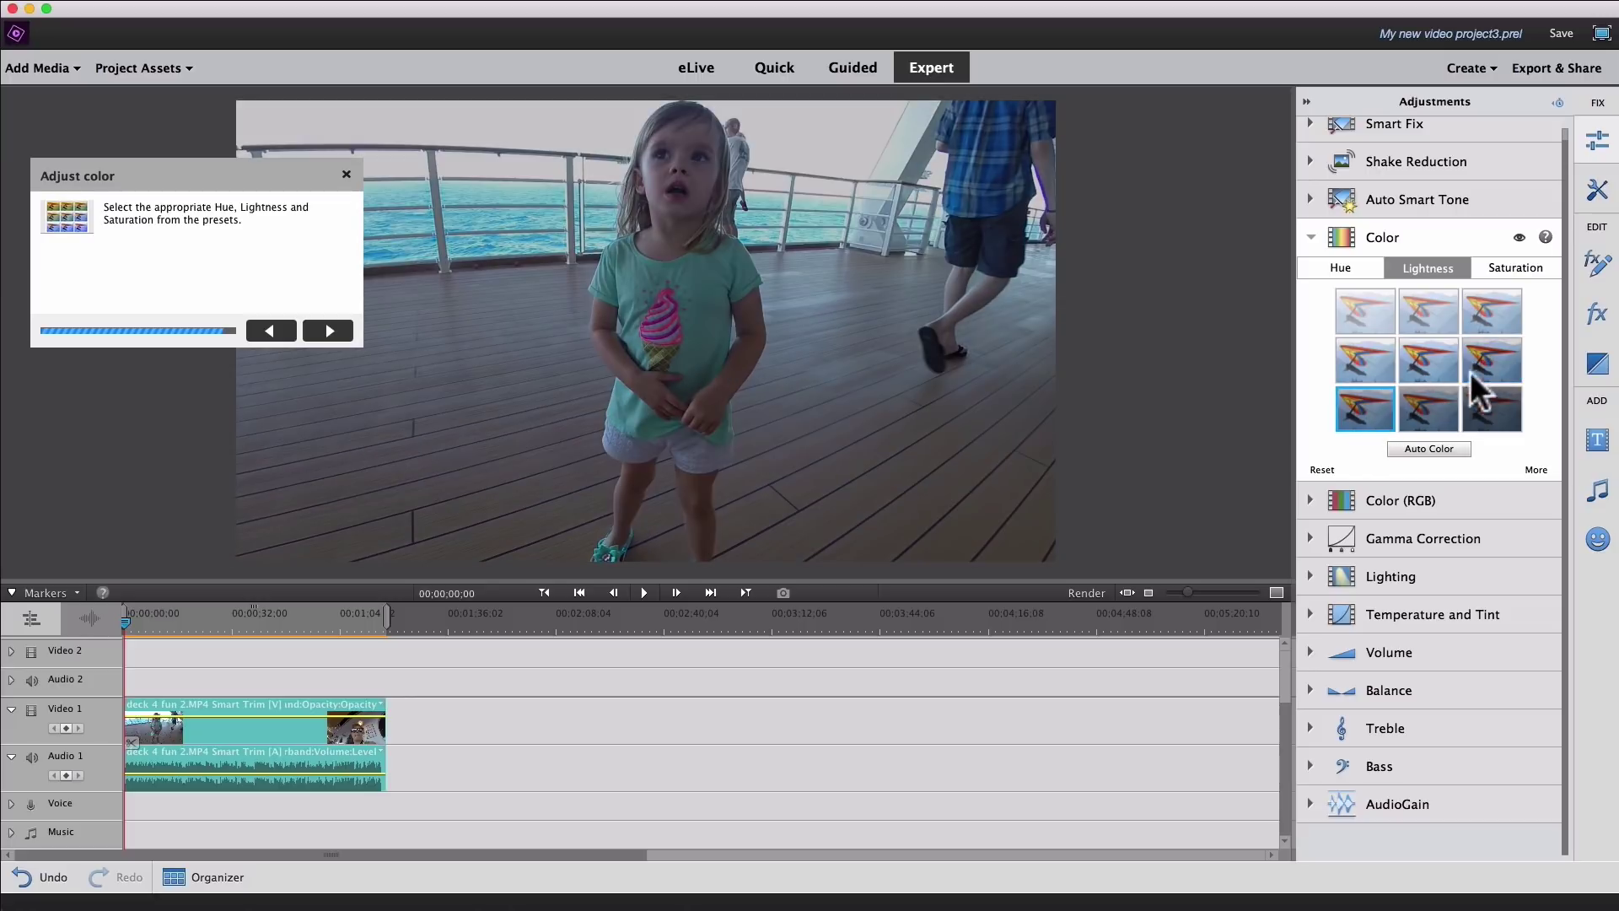
left_click(1489, 356)
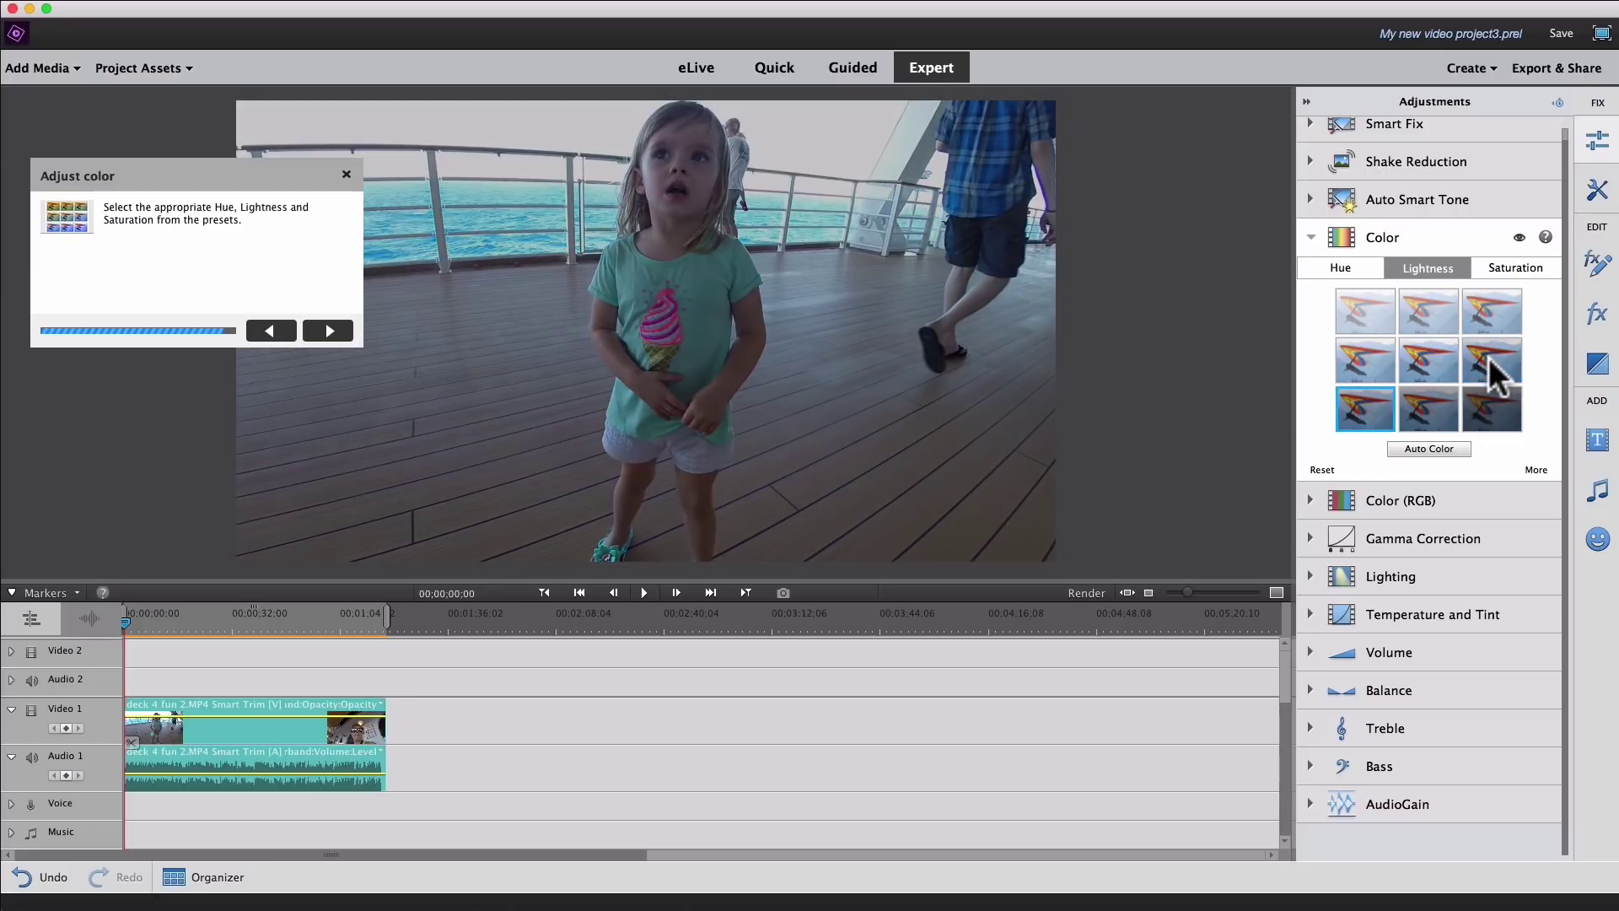
left_click(1362, 356)
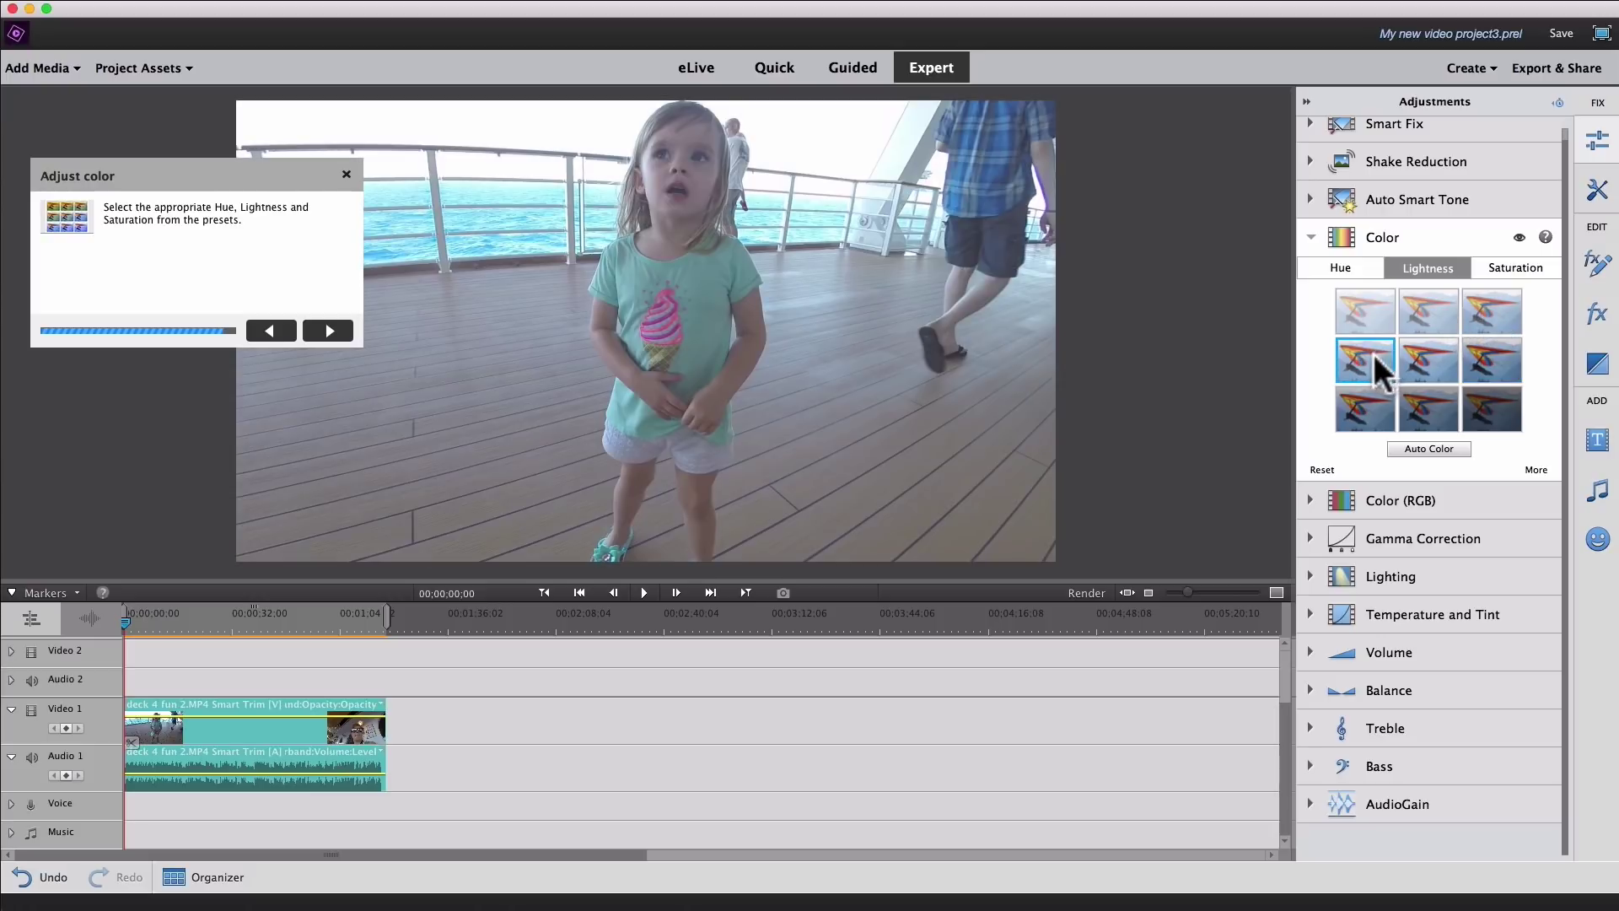
left_click(1424, 366)
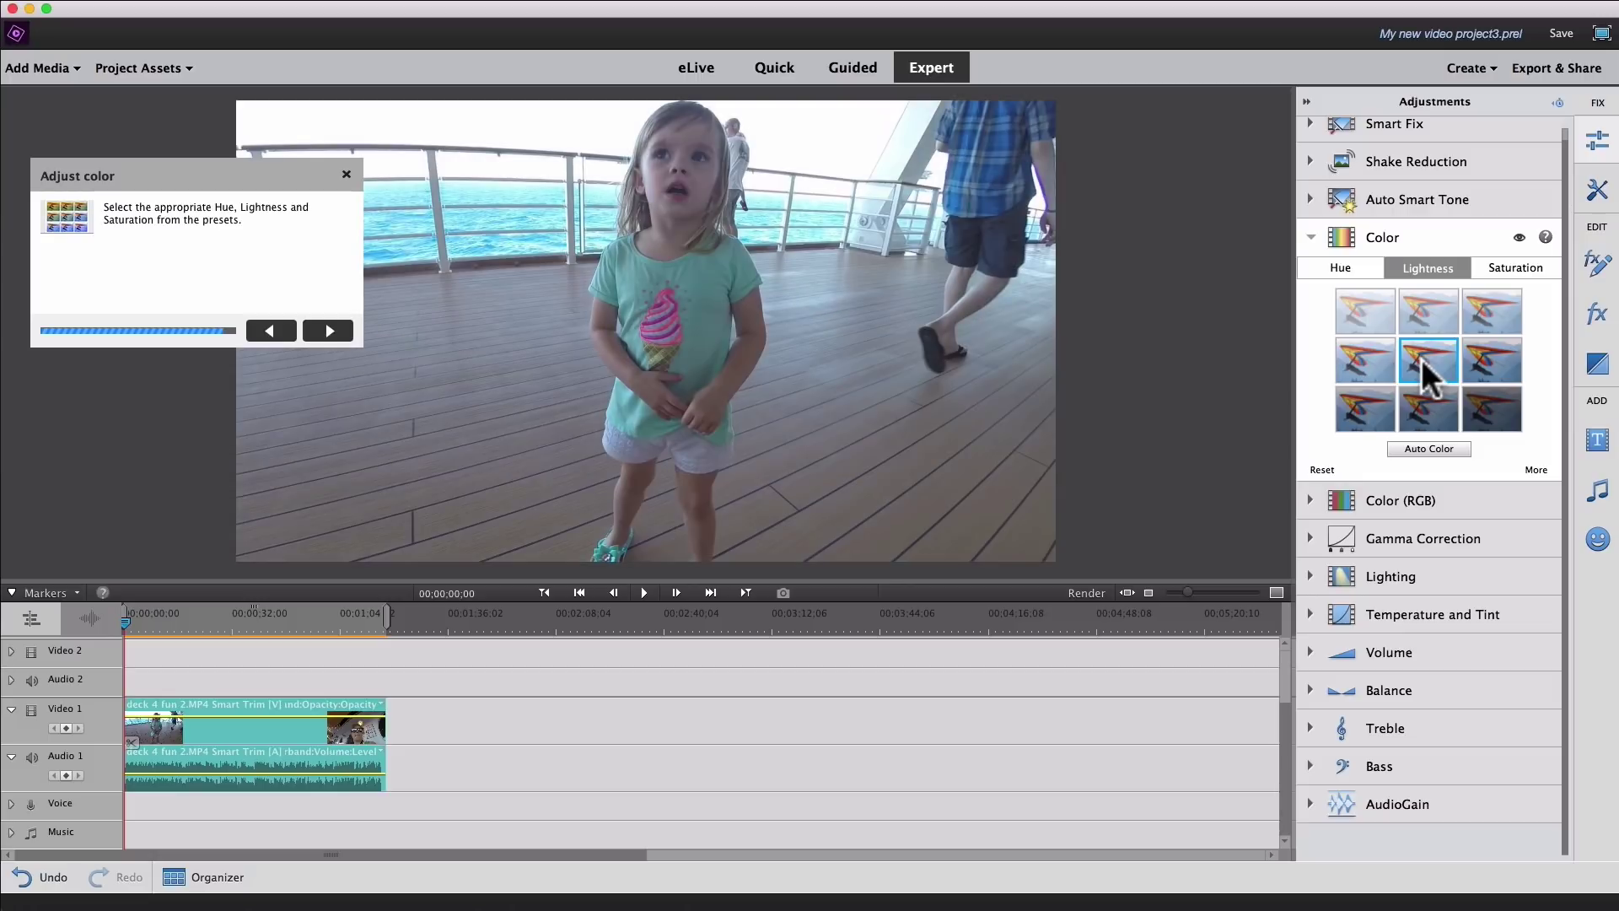
Try the bottom-right, top-left and centre Saturation presets, then reset all colour changes.
left_click(1506, 267)
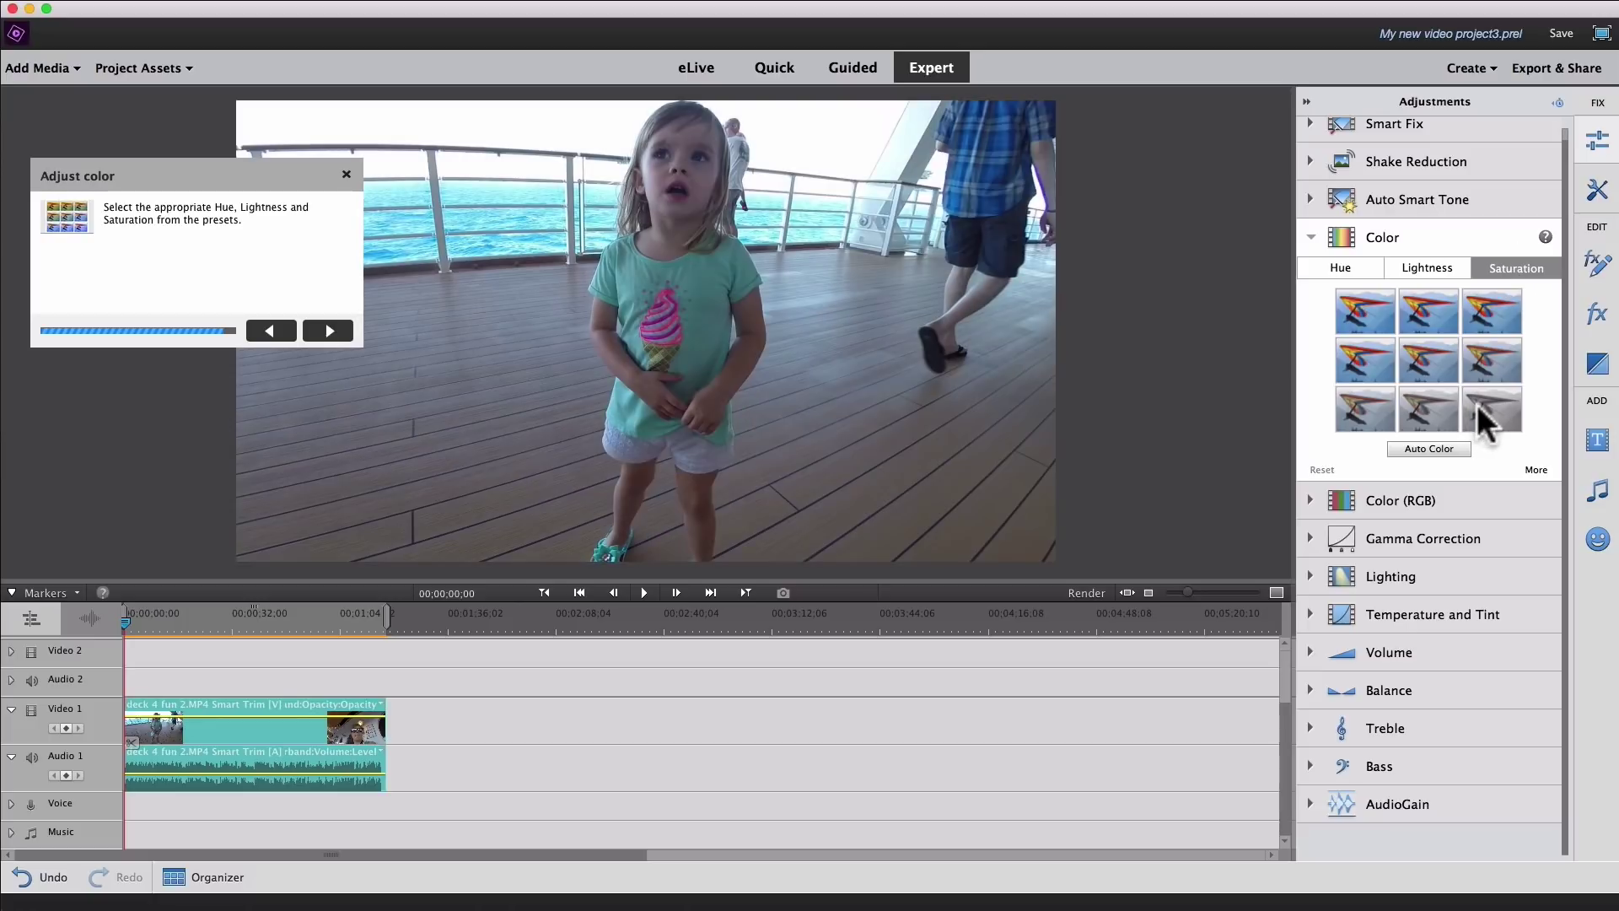
left_click(1484, 408)
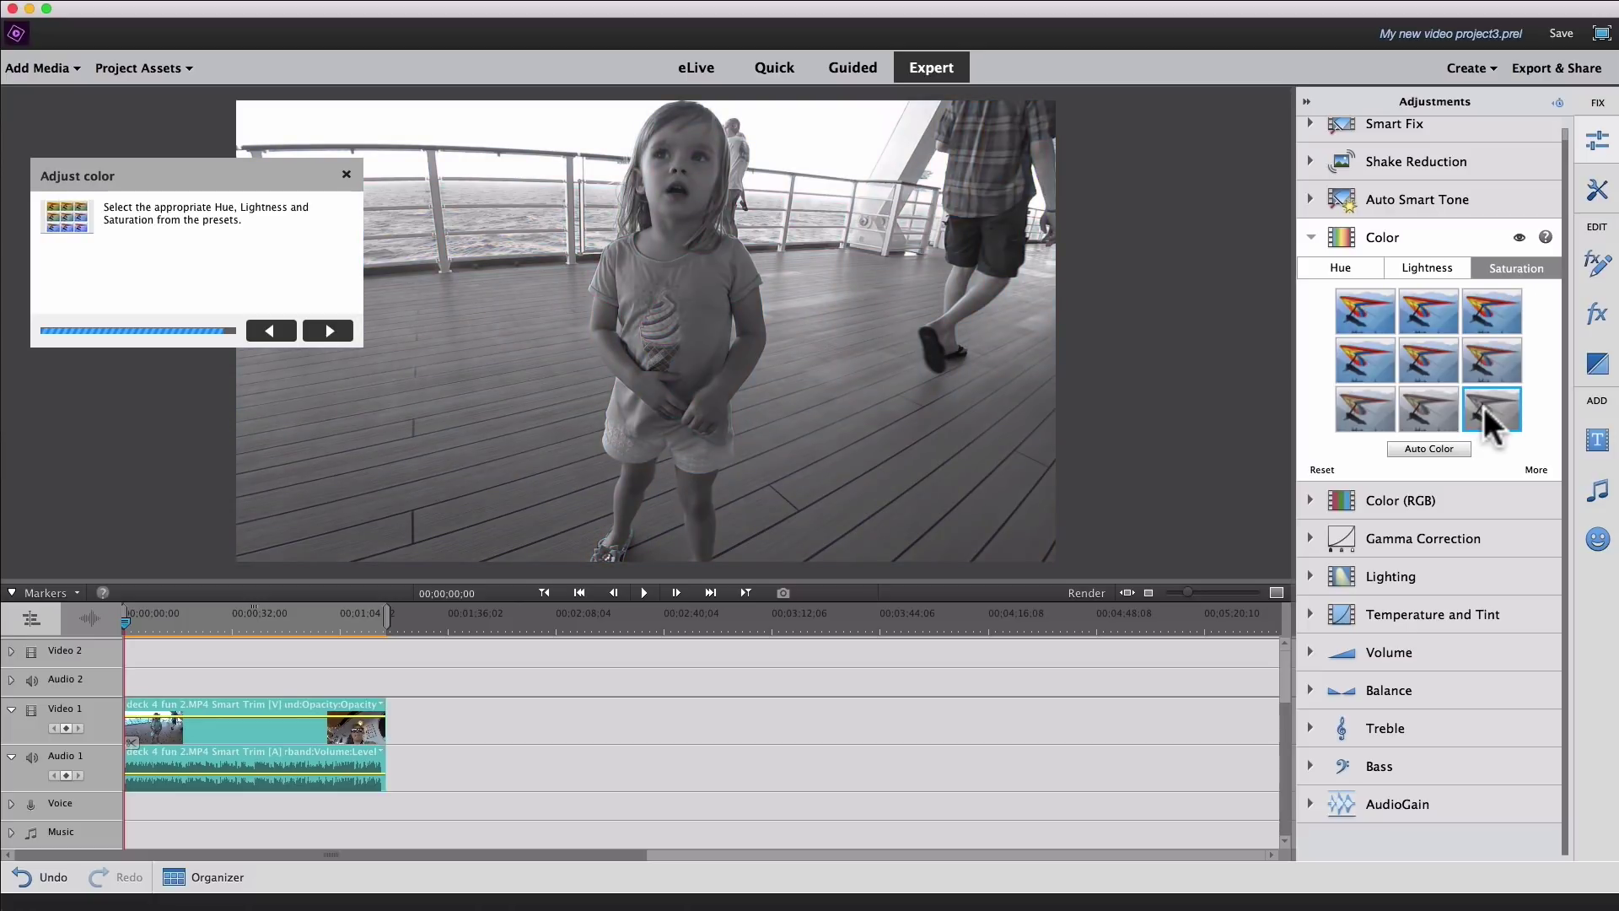
left_click(1364, 312)
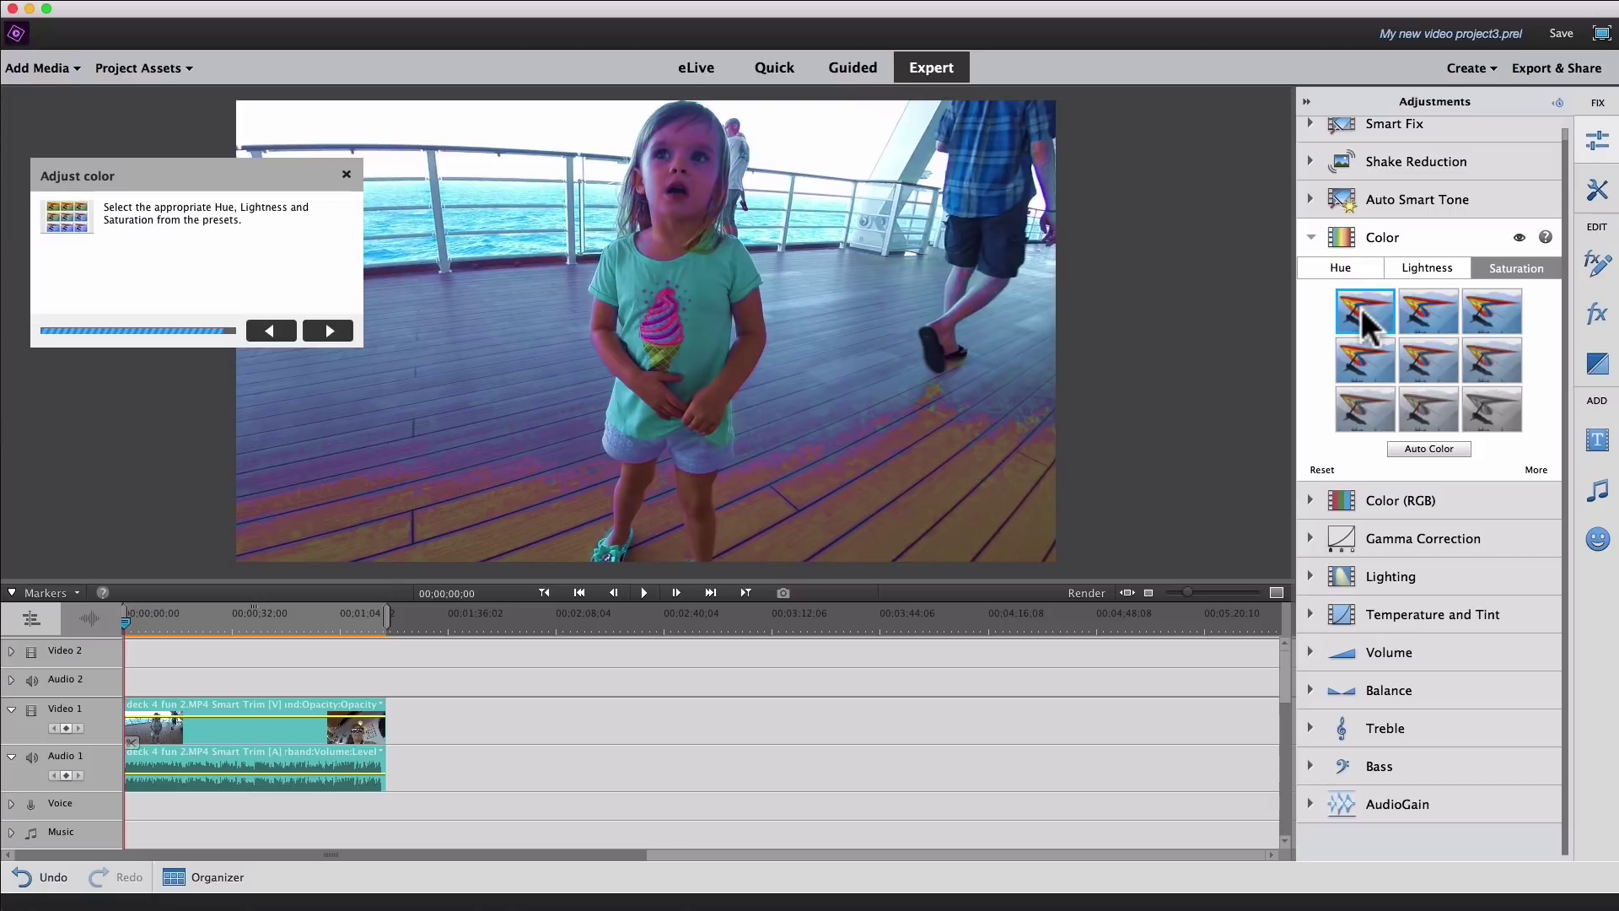
left_click(1424, 368)
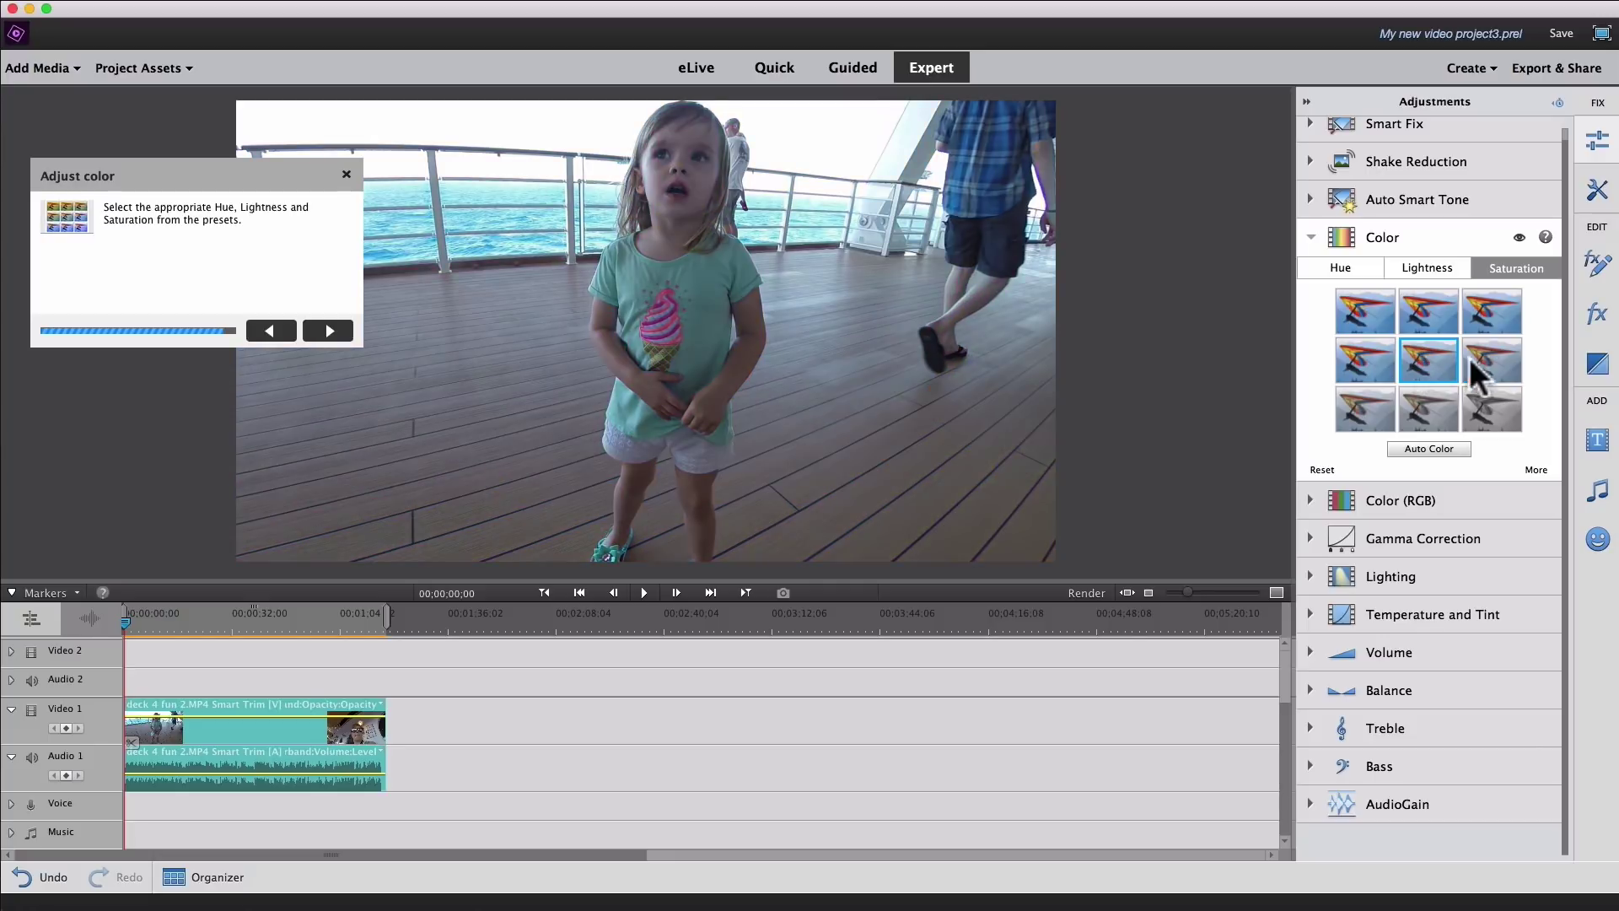
left_click(1318, 469)
left_click(331, 330)
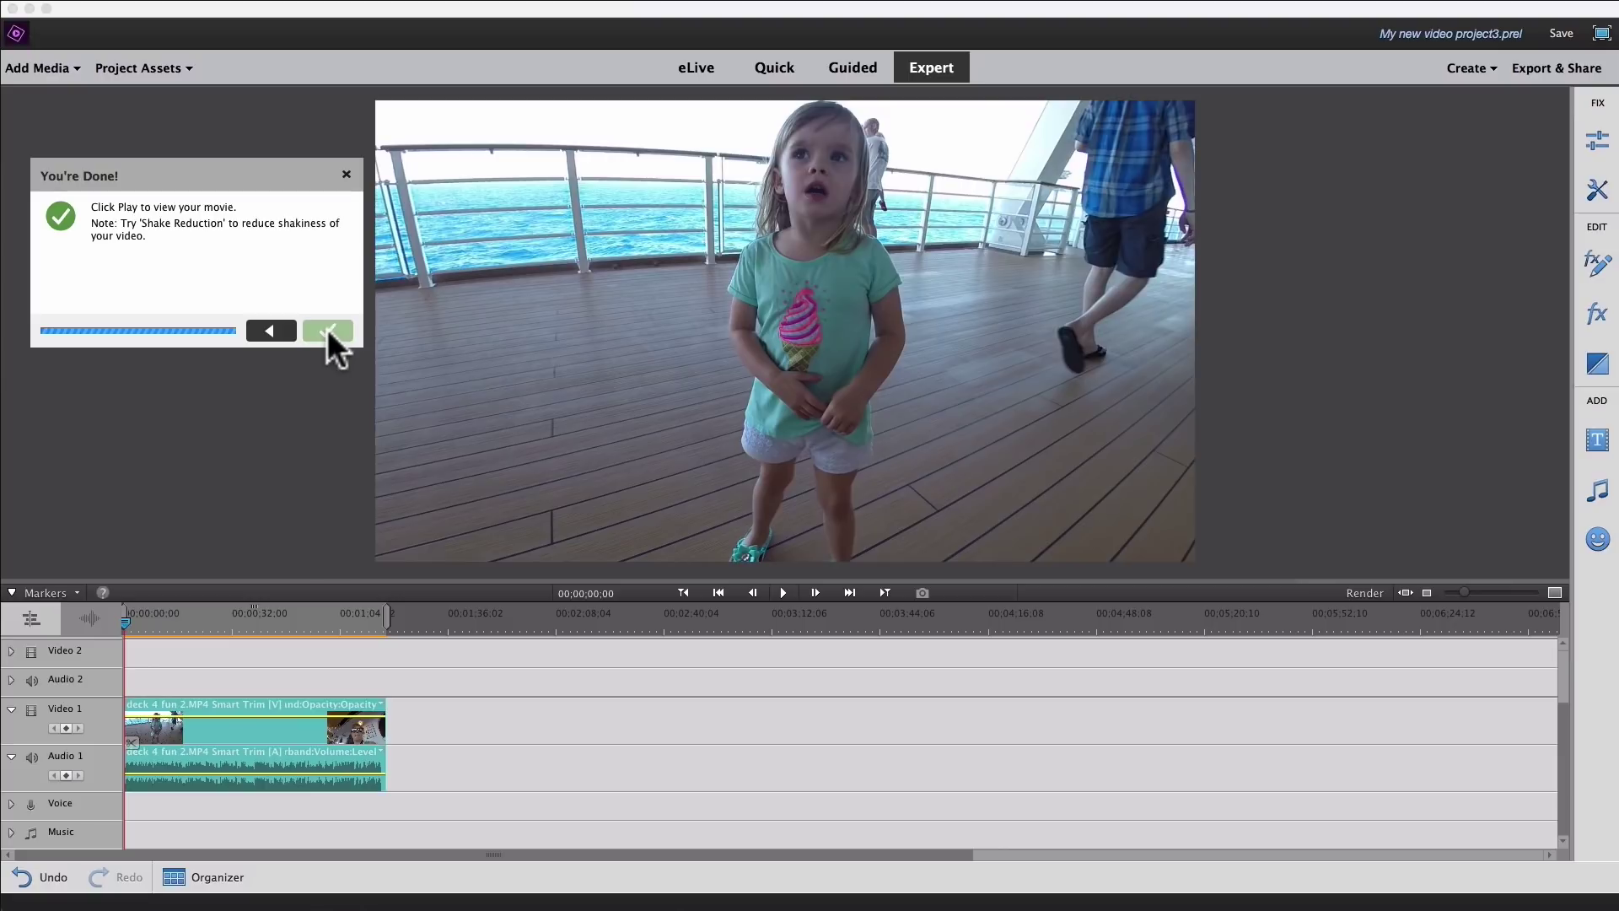
Dismiss the You're Done! panel to close the Action Cam guided edit.
left_click(327, 331)
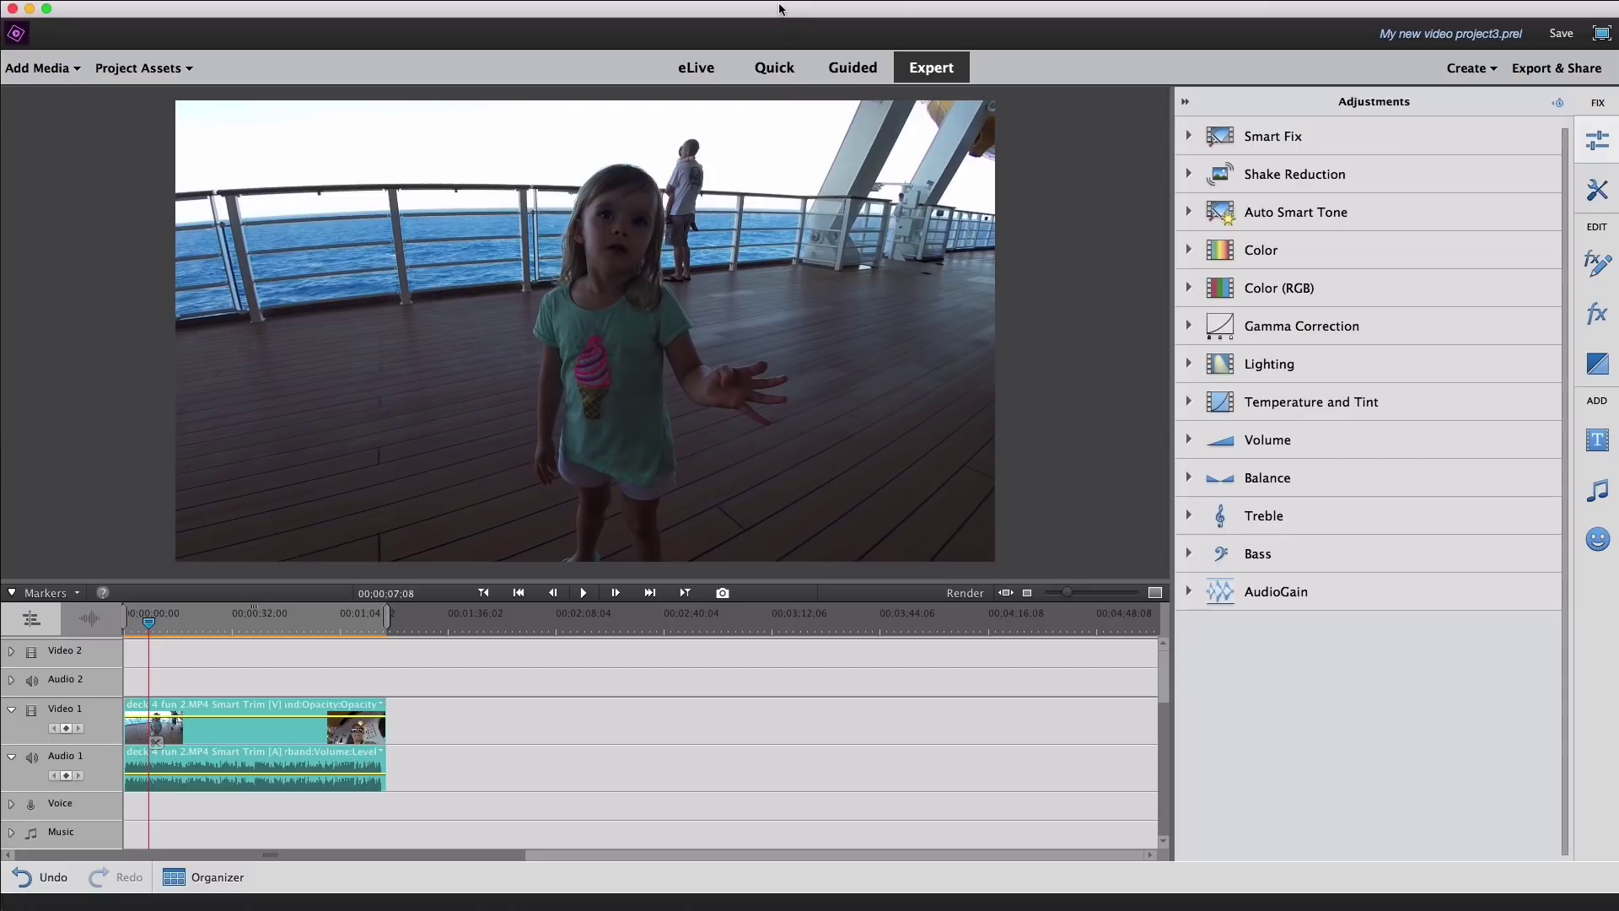
Split the deck clip at 00;00;23;07 and 00;00;38;29 and ripple-delete the middle piece.
left_click(38, 68)
left_click(141, 67)
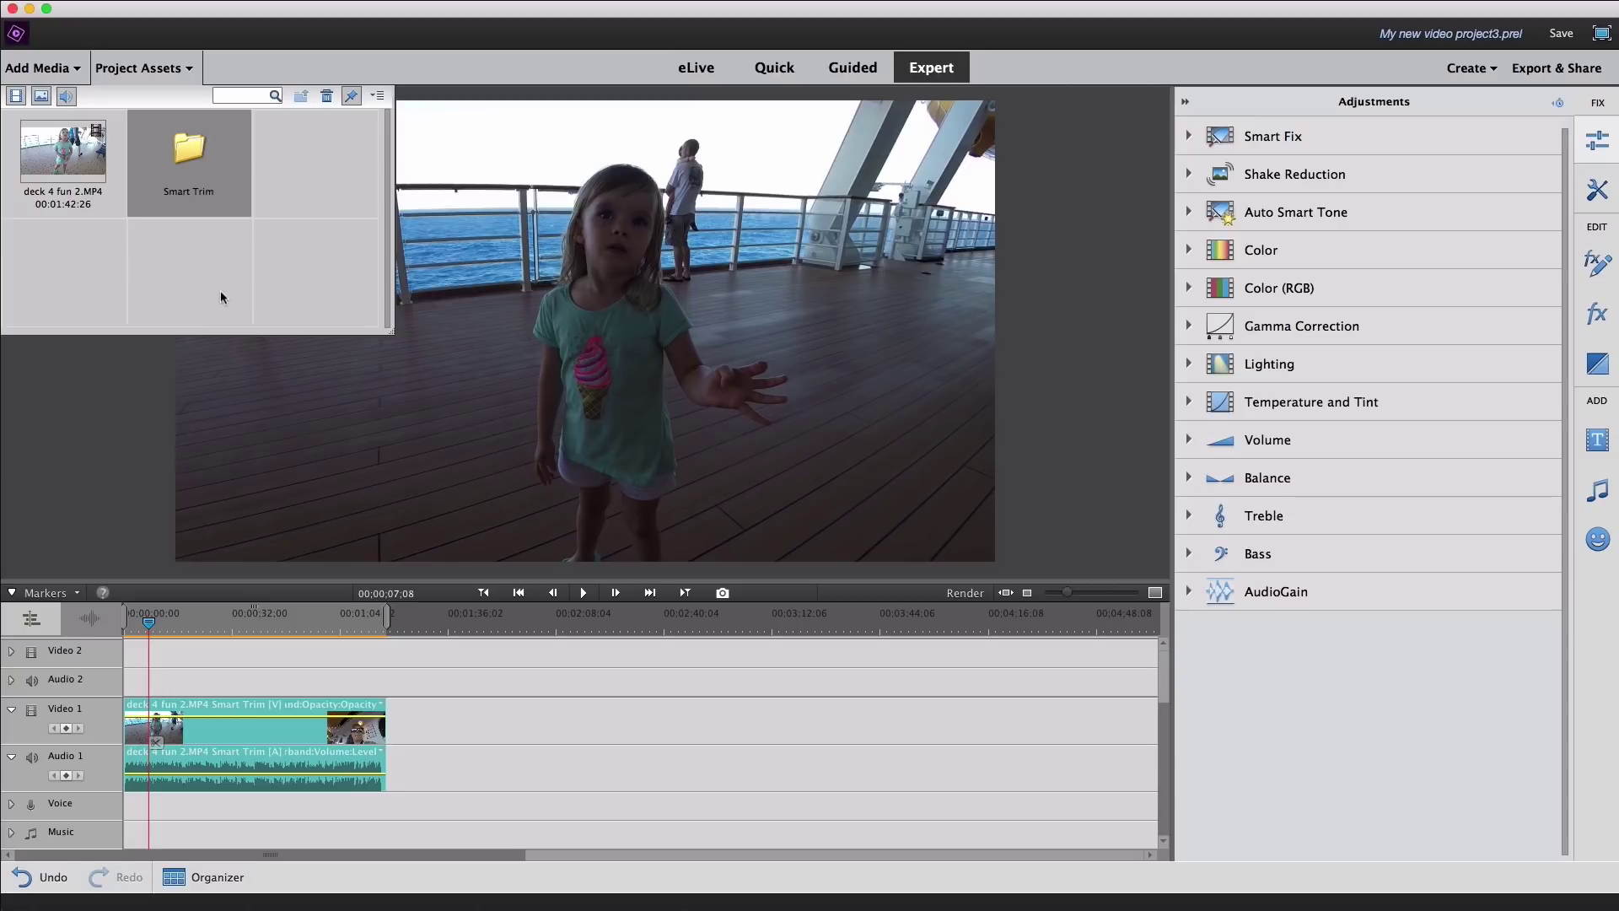
left_click(181, 68)
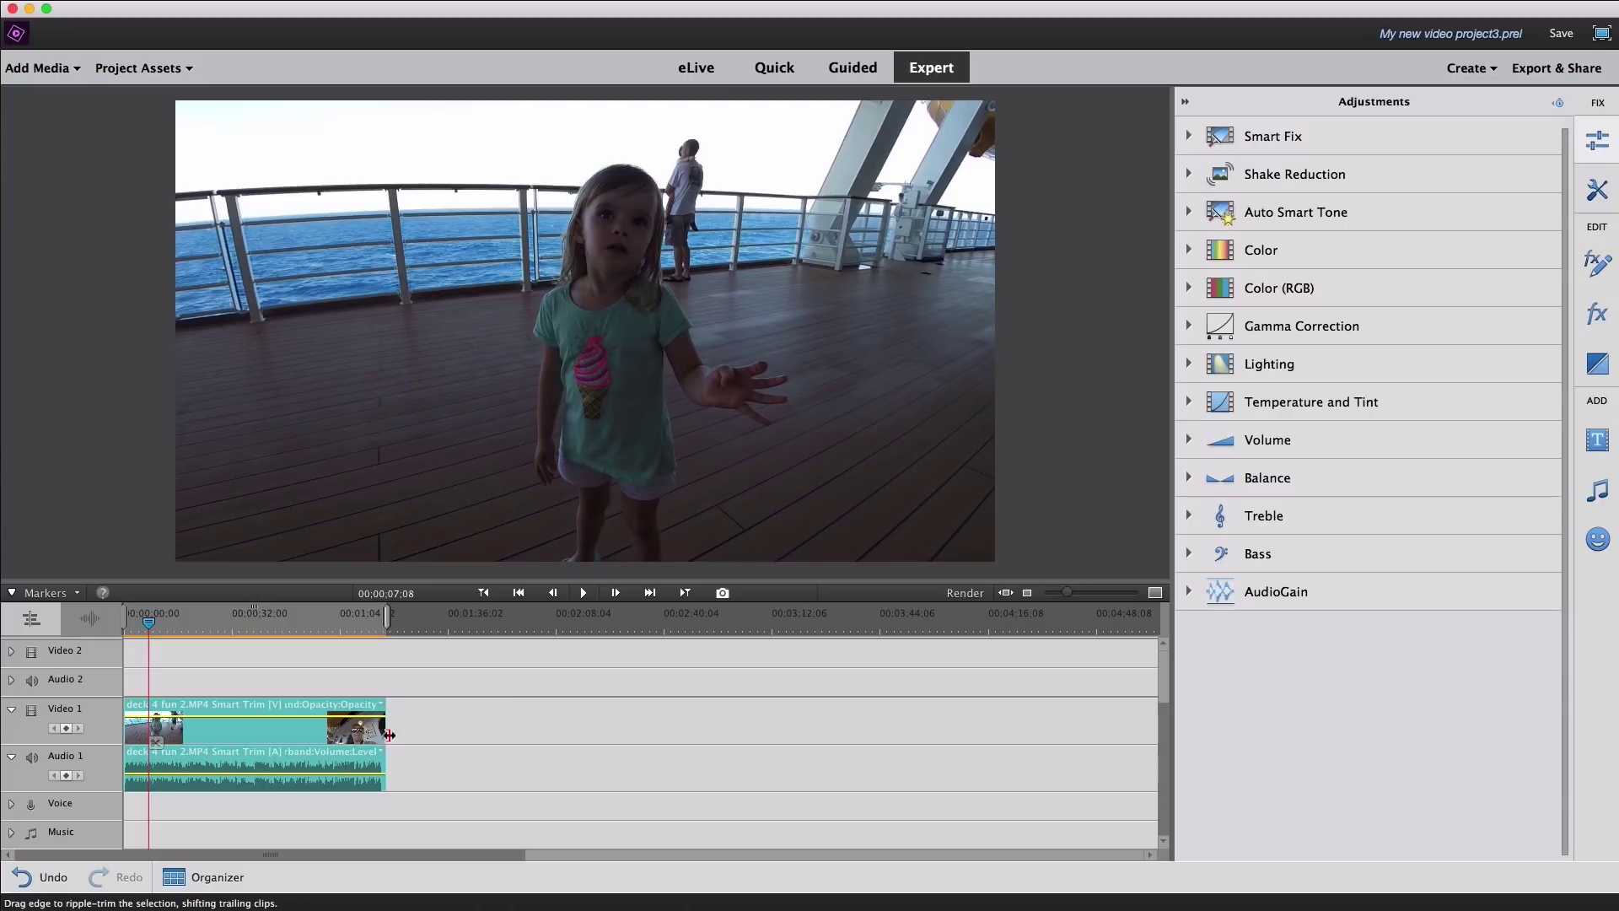
left_click(204, 622)
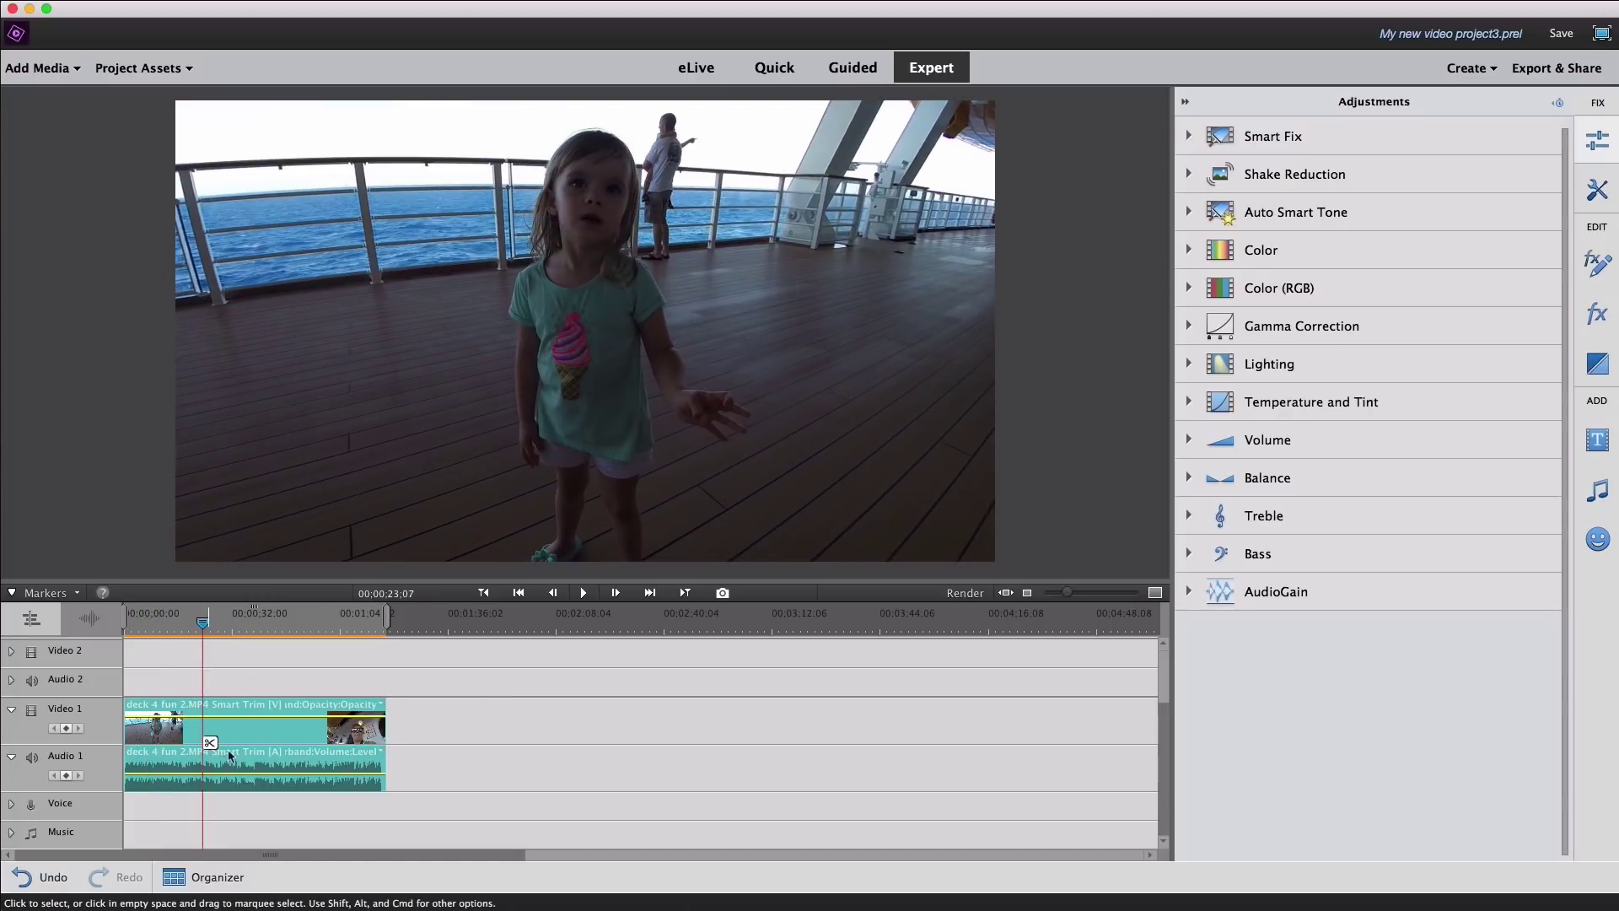
left_click(255, 622)
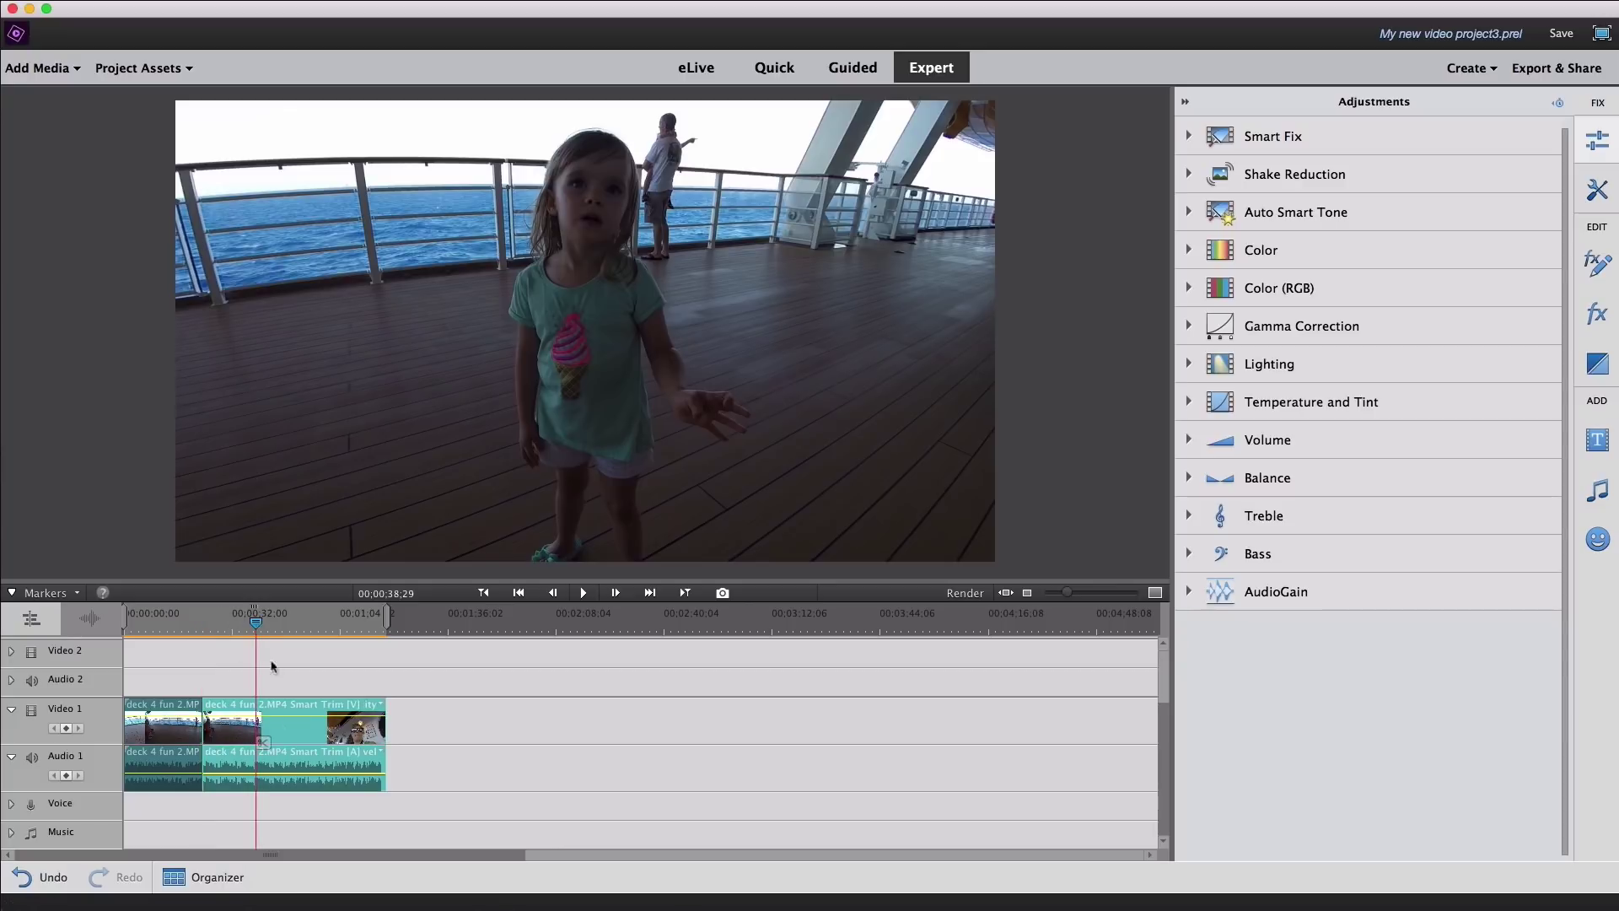
left_click(263, 742)
left_click(236, 738)
key("Delete")
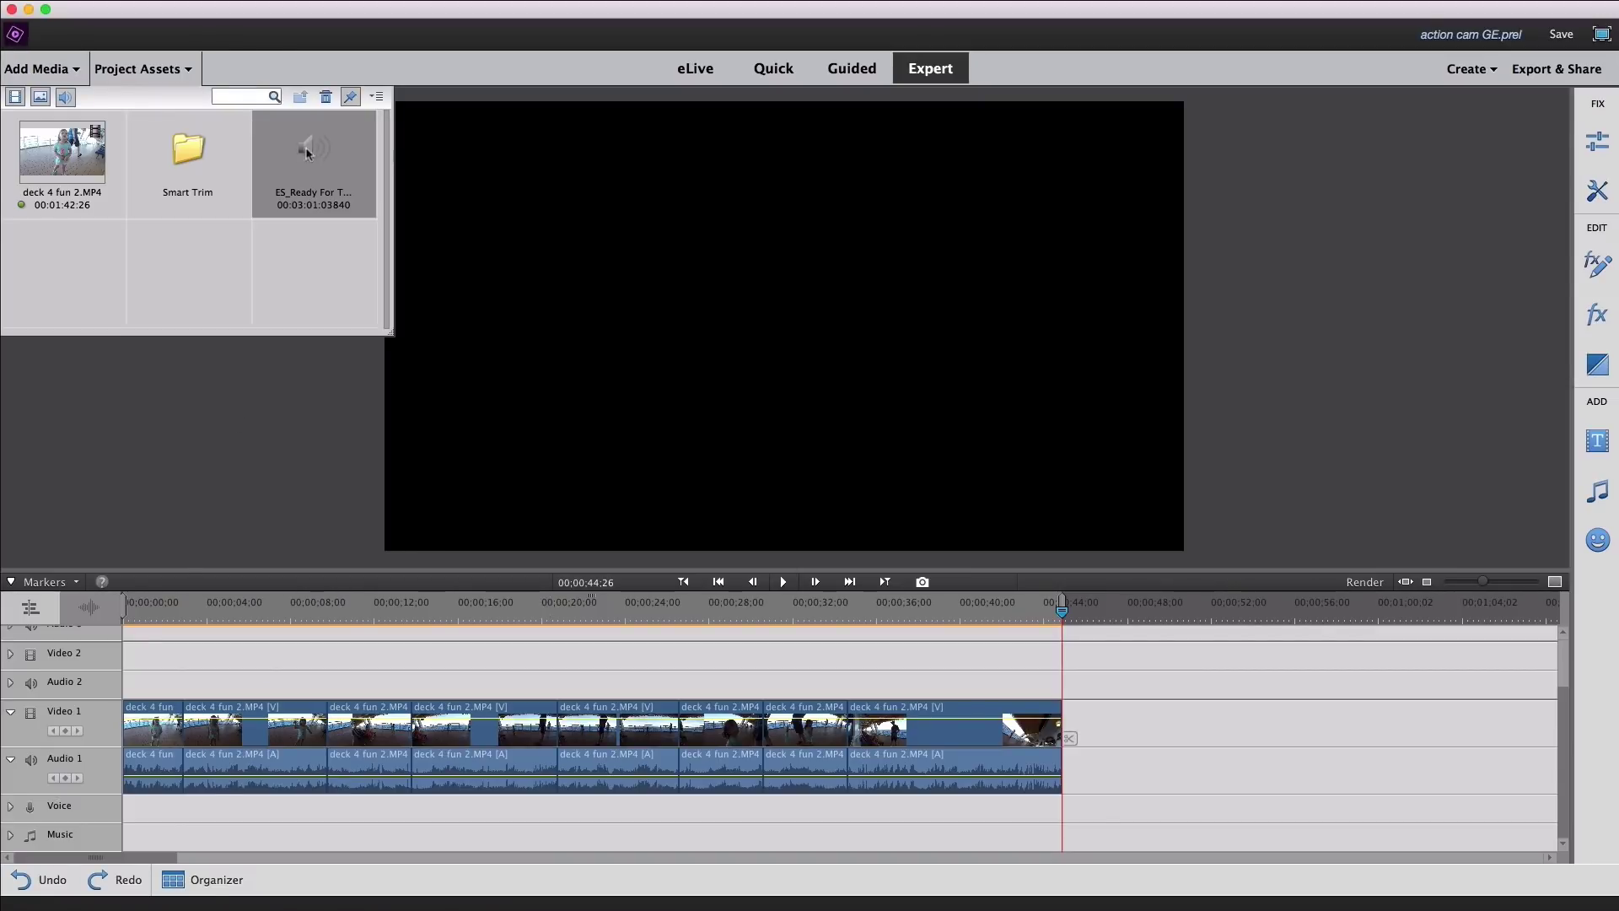
Add the Ready For That Heartbreak music to the Music track, trimmed to end with the video.
left_click_drag(855, 838, 1045, 847)
left_click(1075, 839)
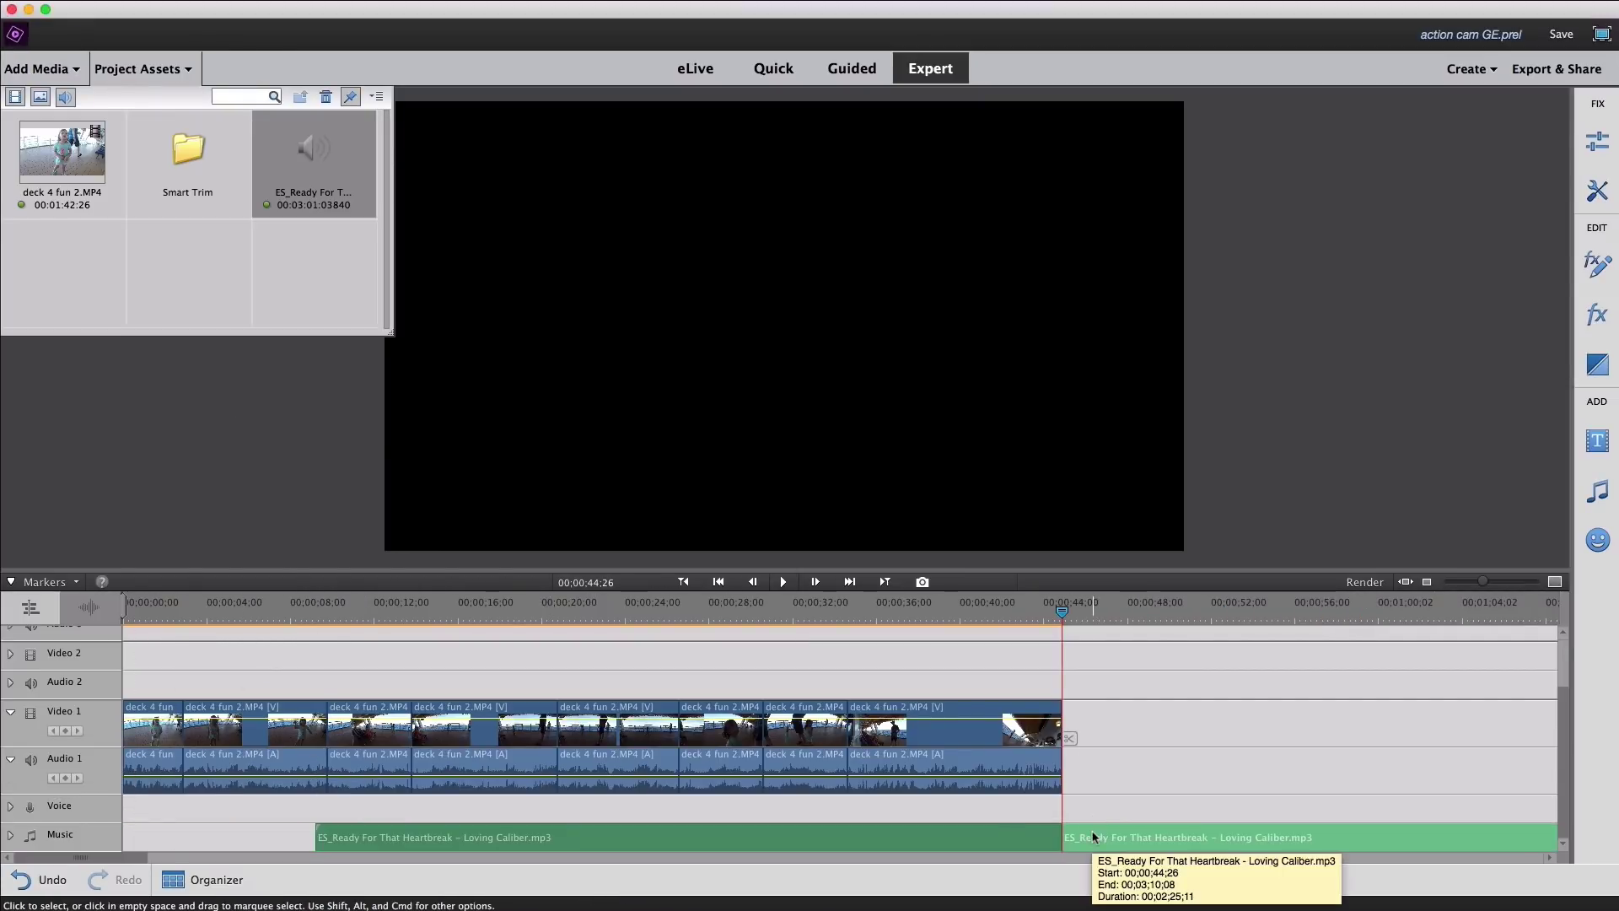
key("Delete")
Browse the audio effects and tools panels and check the music clip's options menu.
left_click(1597, 315)
left_click(1502, 133)
left_click(1597, 190)
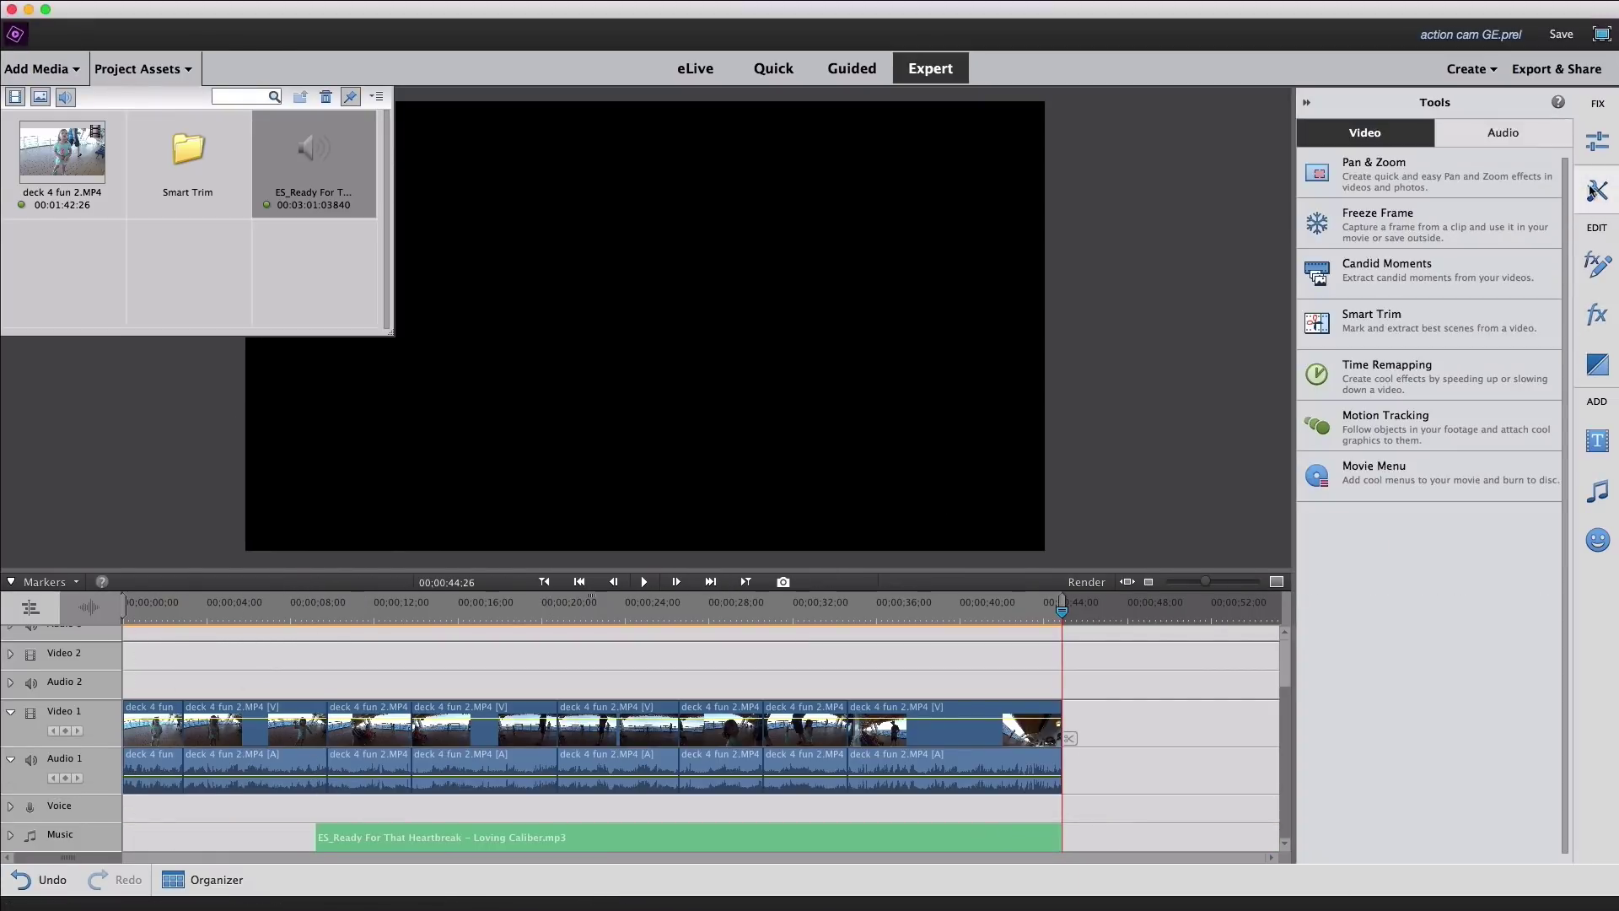
left_click(1502, 132)
left_click(1374, 169)
right_click(346, 837)
key("Escape")
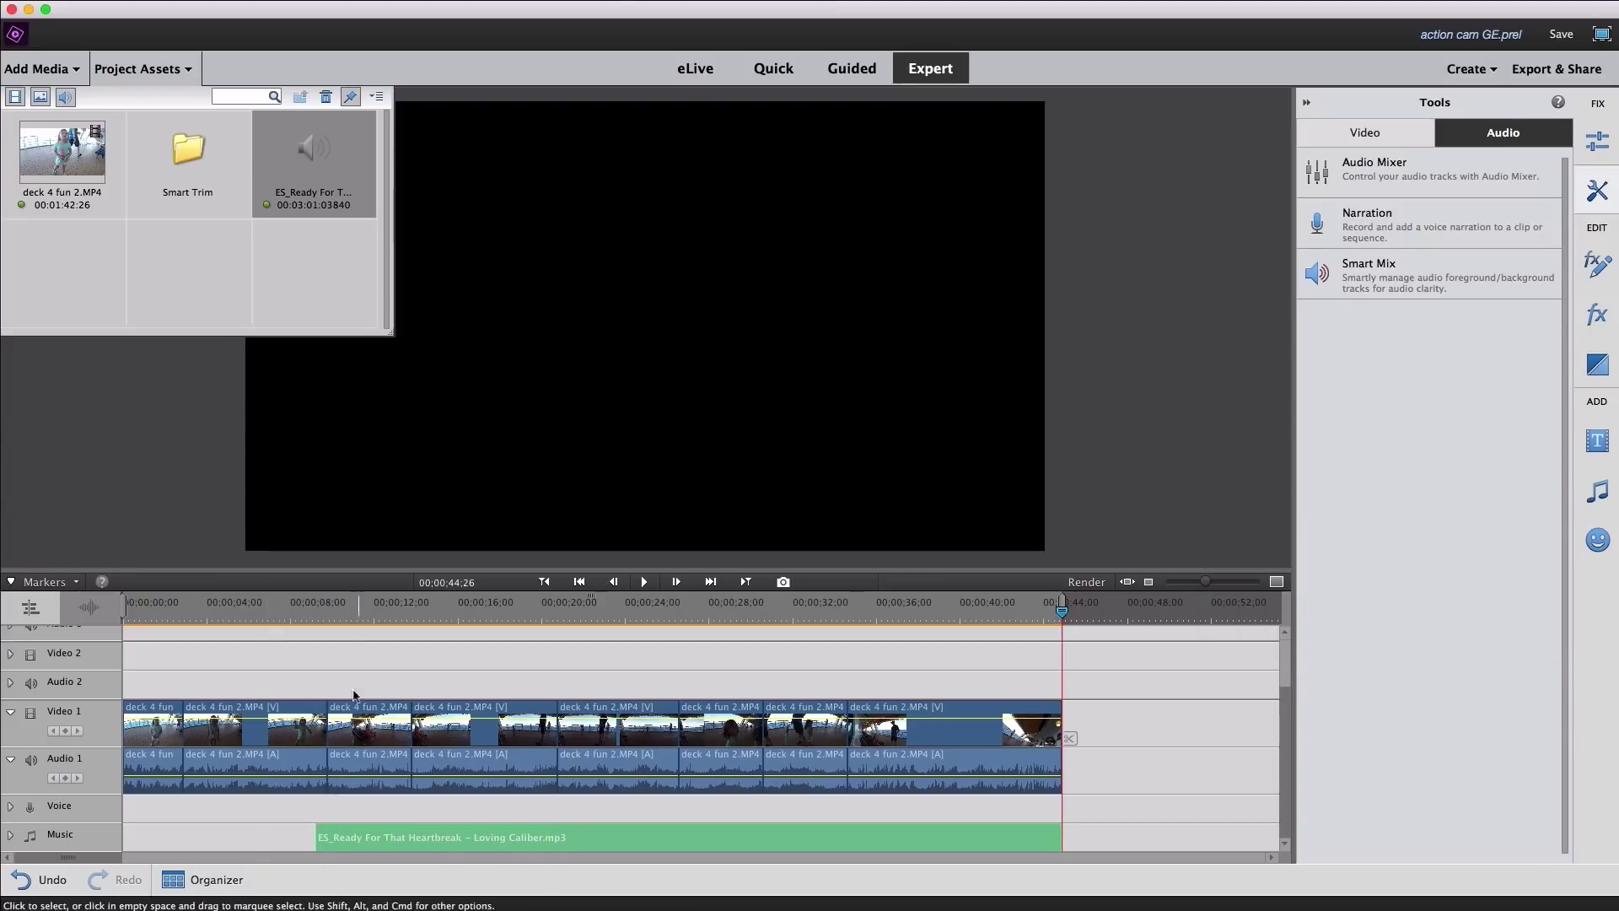
Review the edit, then move a deck 4 fun 2.MP4 segment to the timeline start and replay.
left_click(129, 607)
left_click(645, 581)
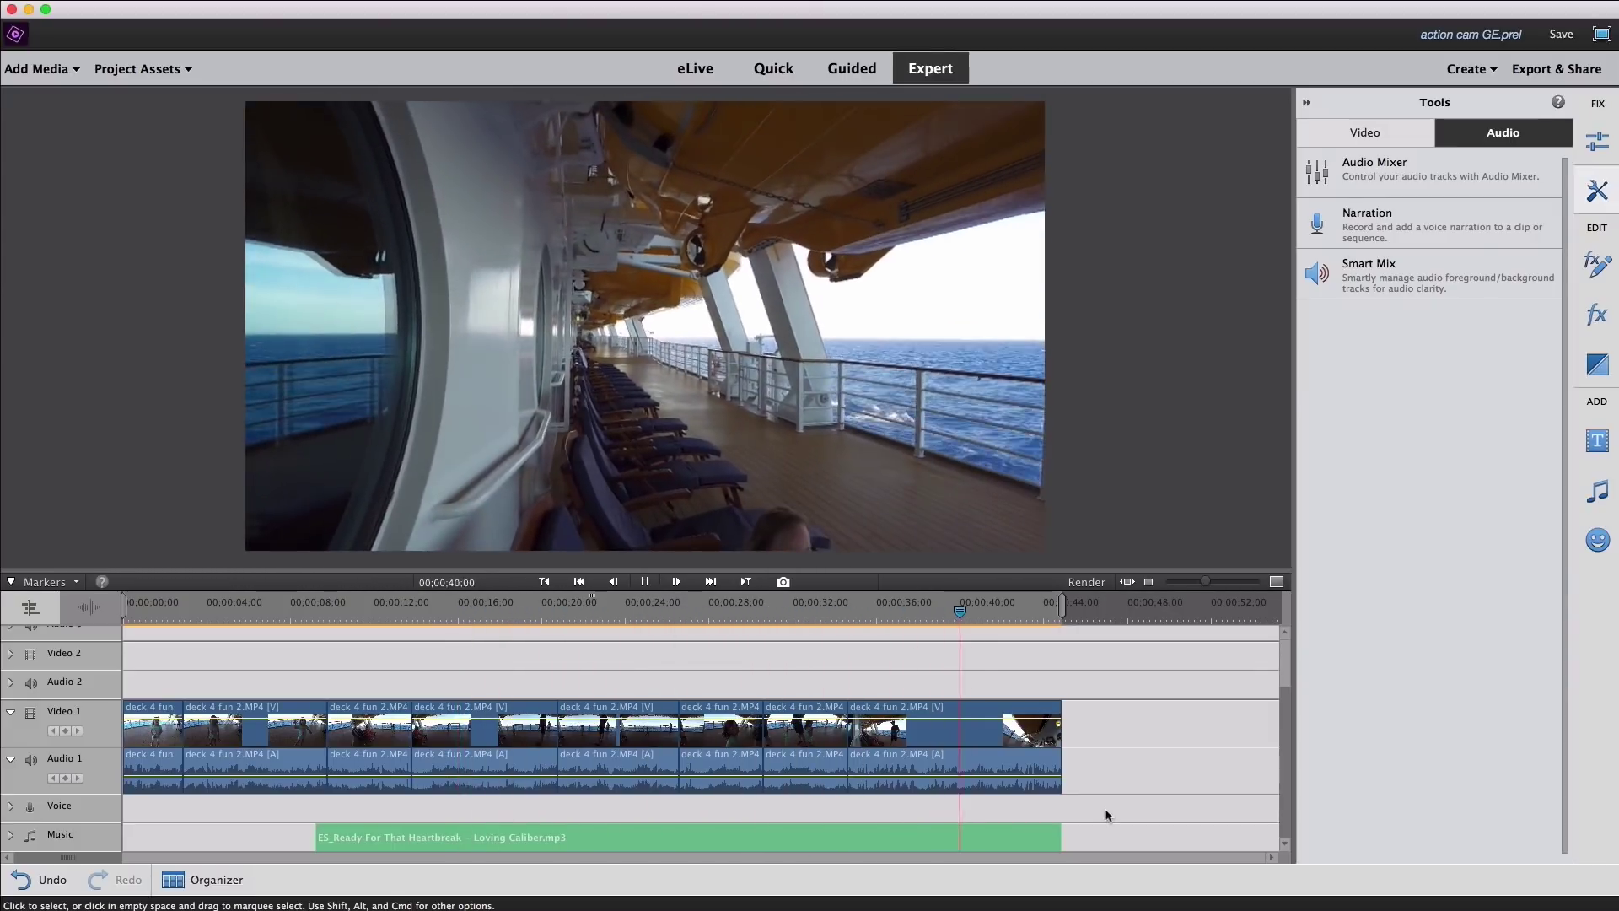
left_click(809, 604)
left_click(716, 614)
left_click_drag(805, 732, 135, 732)
left_click(122, 614)
key("space")
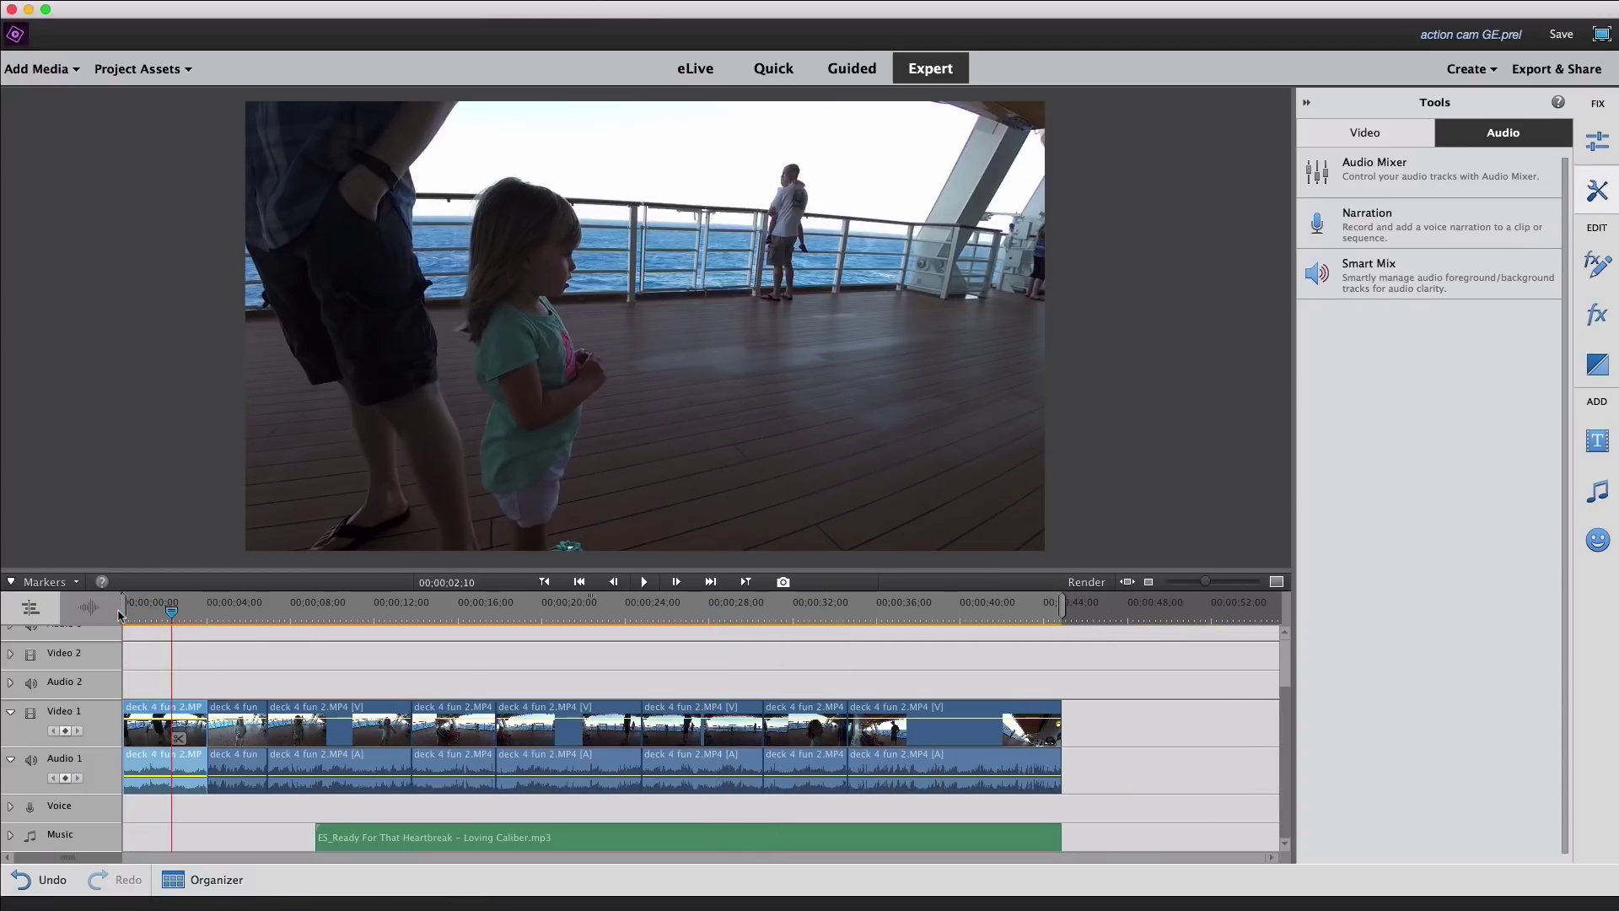
Shift the music later on the Music track, trim the third clip's start, and preview.
left_click_drag(338, 837, 433, 837)
left_click(276, 734)
left_click_drag(276, 735, 361, 735)
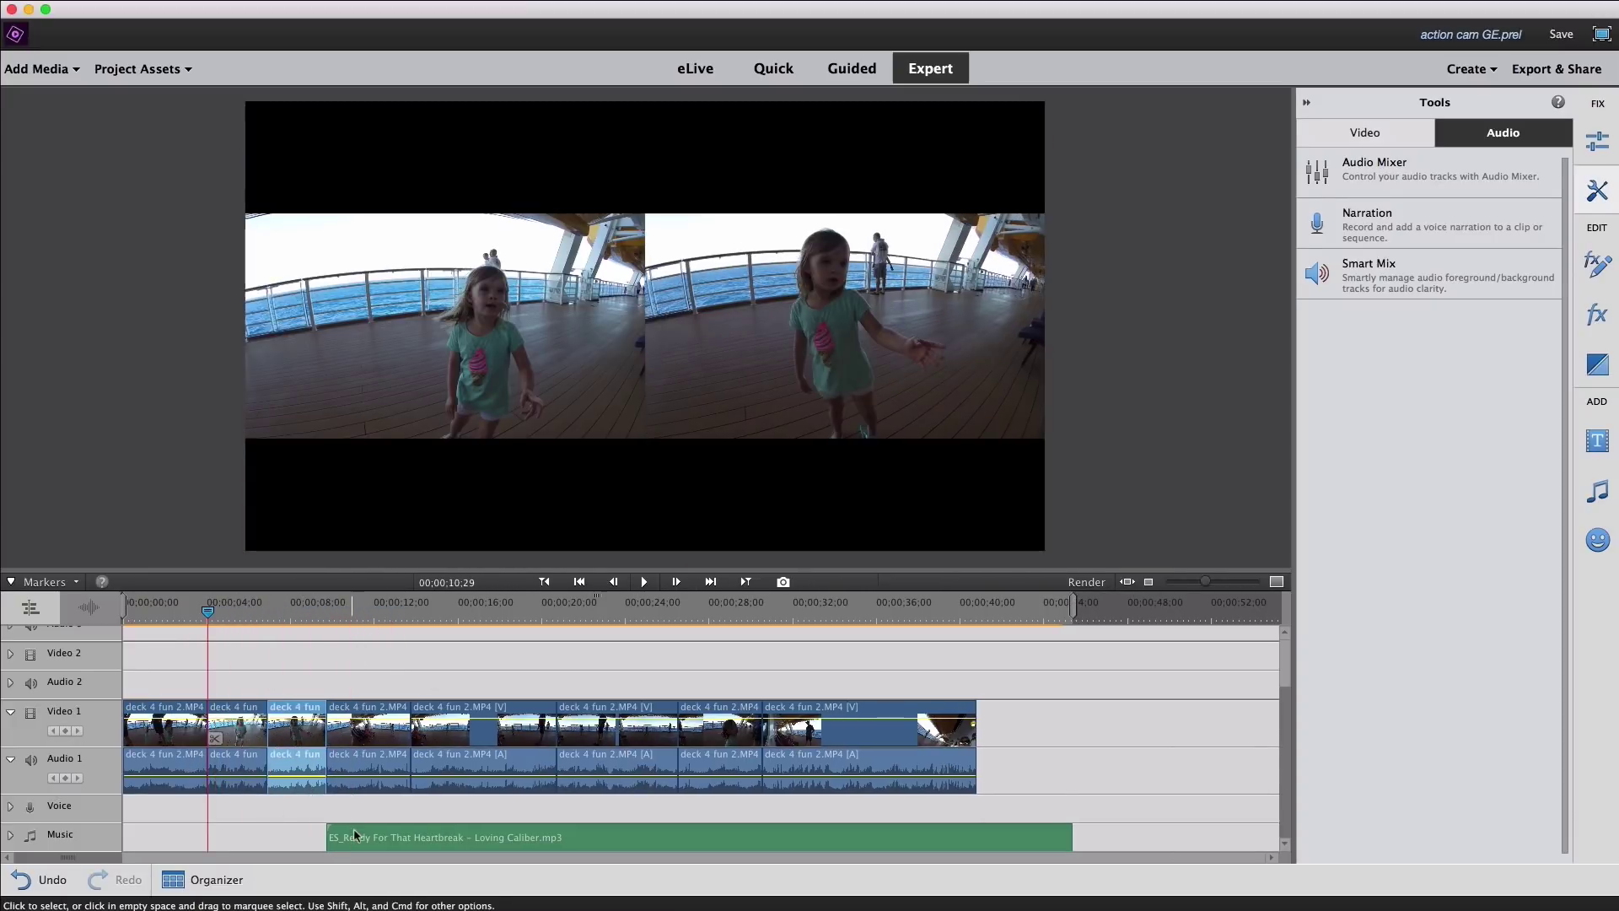
key("space")
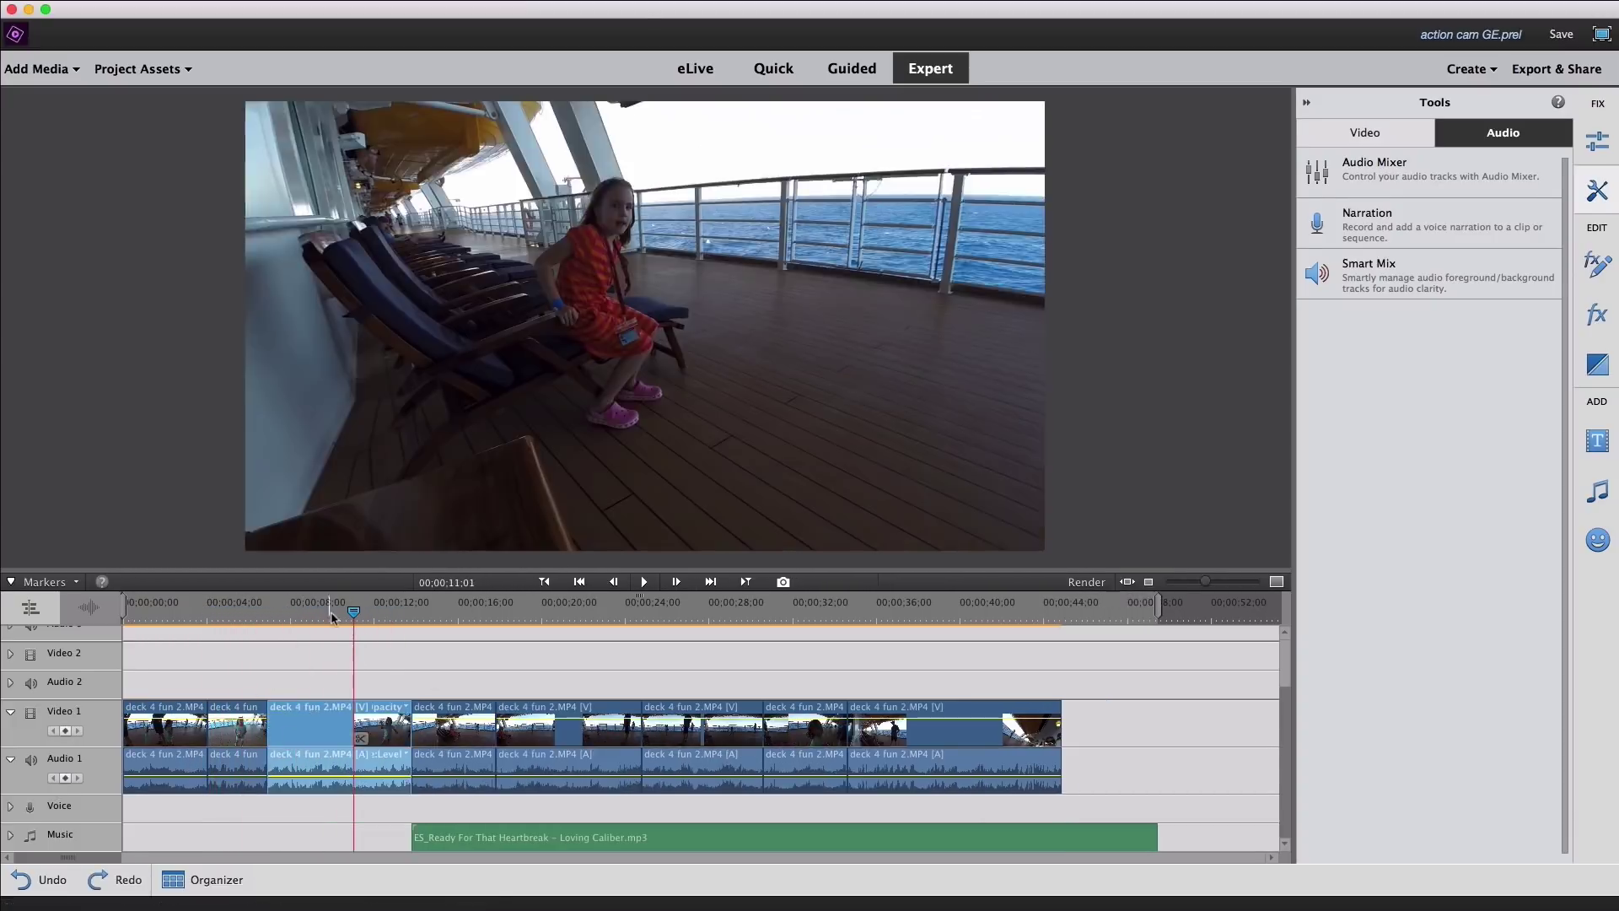
left_click(256, 616)
key("space")
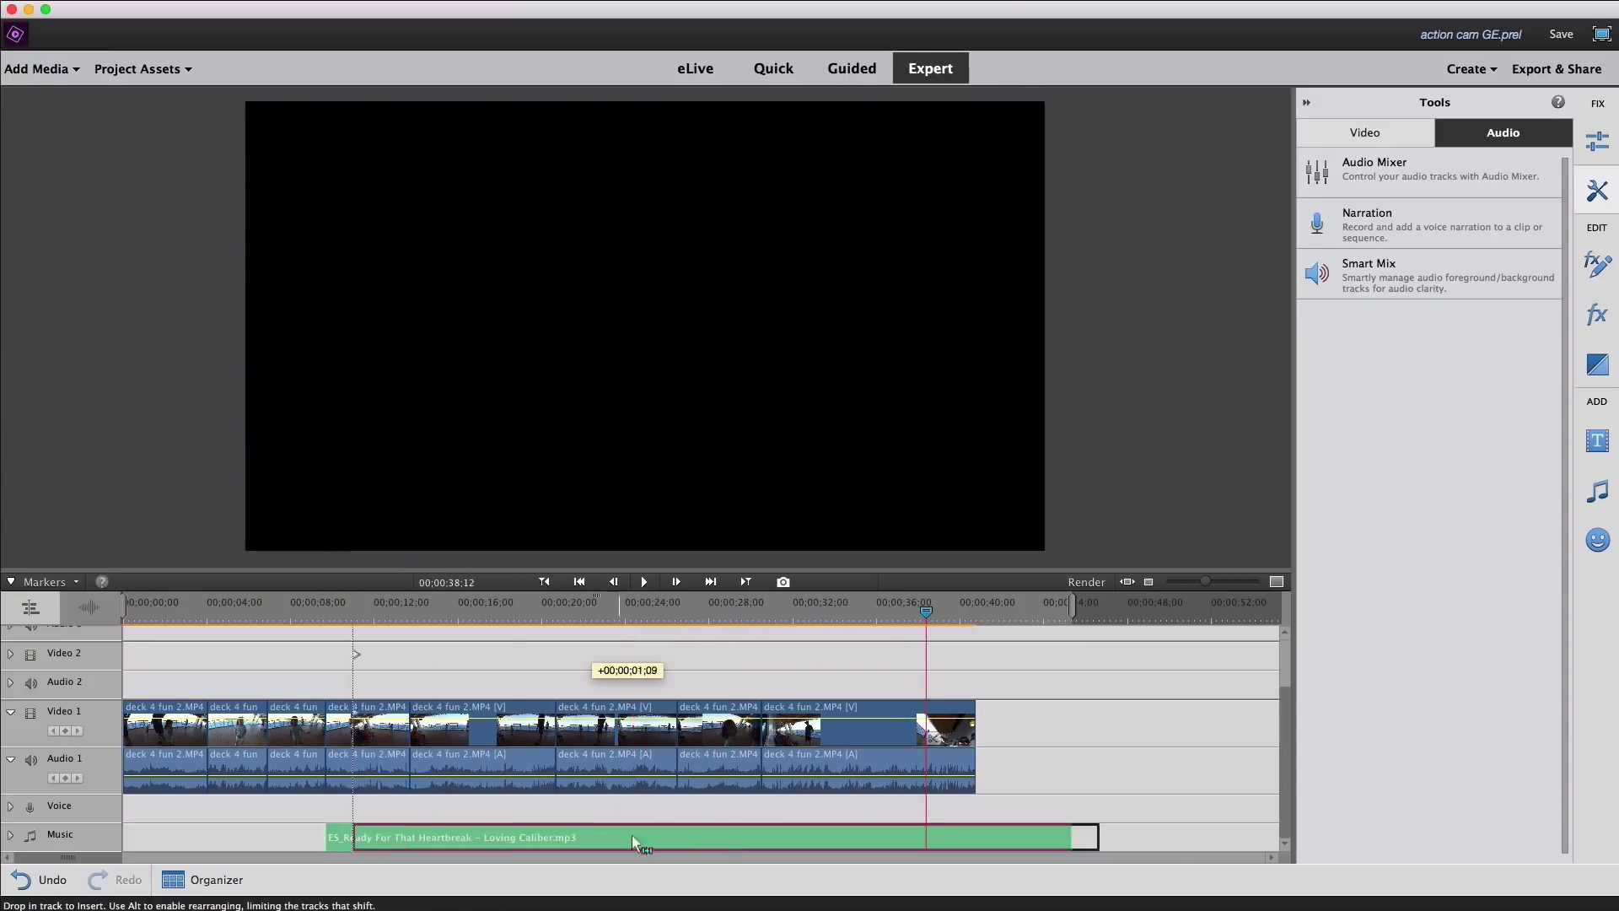
Trim the last clip's end and readjust the music's position, then play from the start.
left_click_drag(631, 835, 829, 835)
left_click_drag(976, 733, 942, 740)
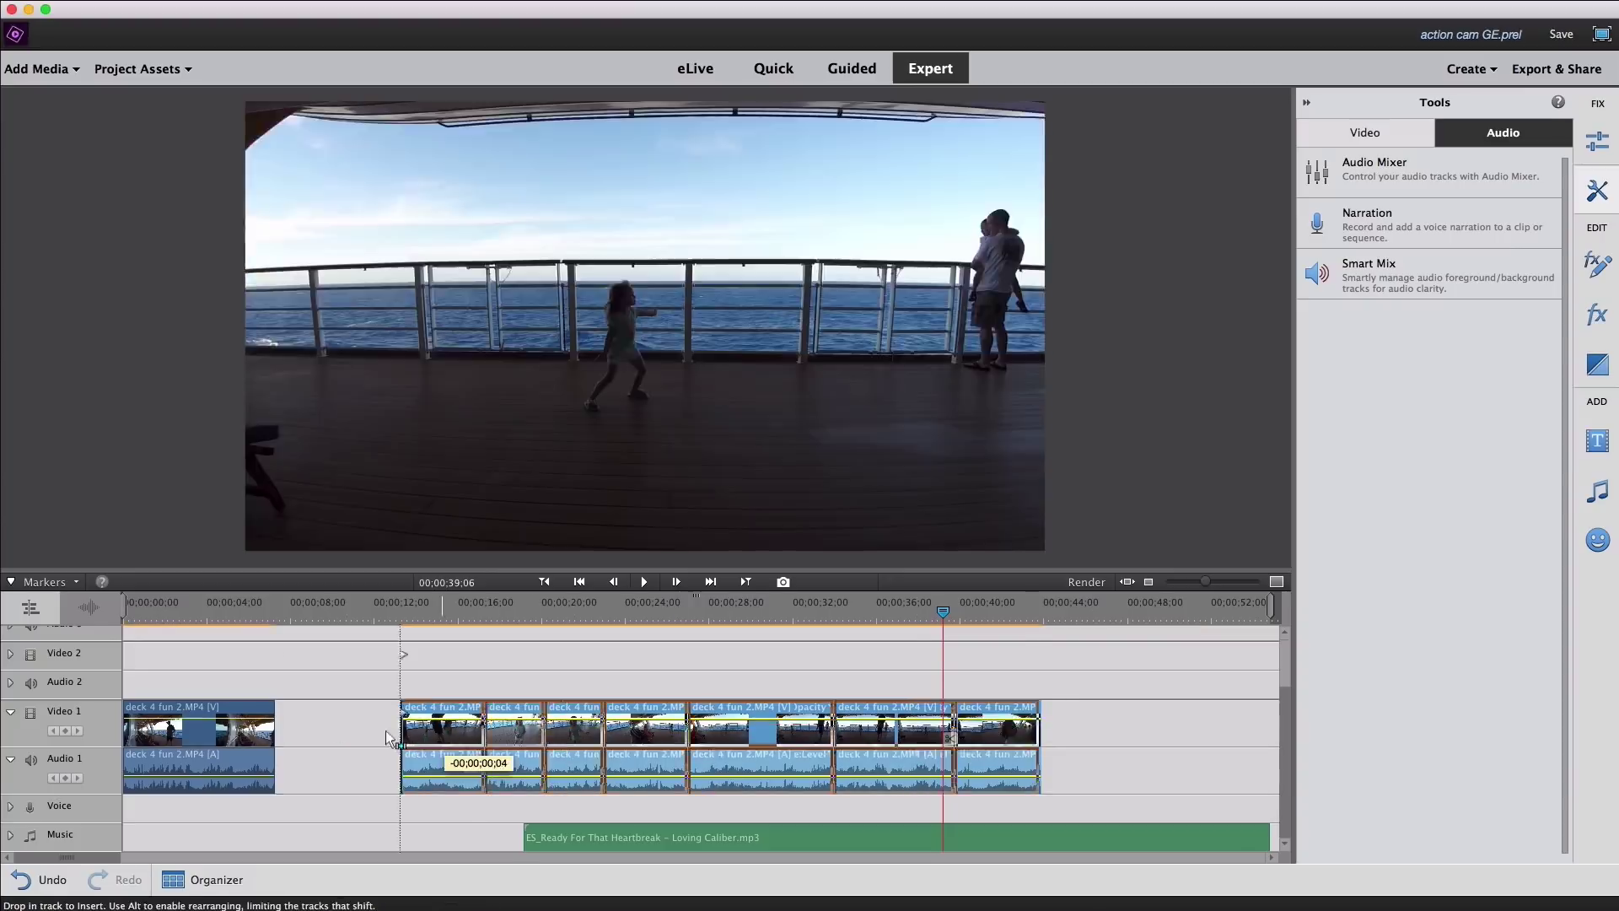
left_click_drag(599, 834, 544, 830)
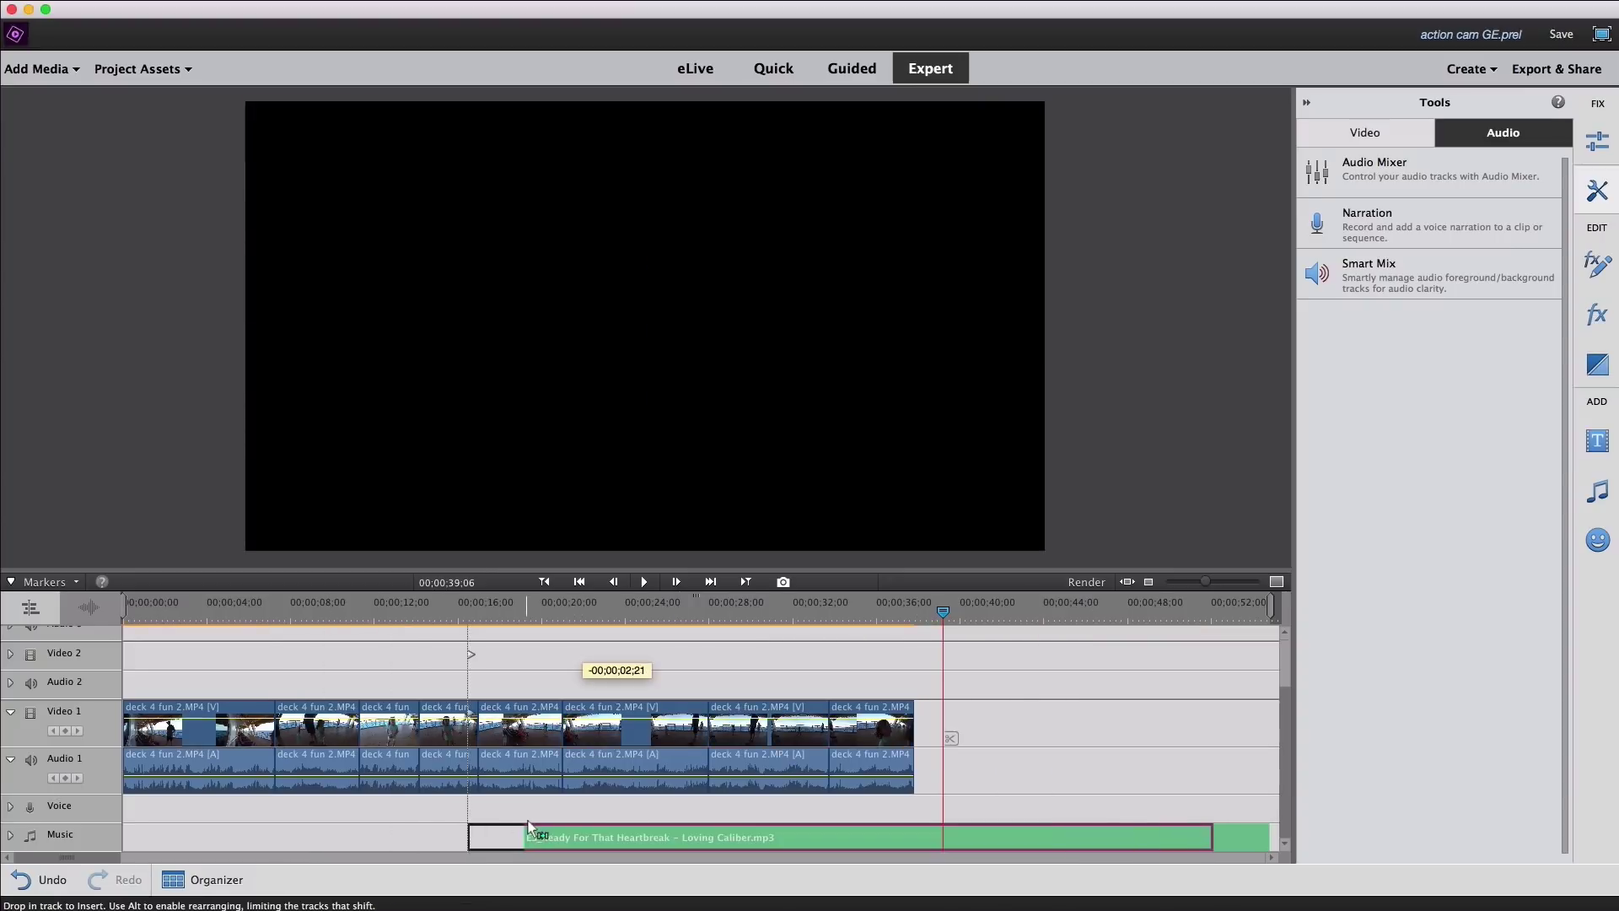
left_click(123, 614)
key("space")
Shorten the first clip, move the fourth clip later, preview from 00;00;13;03, and undo/redo the last edit.
left_click(247, 613)
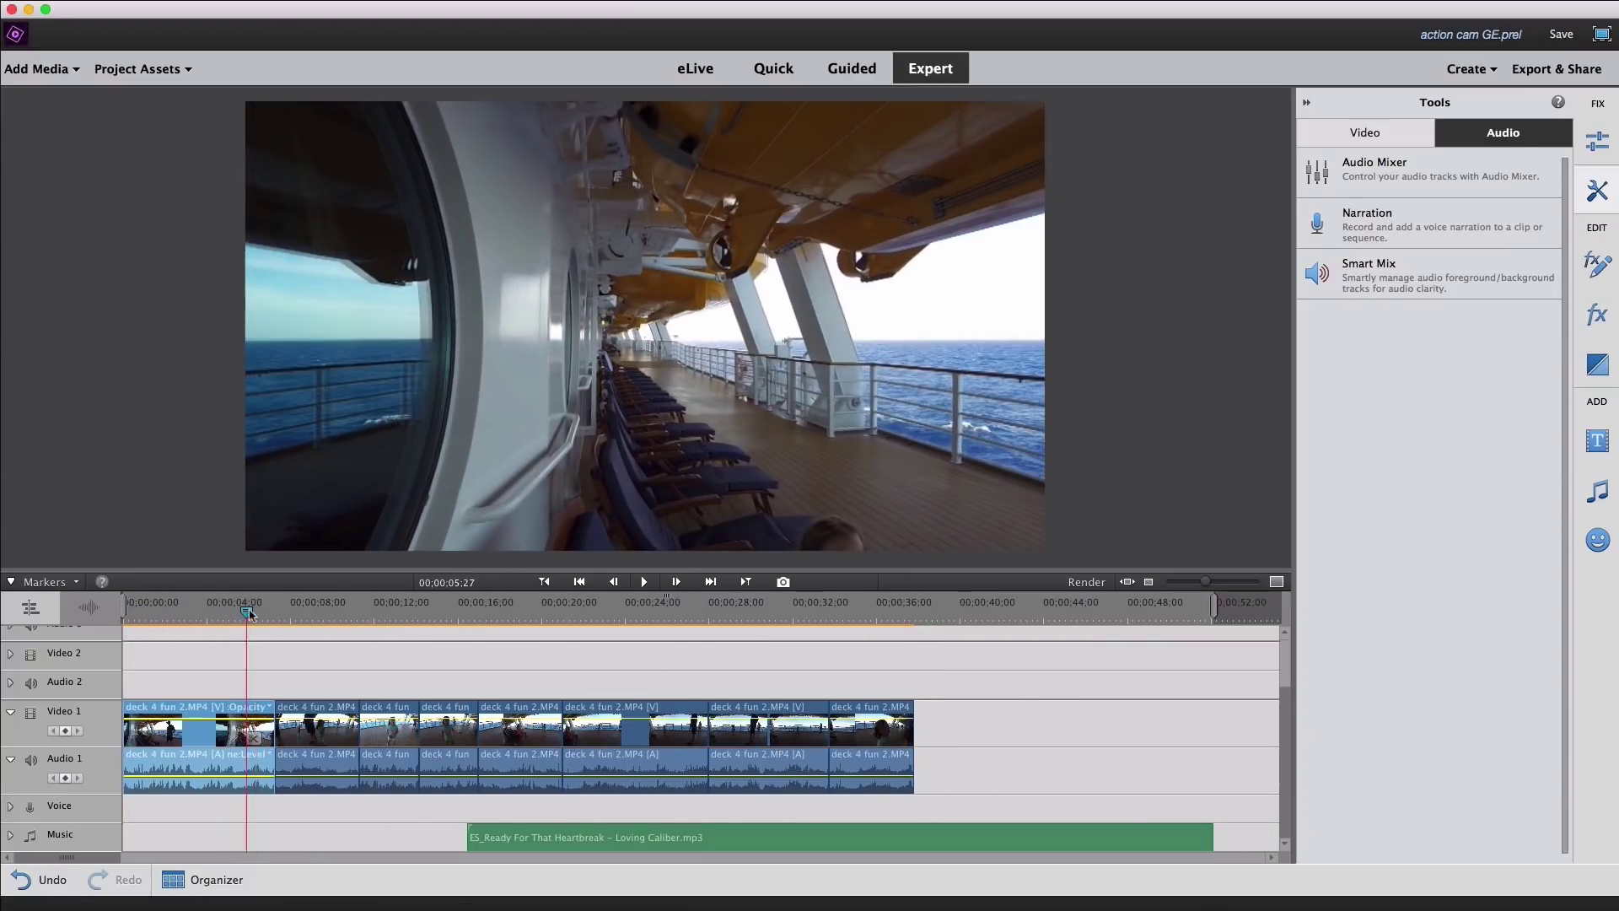
left_click(126, 613)
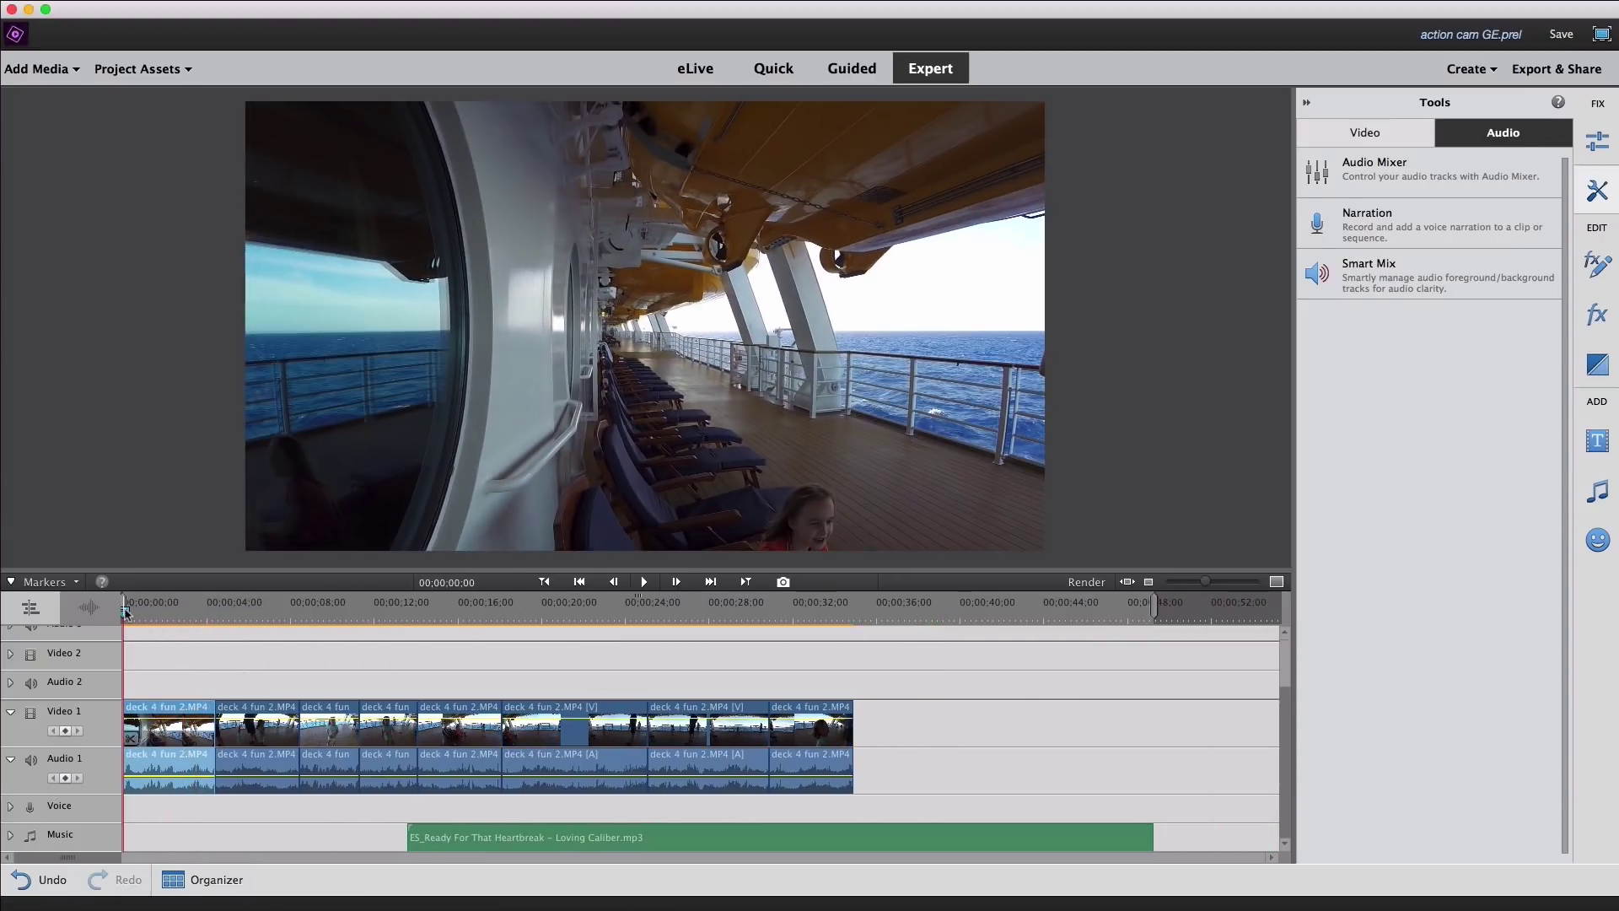
key("space")
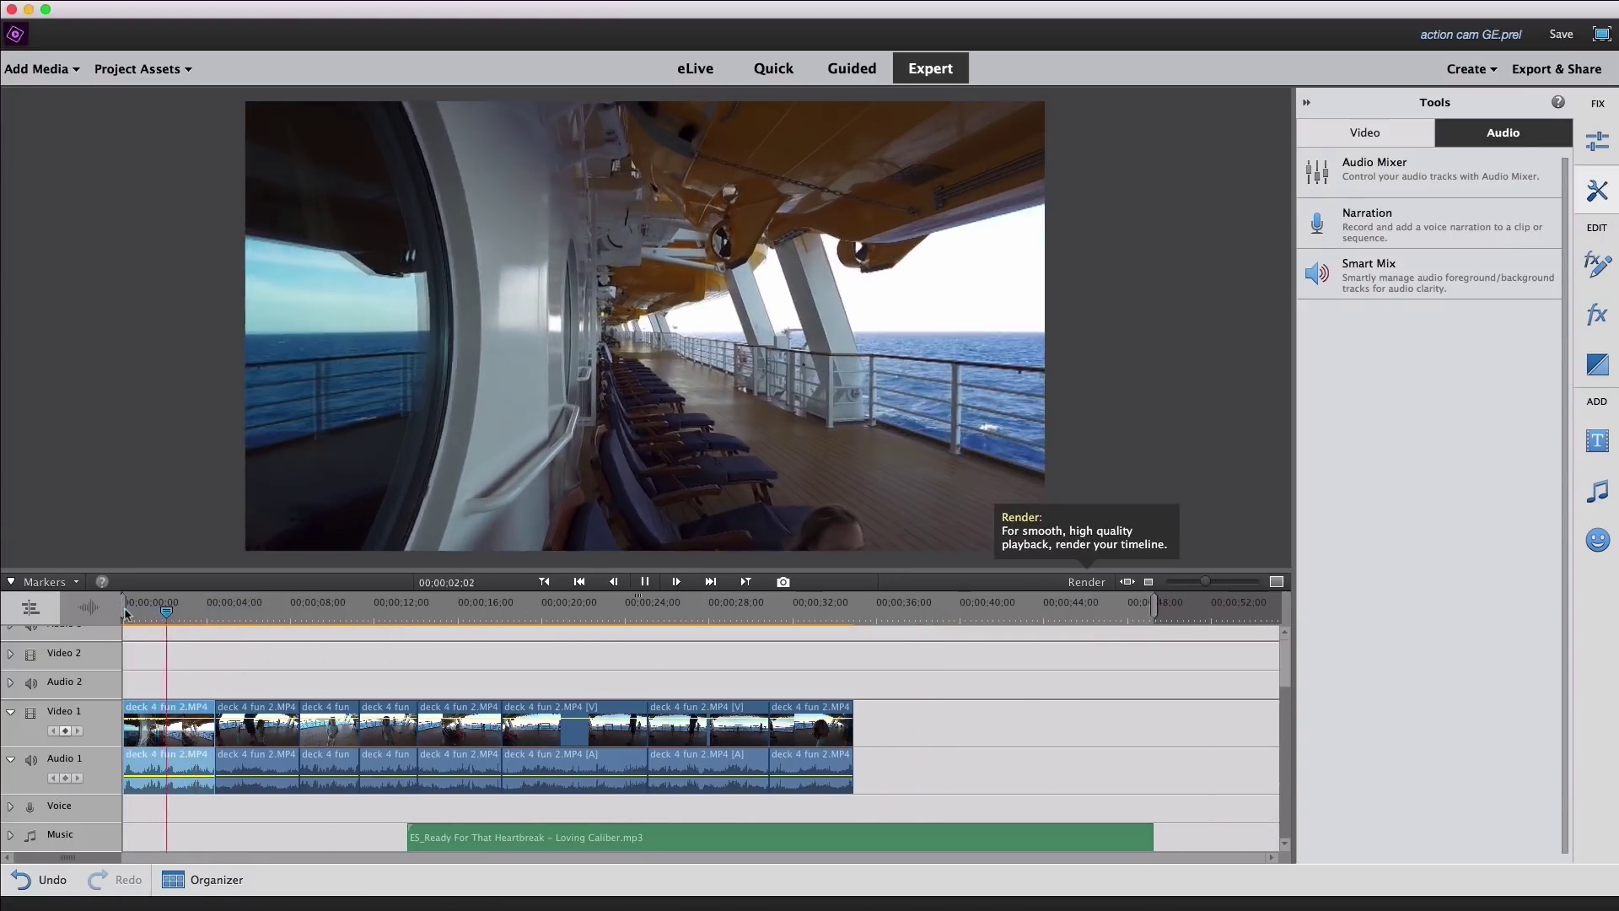
left_click_drag(367, 730, 441, 730)
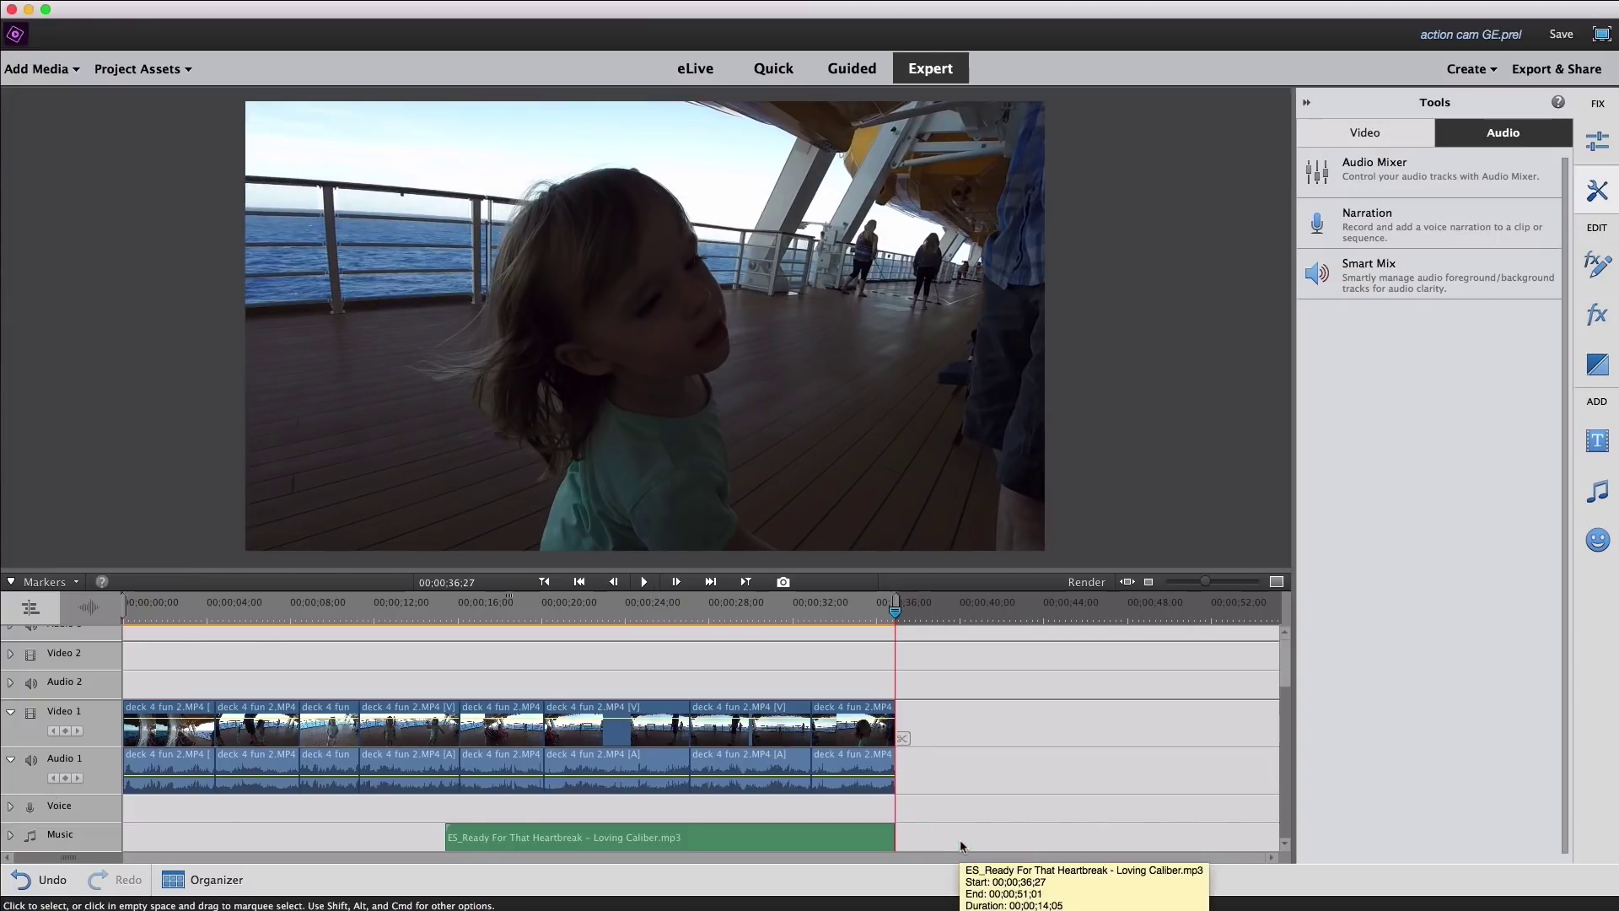
left_click(408, 612)
key("space")
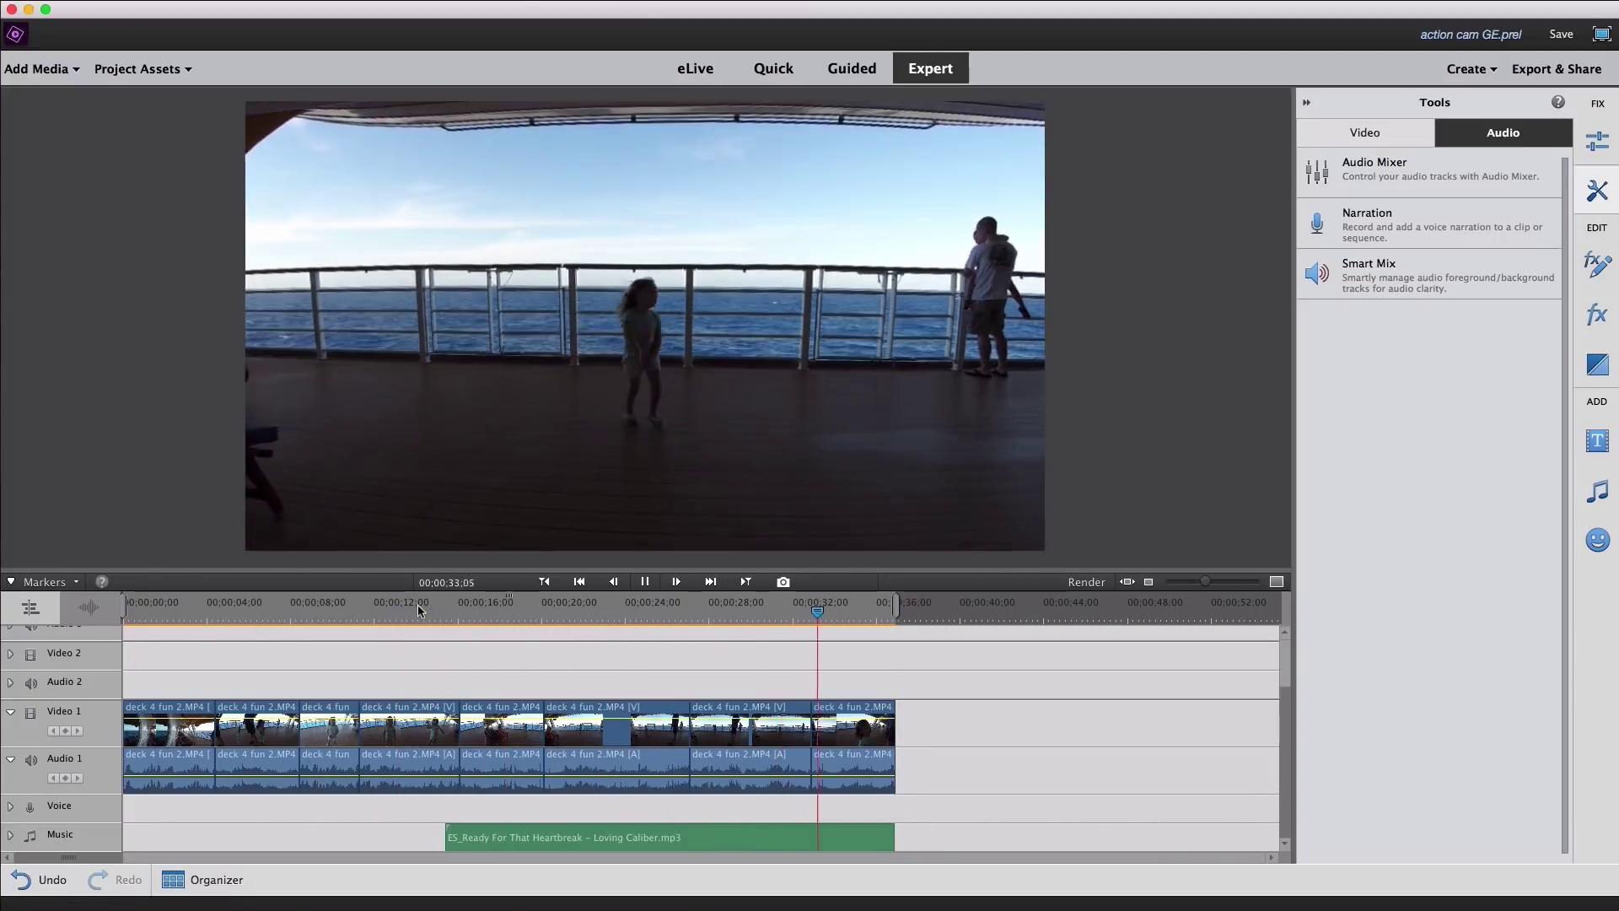
key("super+z")
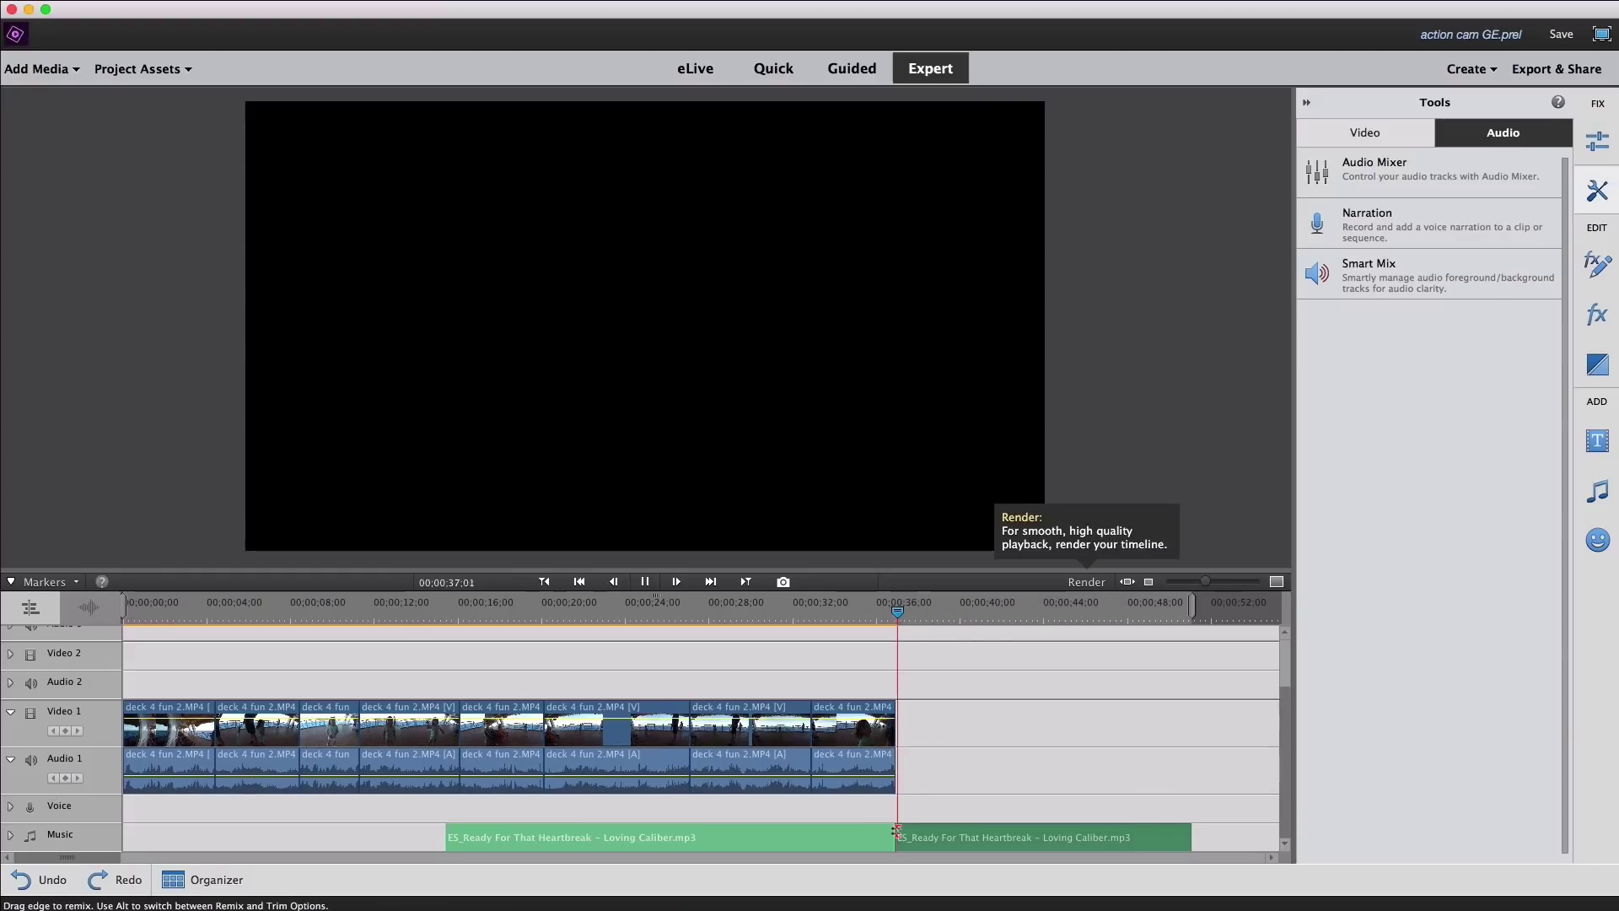
key("super+shift+z")
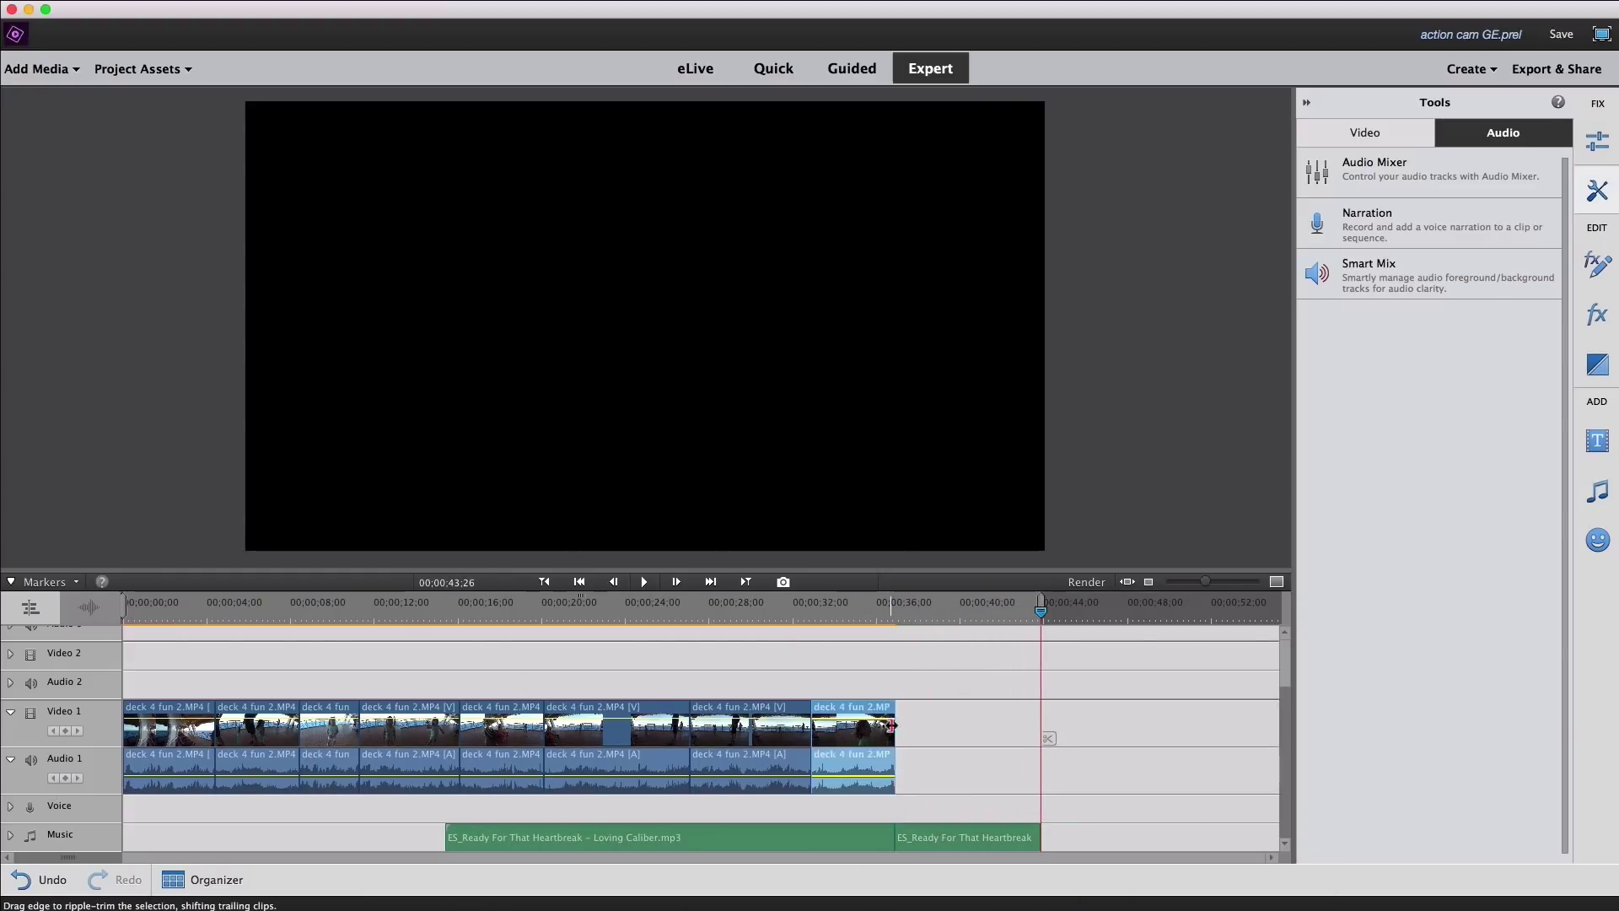
Play the rearranged deck clips with the music from the start of the timeline.
key("space")
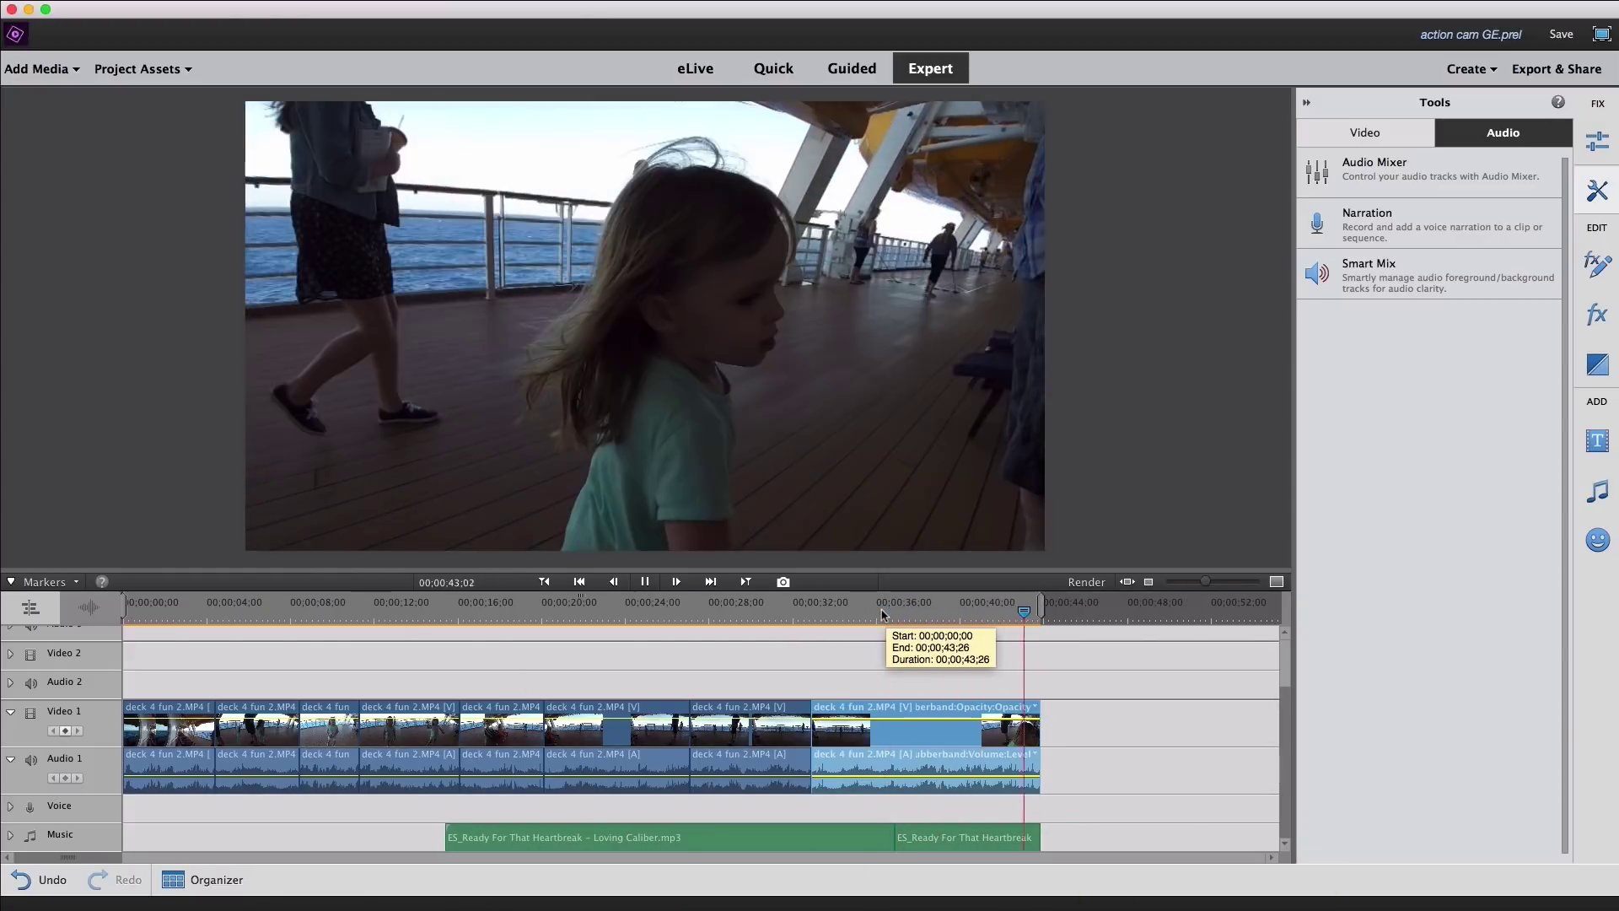